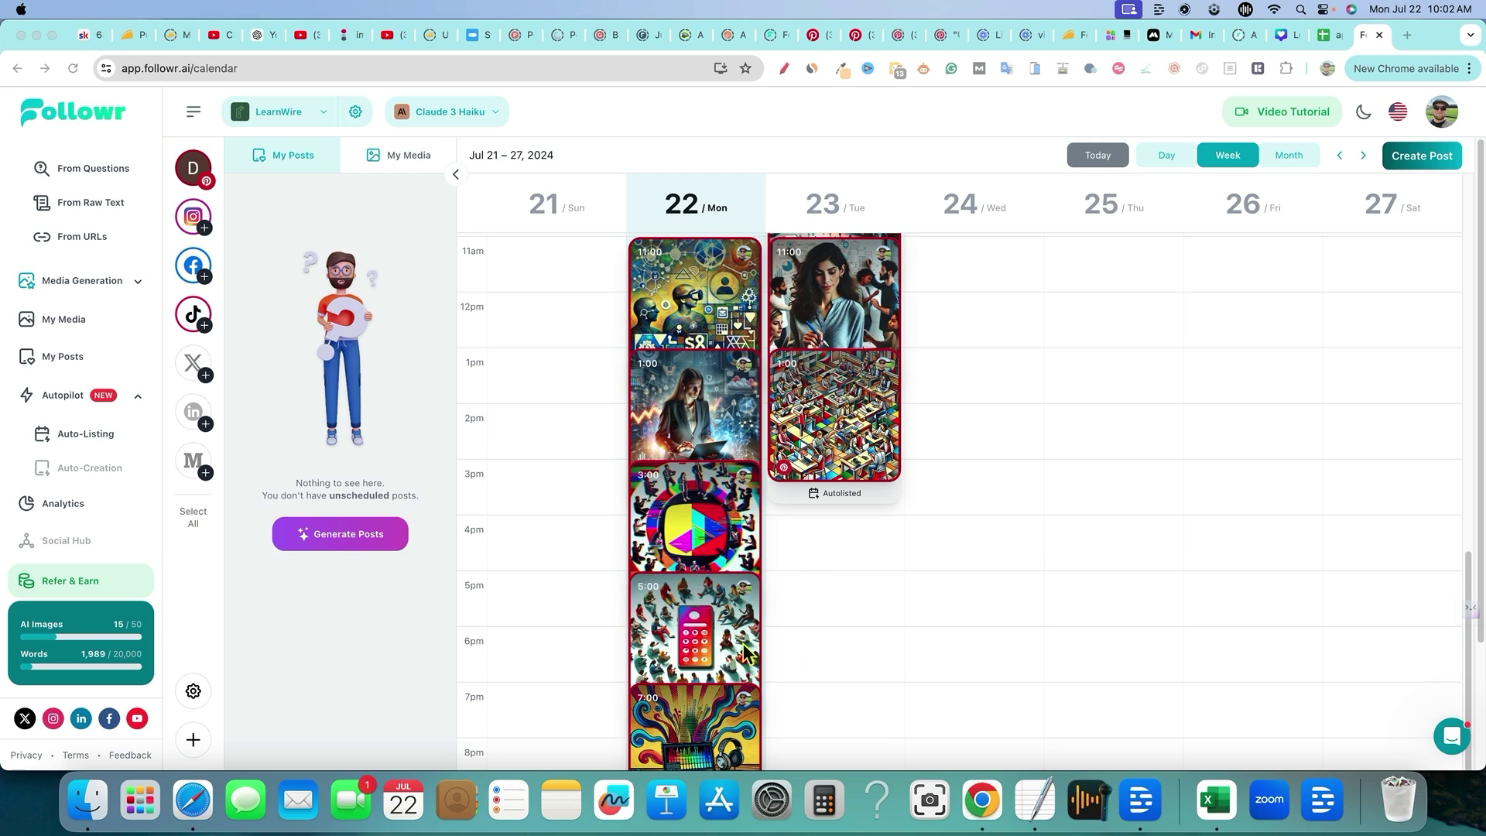
- Scroll the Jul 21–27, 2024 week calendar to view the scheduled image posts
{"action": "scroll", "coordinate": [774, 573], "scroll_direction": "down", "scroll_amount": 1}
{"action": "scroll", "coordinate": [696, 588], "scroll_direction": "up", "scroll_amount": 3}
{"action": "scroll", "coordinate": [593, 611], "scroll_direction": "down", "scroll_amount": 3}
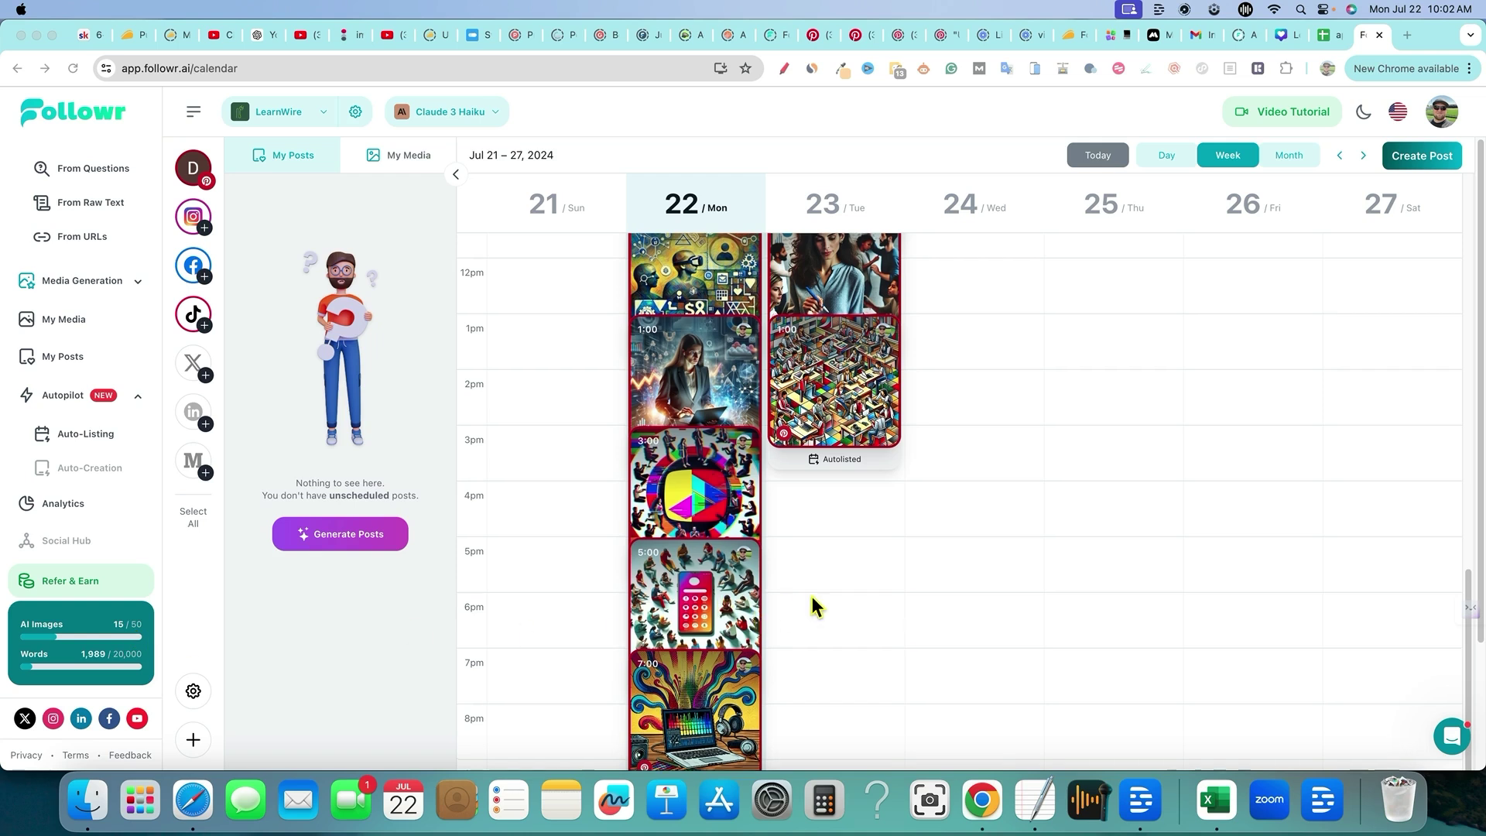
{"action": "scroll", "coordinate": [812, 604], "scroll_direction": "up", "scroll_amount": 2}
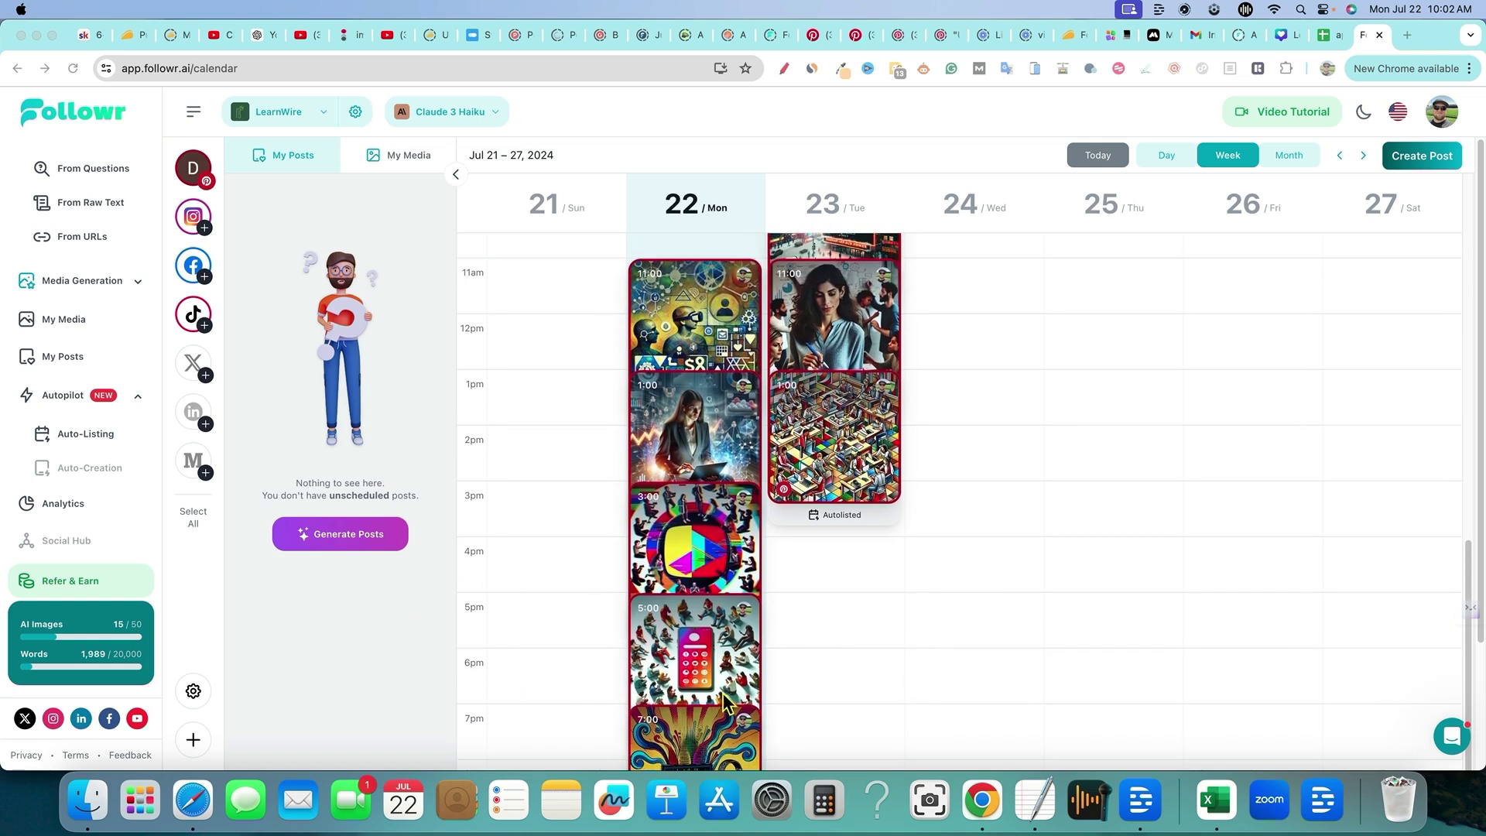
{"action": "scroll", "coordinate": [720, 700], "scroll_direction": "down", "scroll_amount": 2}
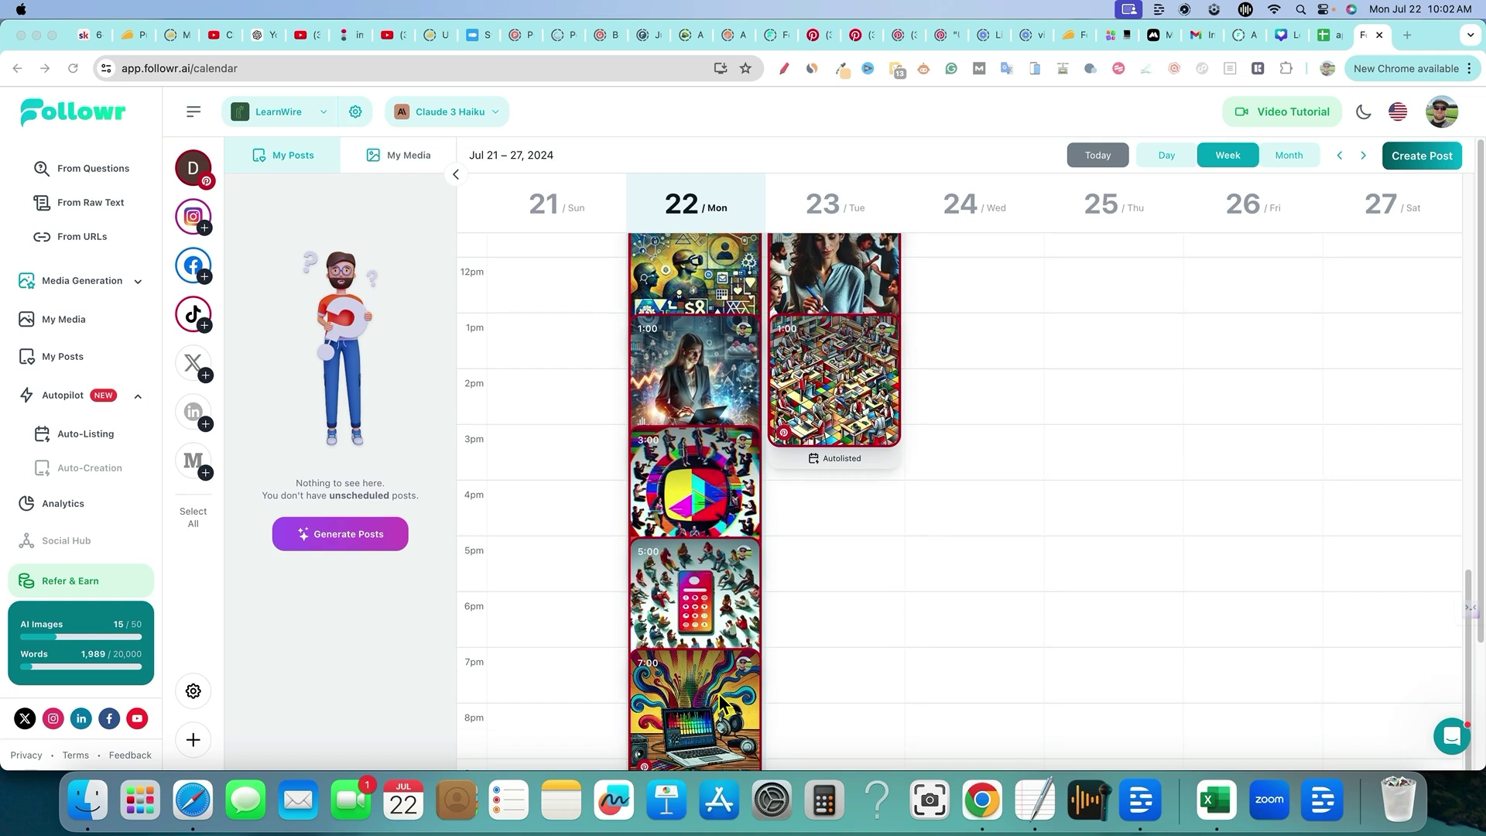
{"action": "scroll", "coordinate": [716, 705], "scroll_direction": "down", "scroll_amount": 6}
{"action": "scroll", "coordinate": [796, 646], "scroll_direction": "up", "scroll_amount": 11}
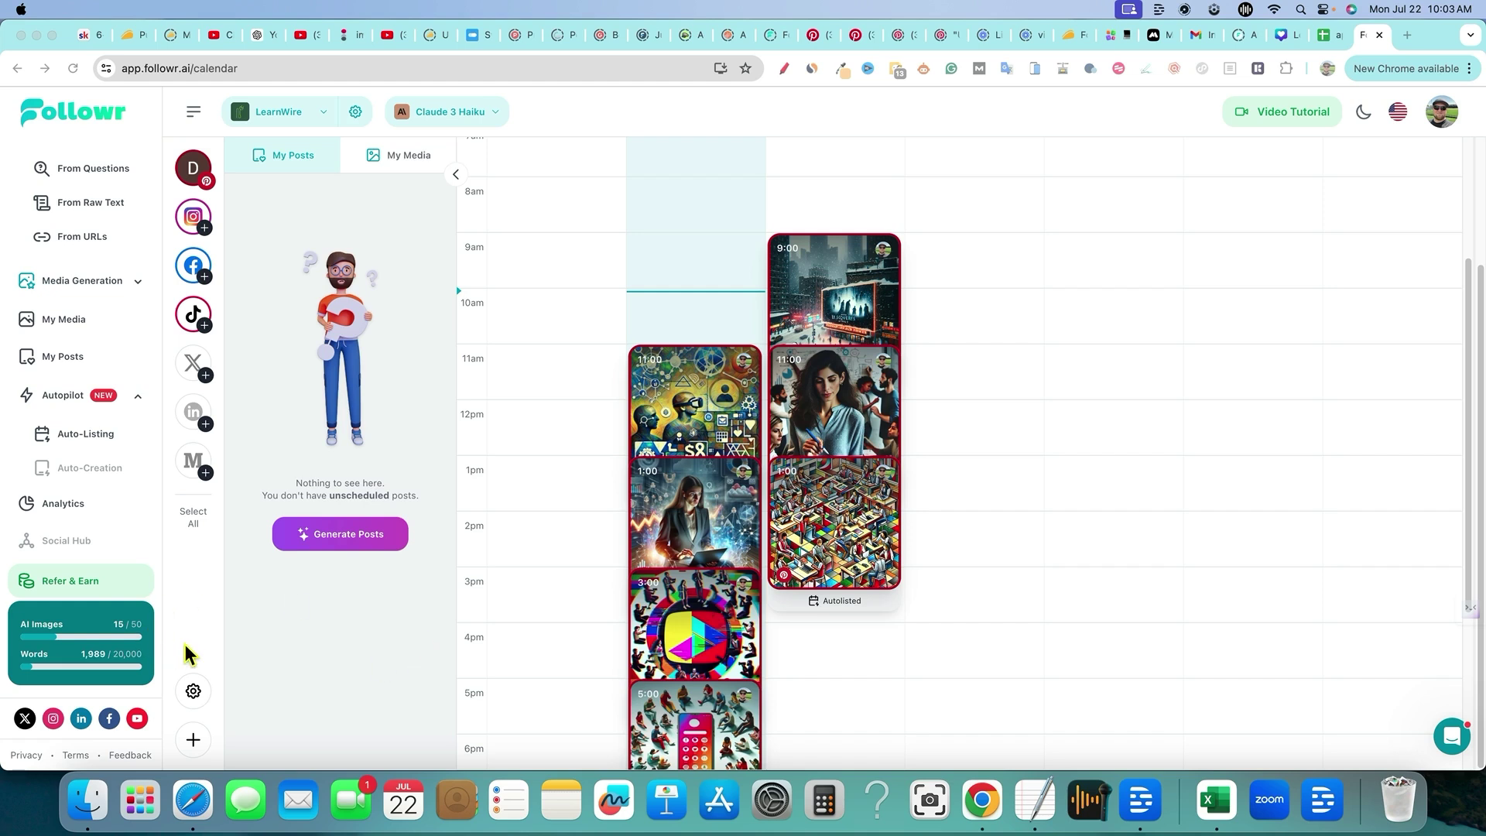
{"action": "scroll", "coordinate": [92, 584], "scroll_direction": "up", "scroll_amount": 1}
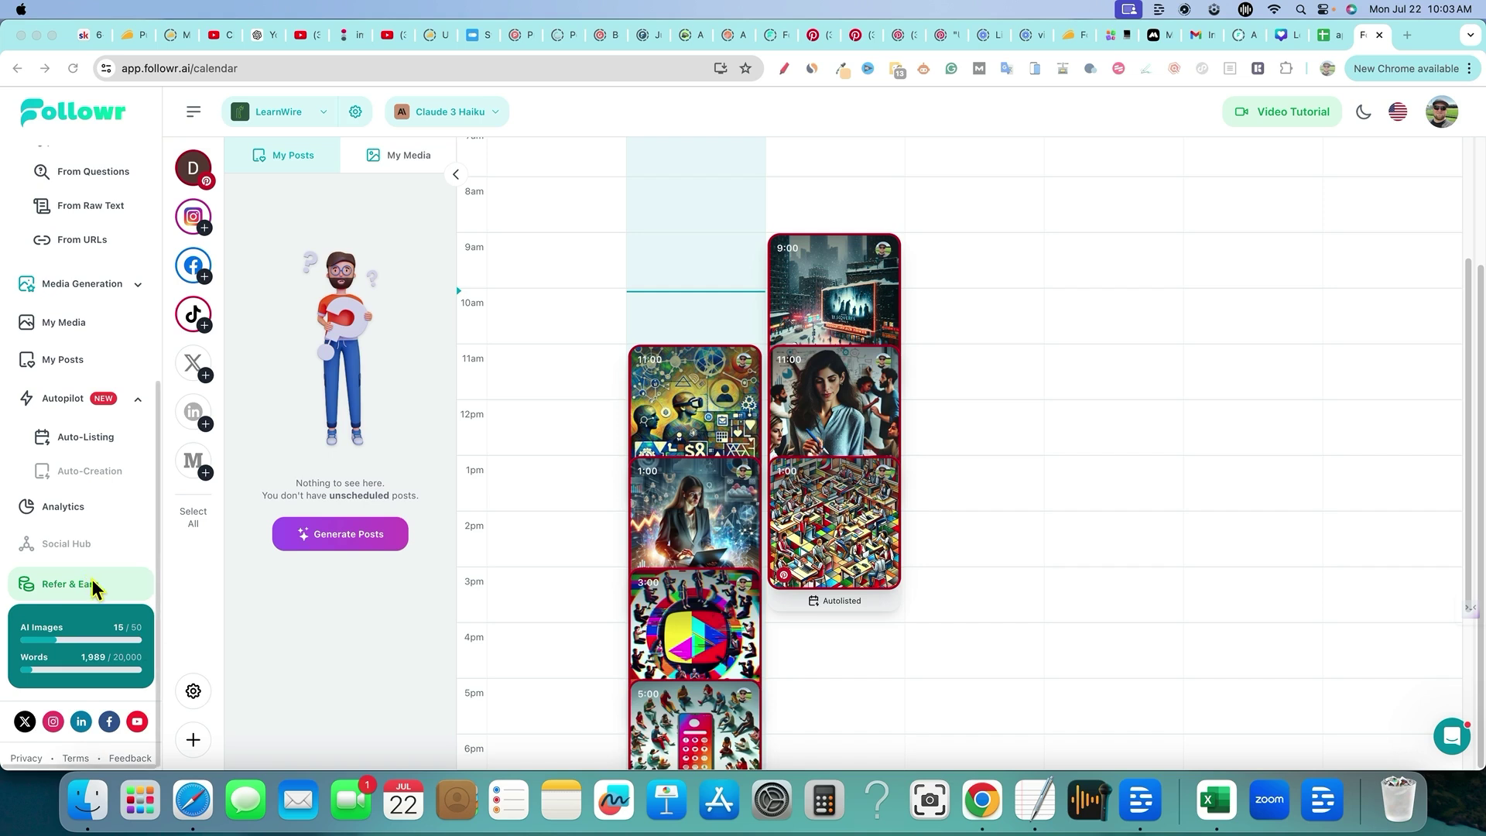
{"action": "scroll", "coordinate": [91, 356], "scroll_direction": "up", "scroll_amount": 5}
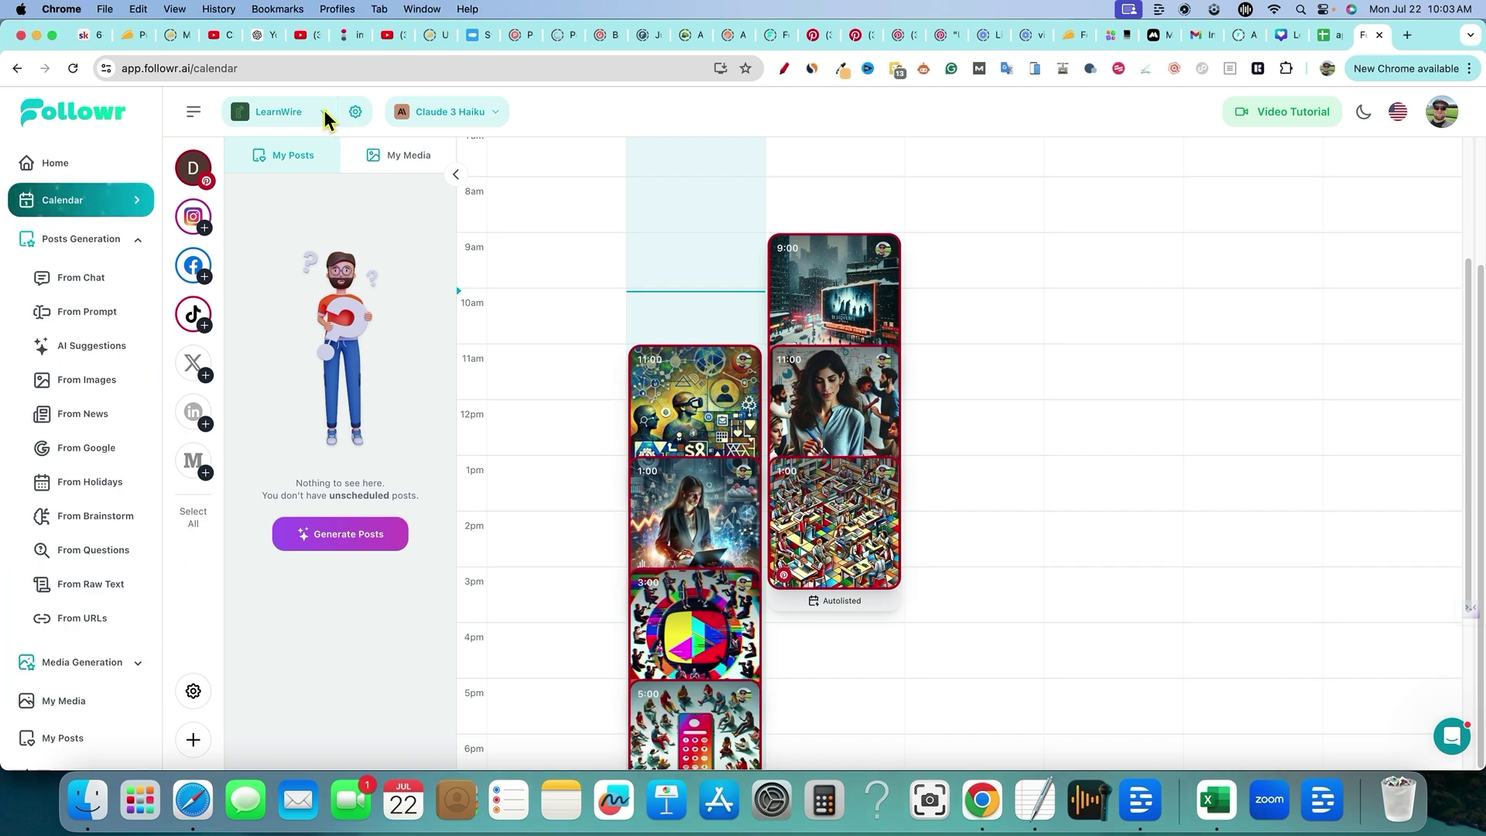
- Open the LearnWire Company Settings at the External API Keys section for OpenAI, Anthropic and Stability
{"action": "left_click", "coordinate": [326, 117]}
{"action": "left_click", "coordinate": [325, 116]}
{"action": "left_click", "coordinate": [355, 113]}
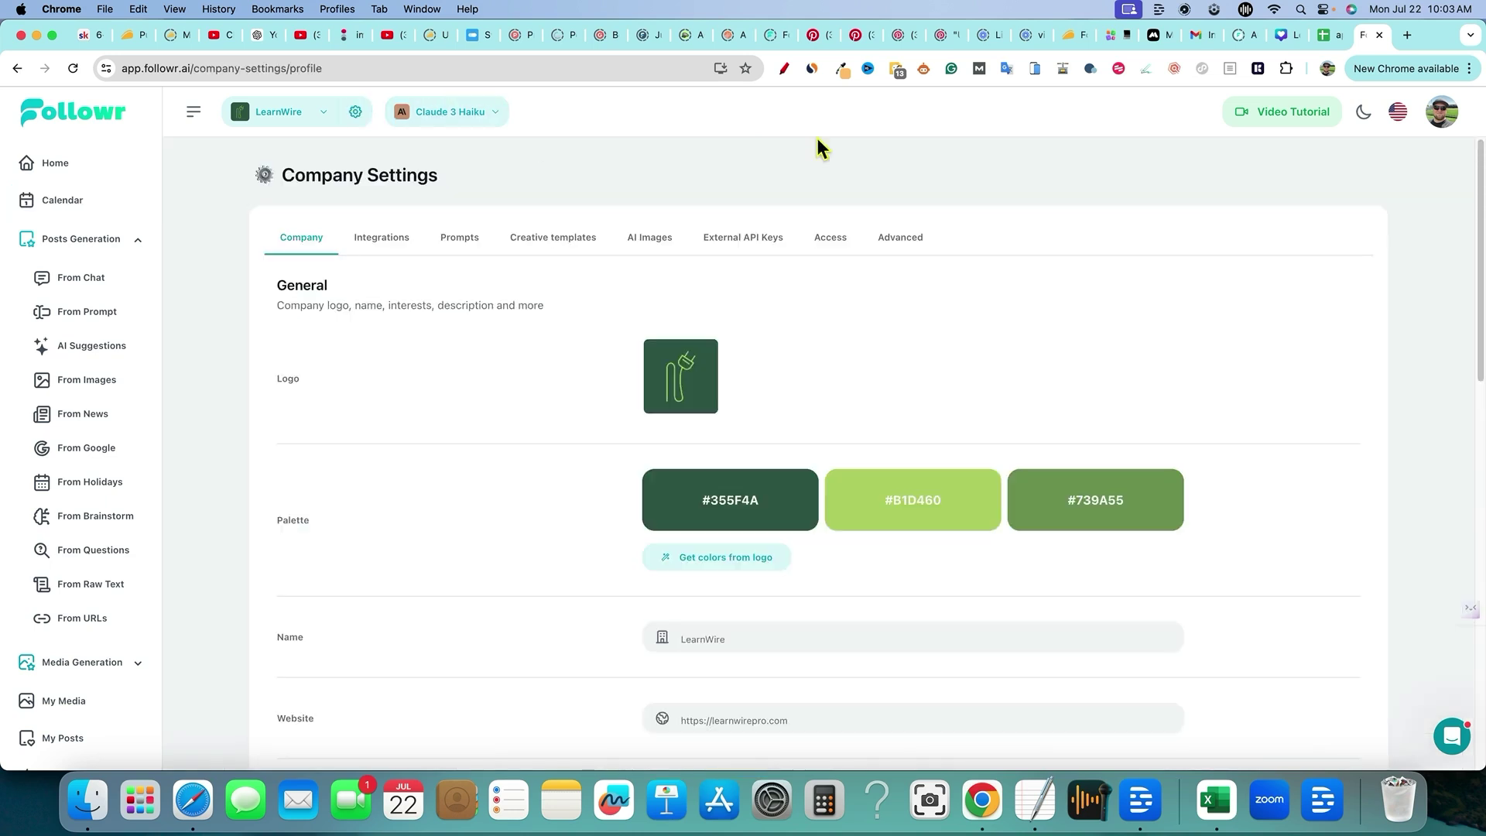
{"action": "left_click", "coordinate": [1441, 111]}
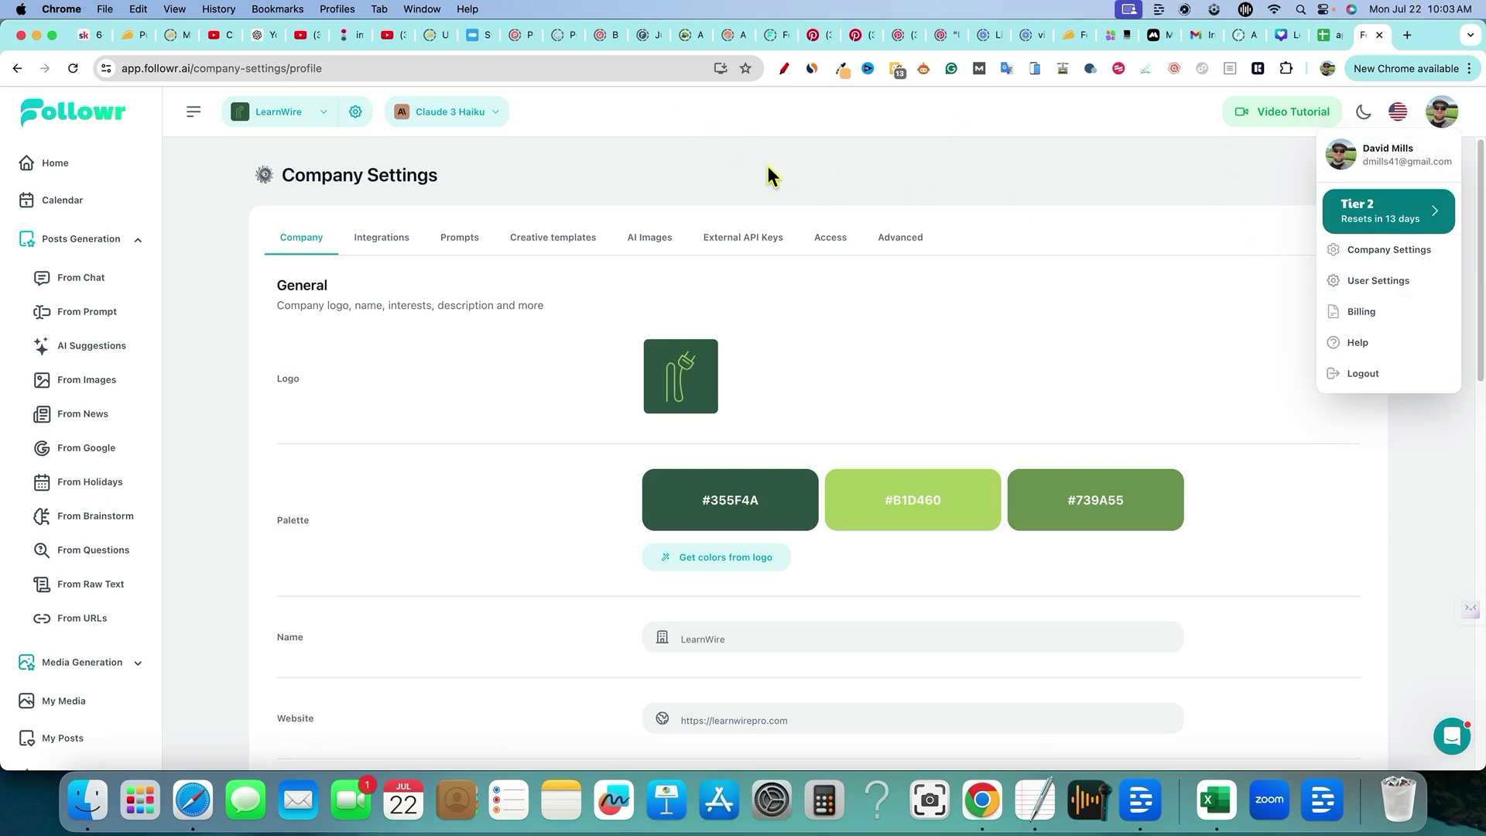
{"action": "left_click", "coordinate": [638, 124]}
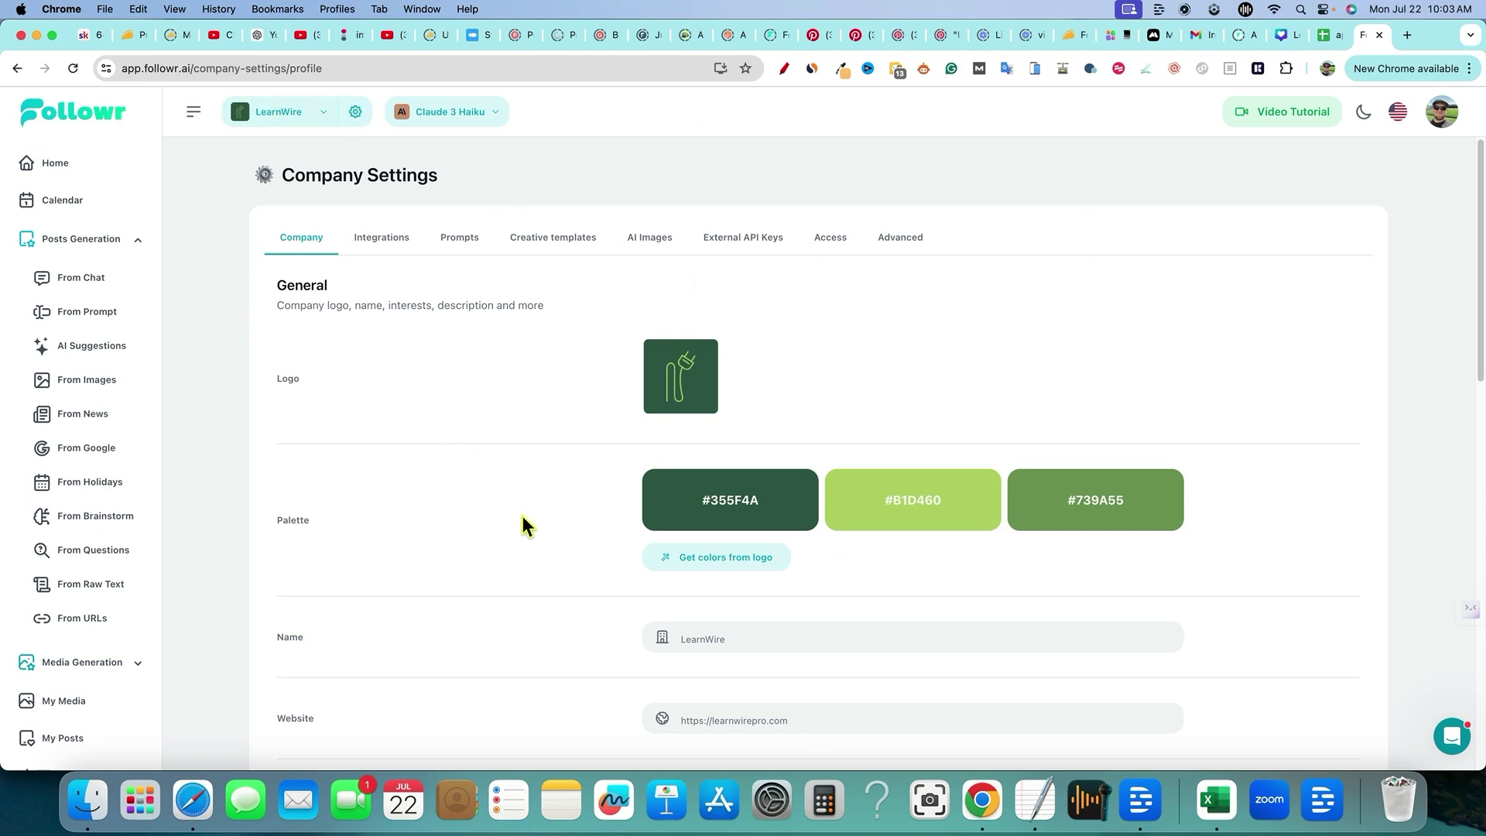
{"action": "left_click", "coordinate": [1442, 113]}
{"action": "left_click", "coordinate": [1386, 250]}
{"action": "left_click", "coordinate": [743, 246]}
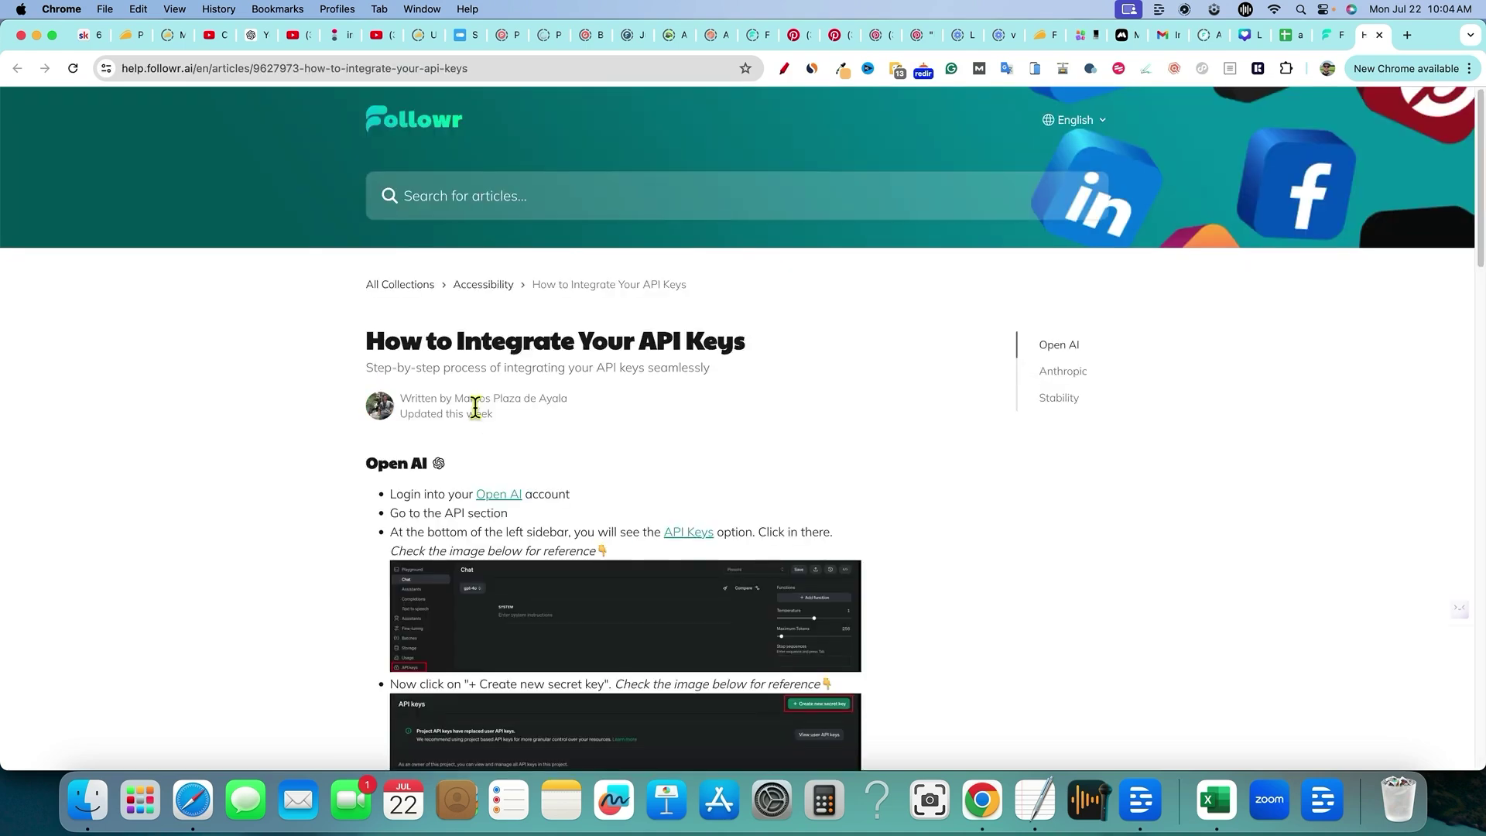
- Skim the 'How to Integrate Your API Keys' article, then return to Followr and select the Stability label
{"action": "scroll", "coordinate": [868, 629], "scroll_direction": "down", "scroll_amount": 15}
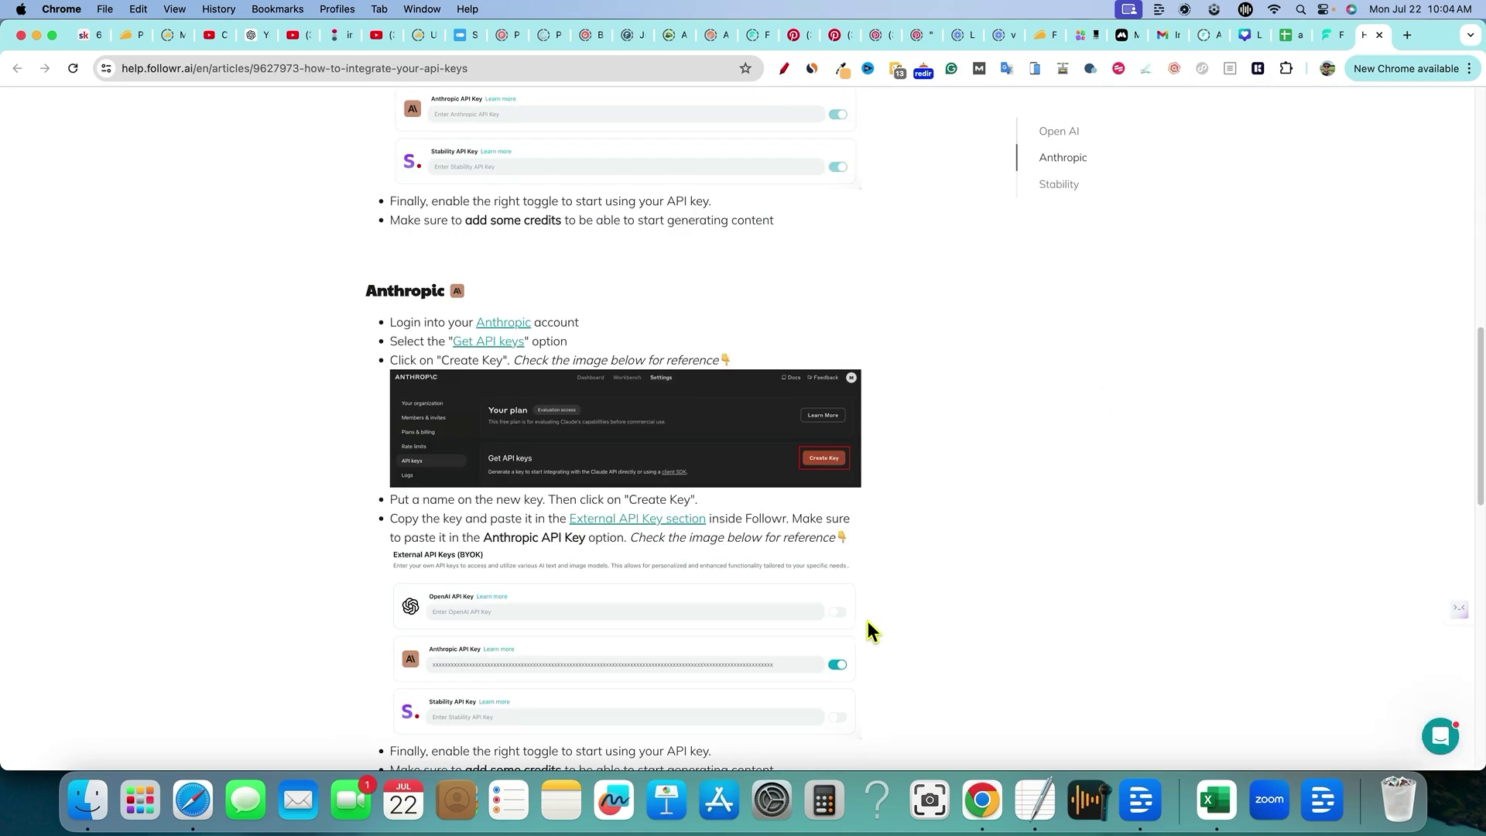
{"action": "scroll", "coordinate": [869, 620], "scroll_direction": "up", "scroll_amount": 15}
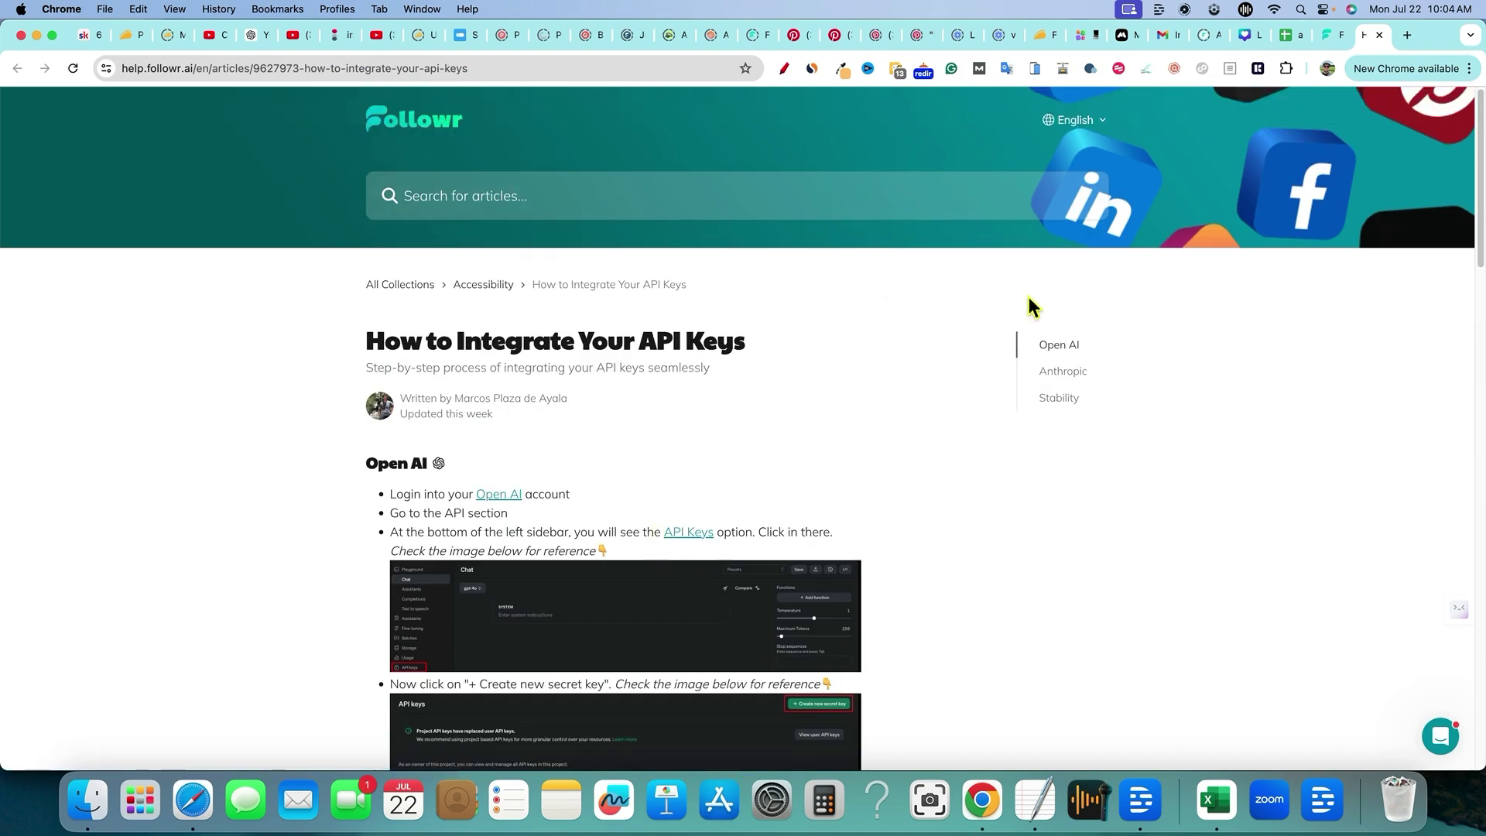
{"action": "left_click", "coordinate": [1325, 35]}
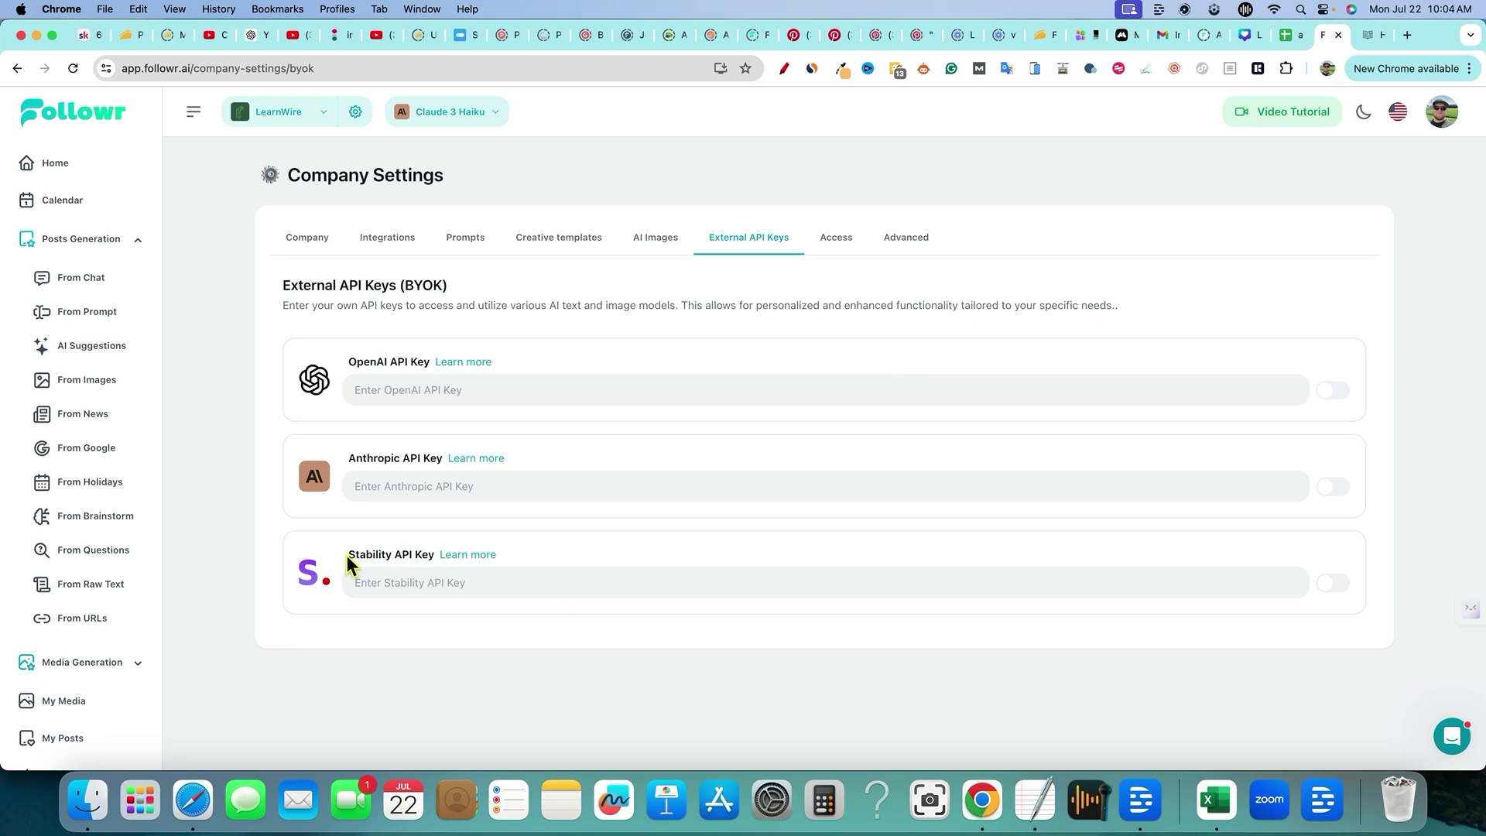
{"action": "left_click_drag", "start_coordinate": [350, 556], "coordinate": [410, 558]}
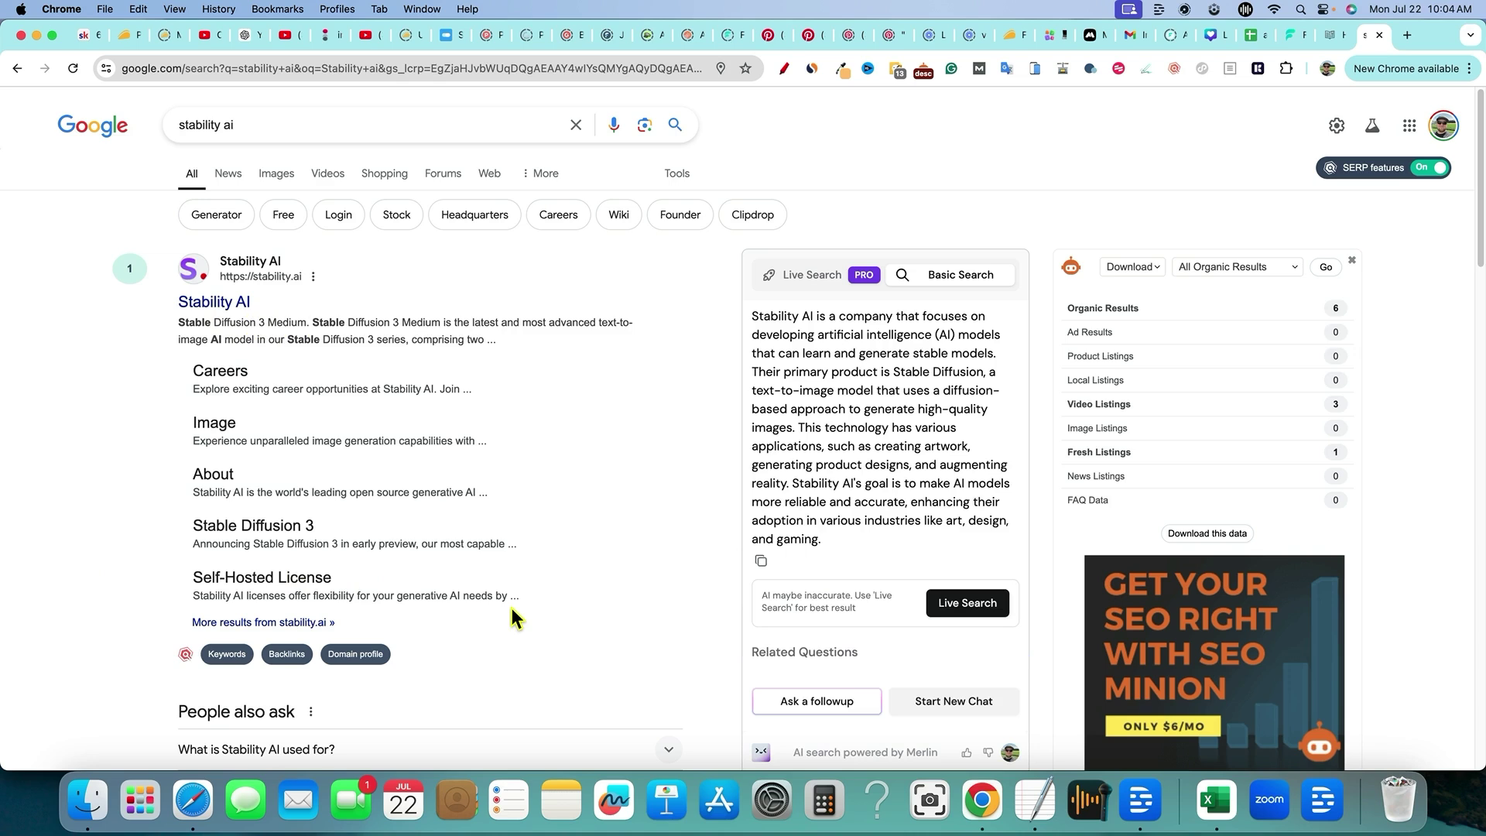
- Open the official Stability AI site, browse its homepage menus, and go to the API getting-started docs
{"action": "left_click", "coordinate": [203, 302]}
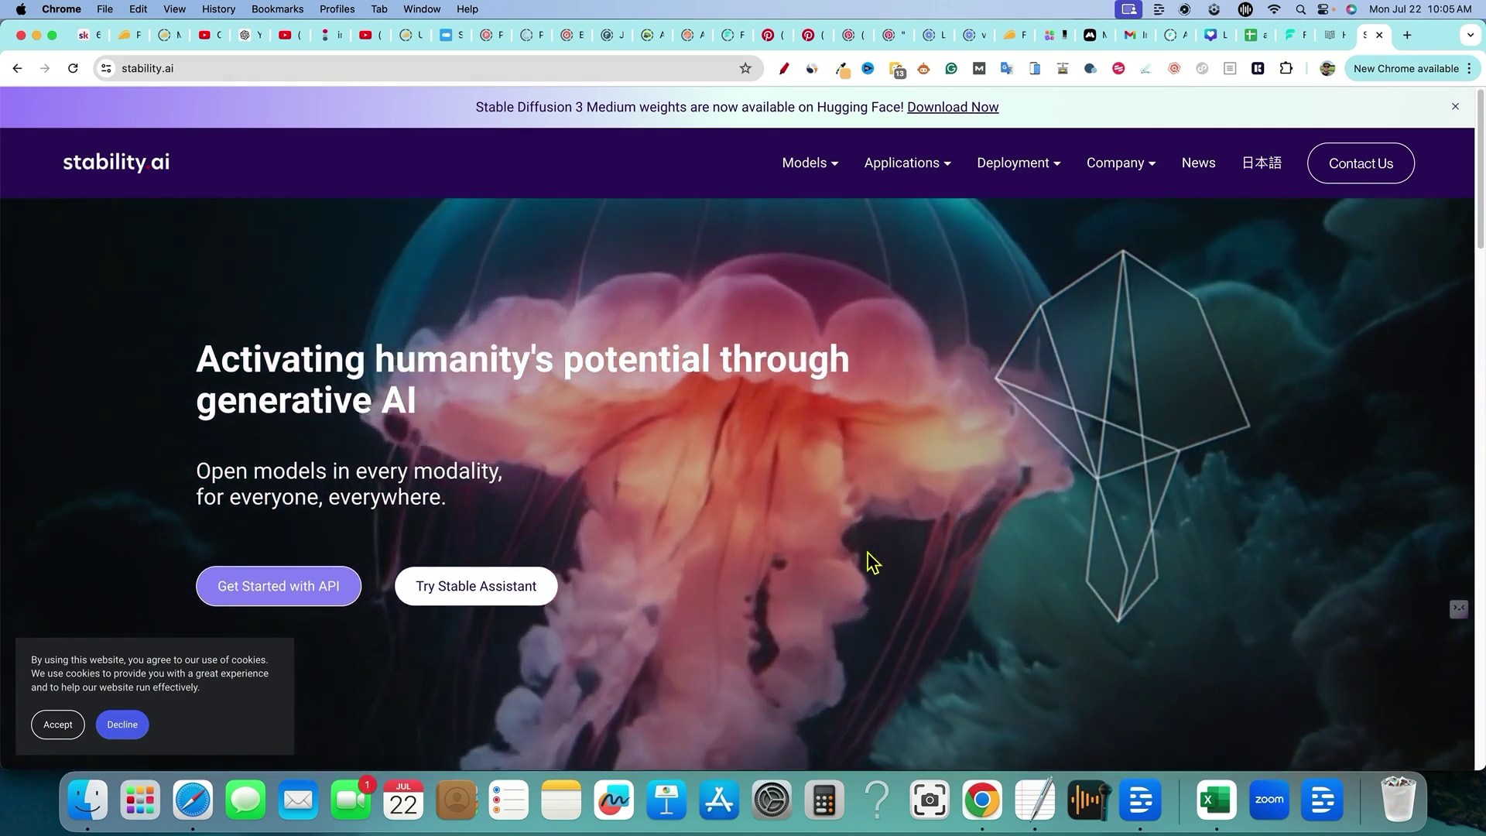
{"action": "scroll", "coordinate": [873, 561], "scroll_direction": "down", "scroll_amount": 5}
{"action": "scroll", "coordinate": [873, 561], "scroll_direction": "up", "scroll_amount": 5}
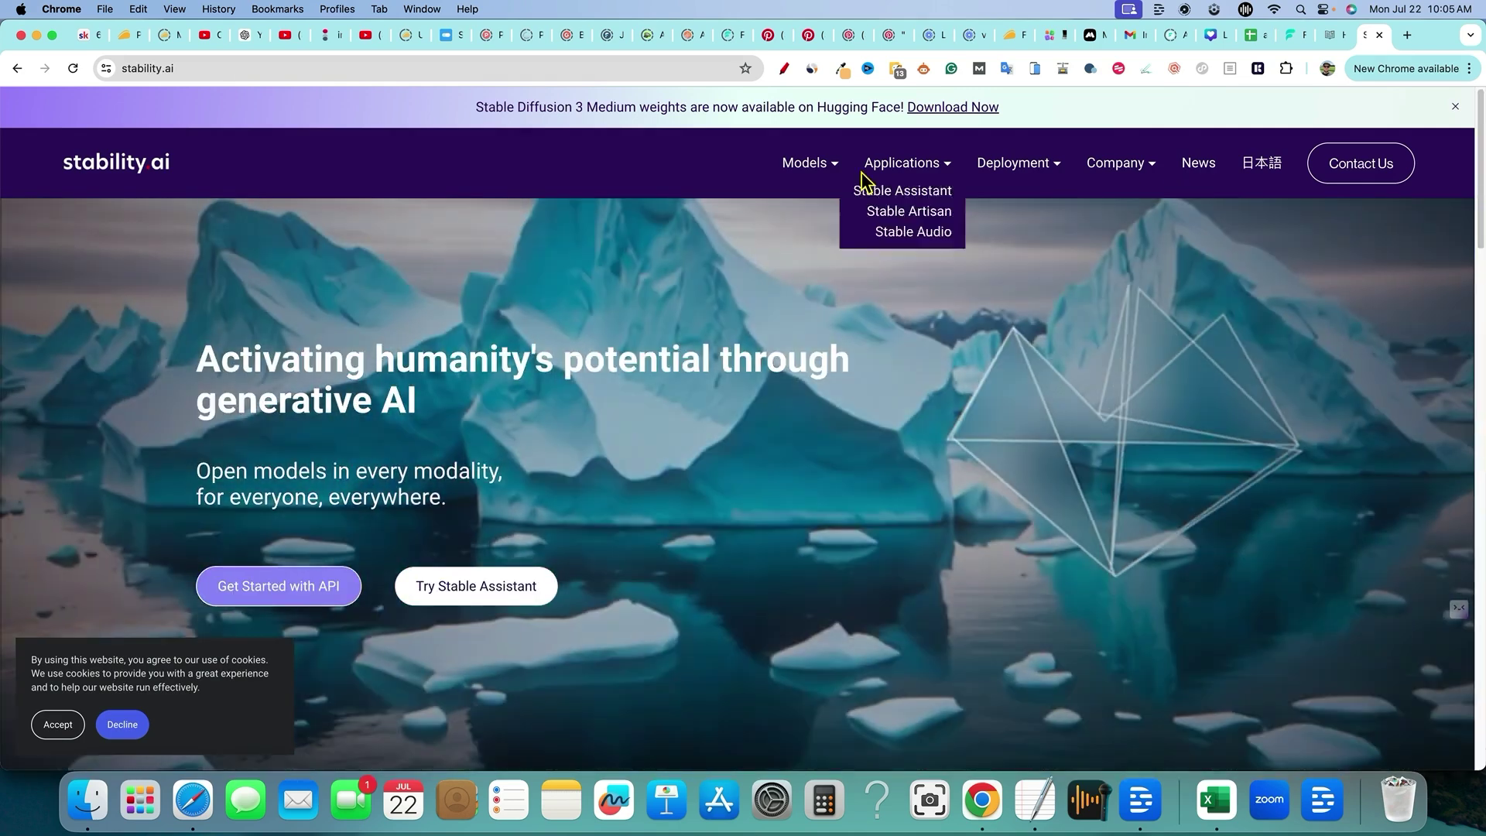
{"action": "mouse_move", "coordinate": [832, 170]}
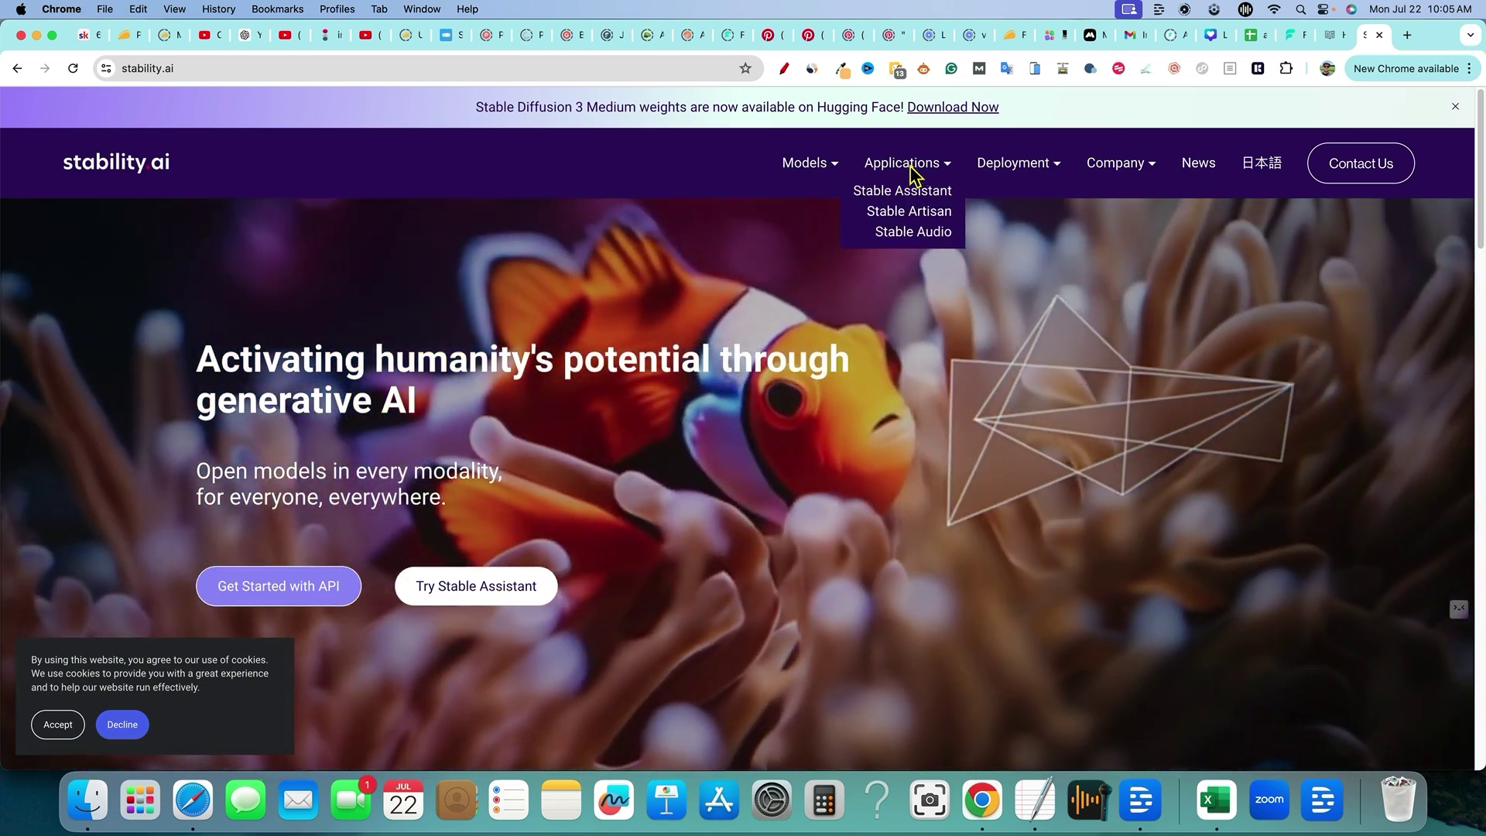
{"action": "mouse_move", "coordinate": [1028, 177]}
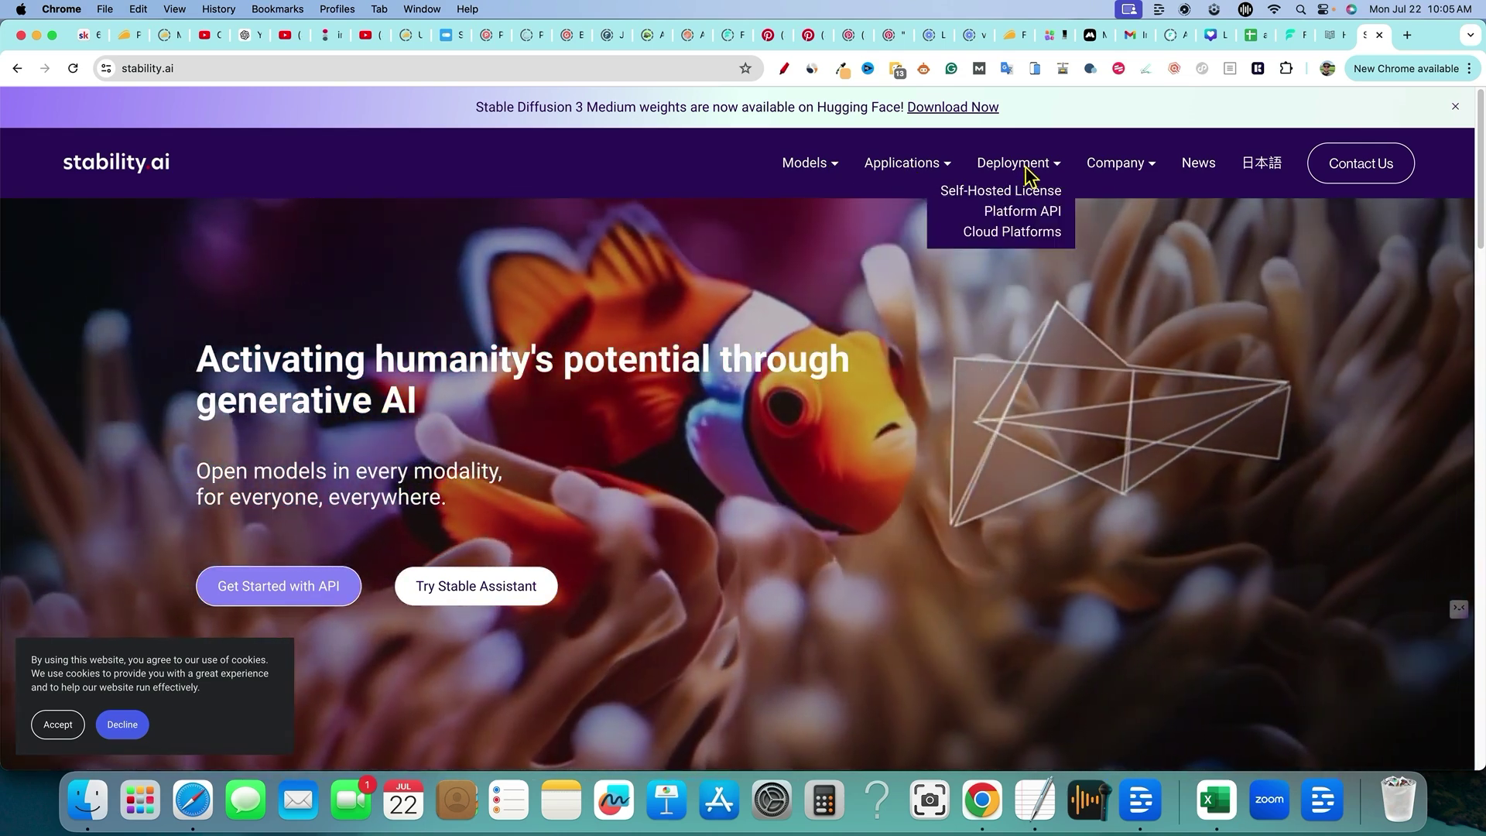
{"action": "scroll", "coordinate": [789, 348], "scroll_direction": "down", "scroll_amount": 10}
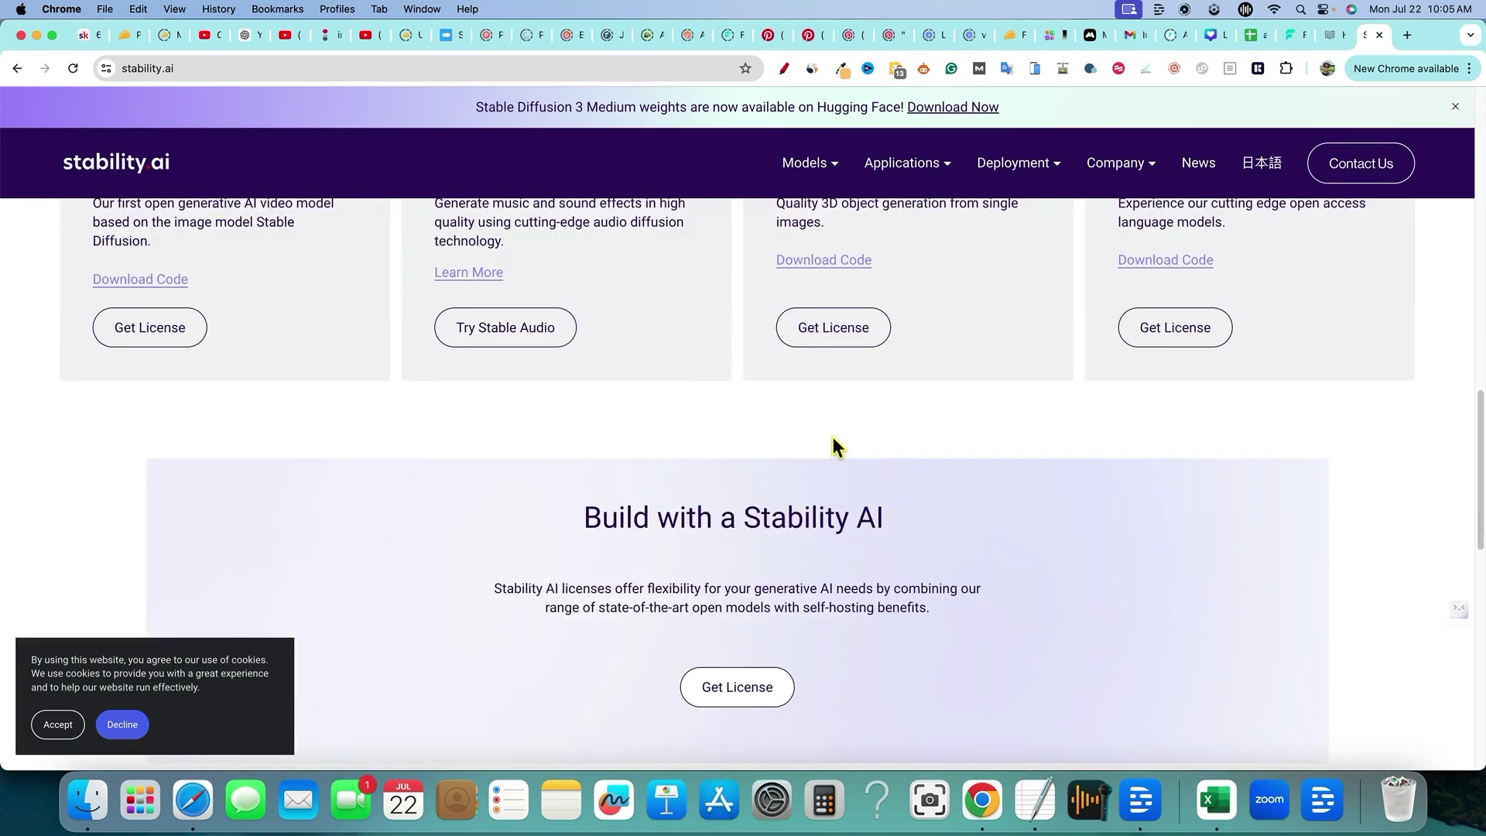
{"action": "scroll", "coordinate": [812, 565], "scroll_direction": "up", "scroll_amount": 5}
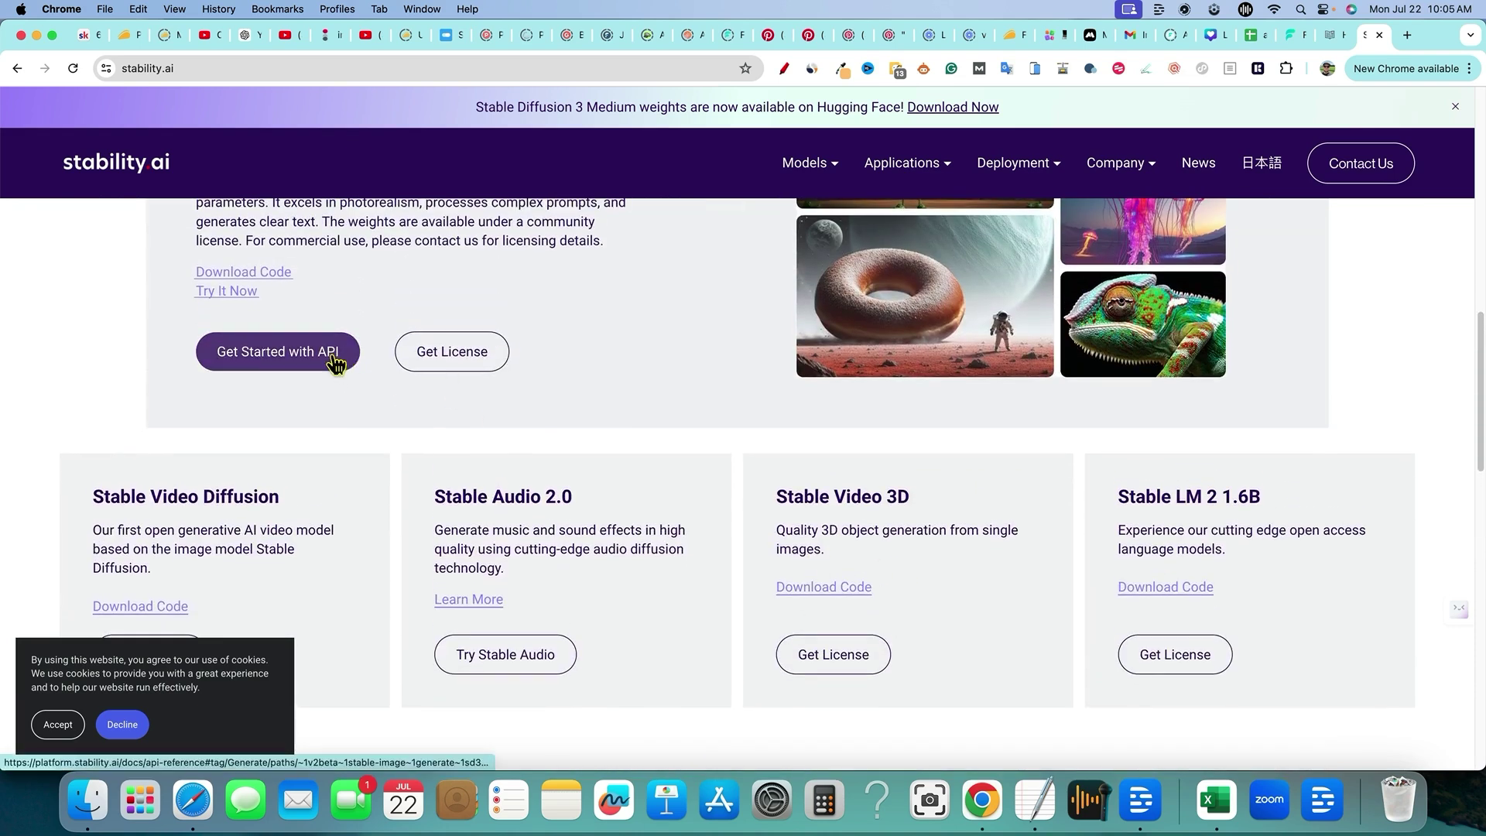
{"action": "left_click", "coordinate": [341, 362]}
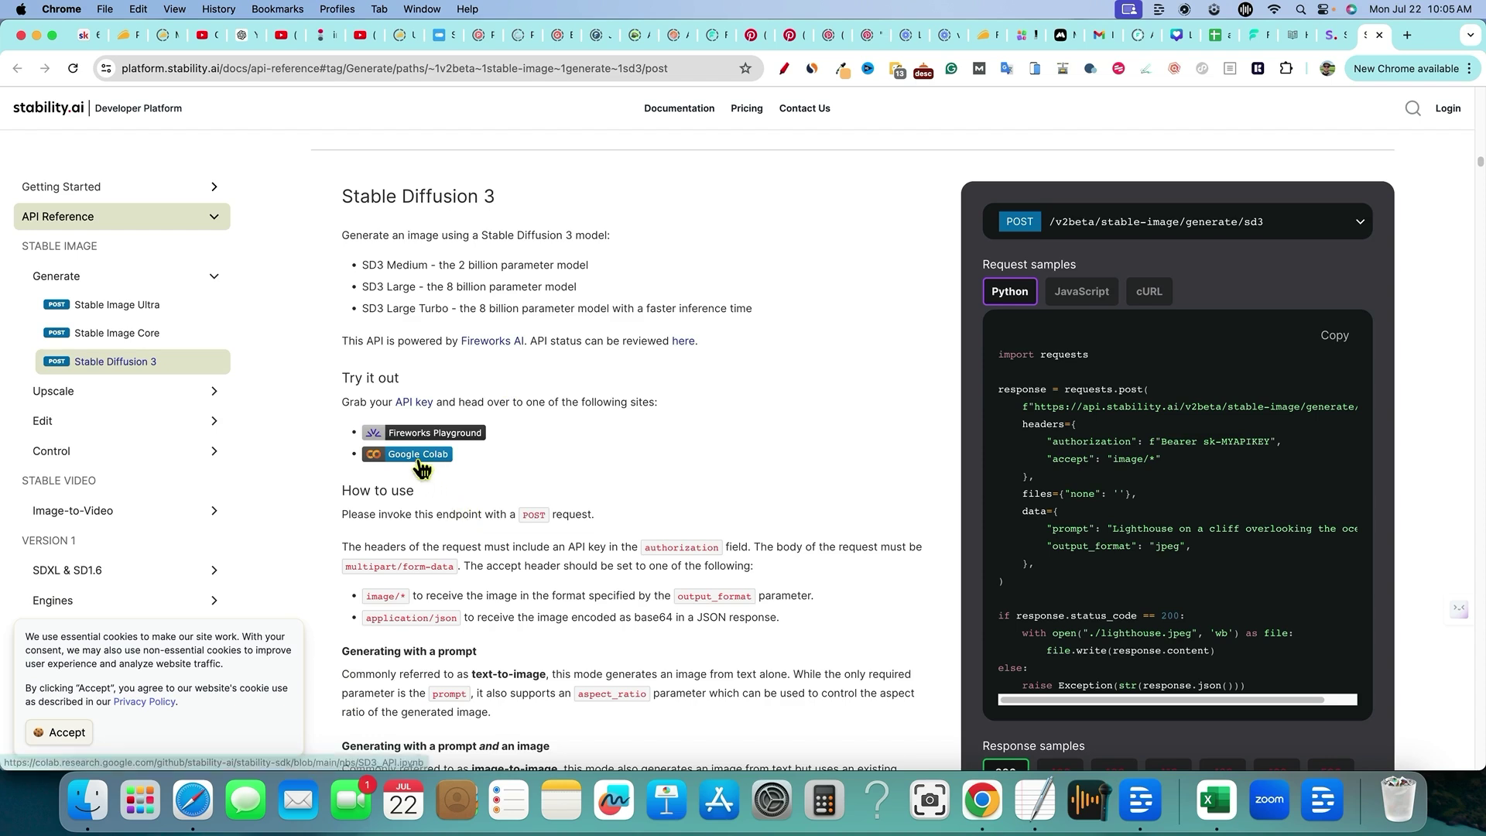
- Scroll through the Stable Diffusion 3 API reference parameters
{"action": "scroll", "coordinate": [629, 501], "scroll_direction": "down", "scroll_amount": 10}
{"action": "scroll", "coordinate": [1070, 607], "scroll_direction": "down", "scroll_amount": 15}
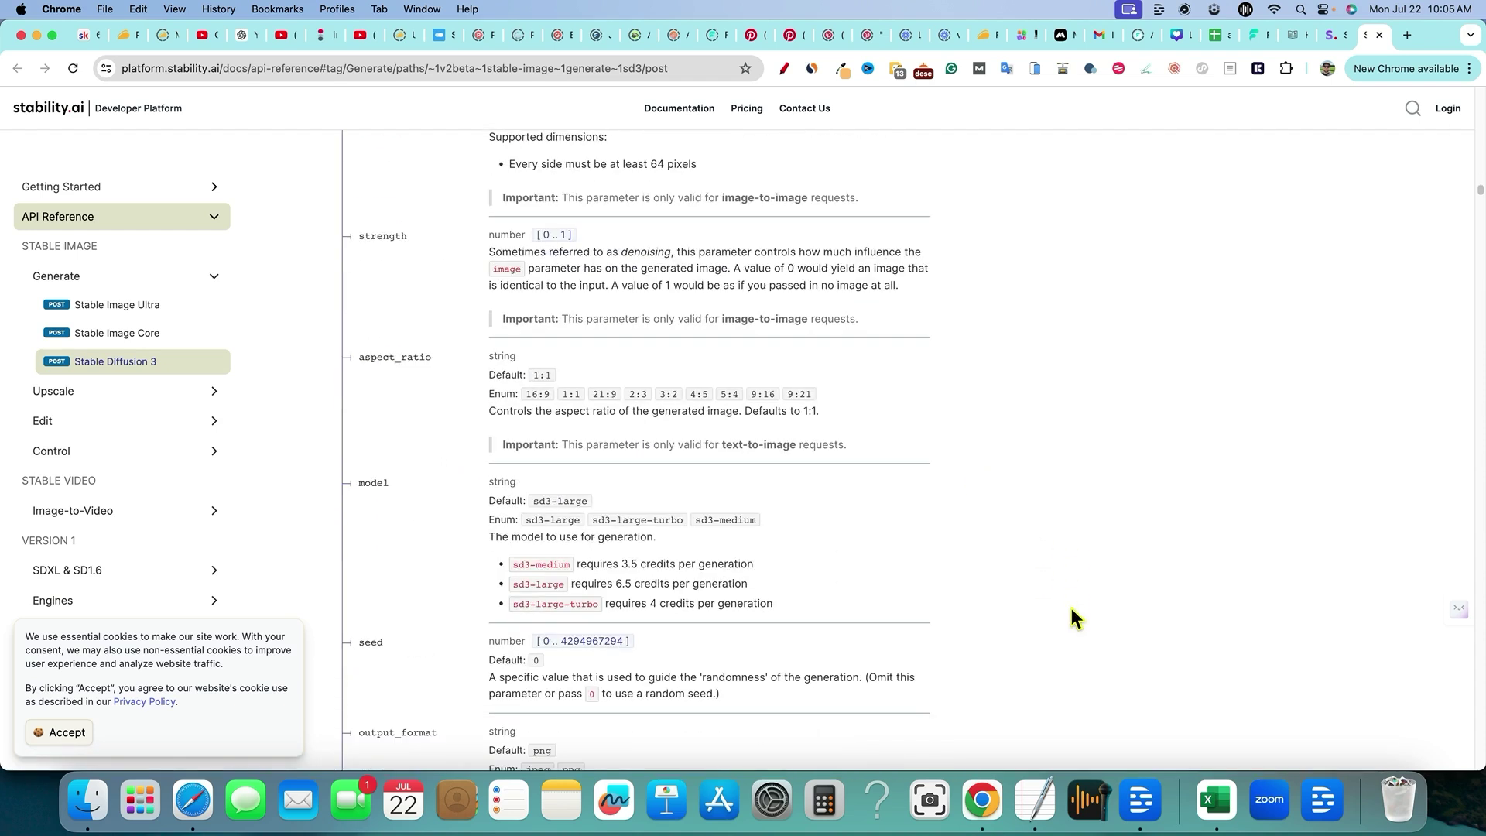
{"action": "scroll", "coordinate": [1072, 606], "scroll_direction": "up", "scroll_amount": 3}
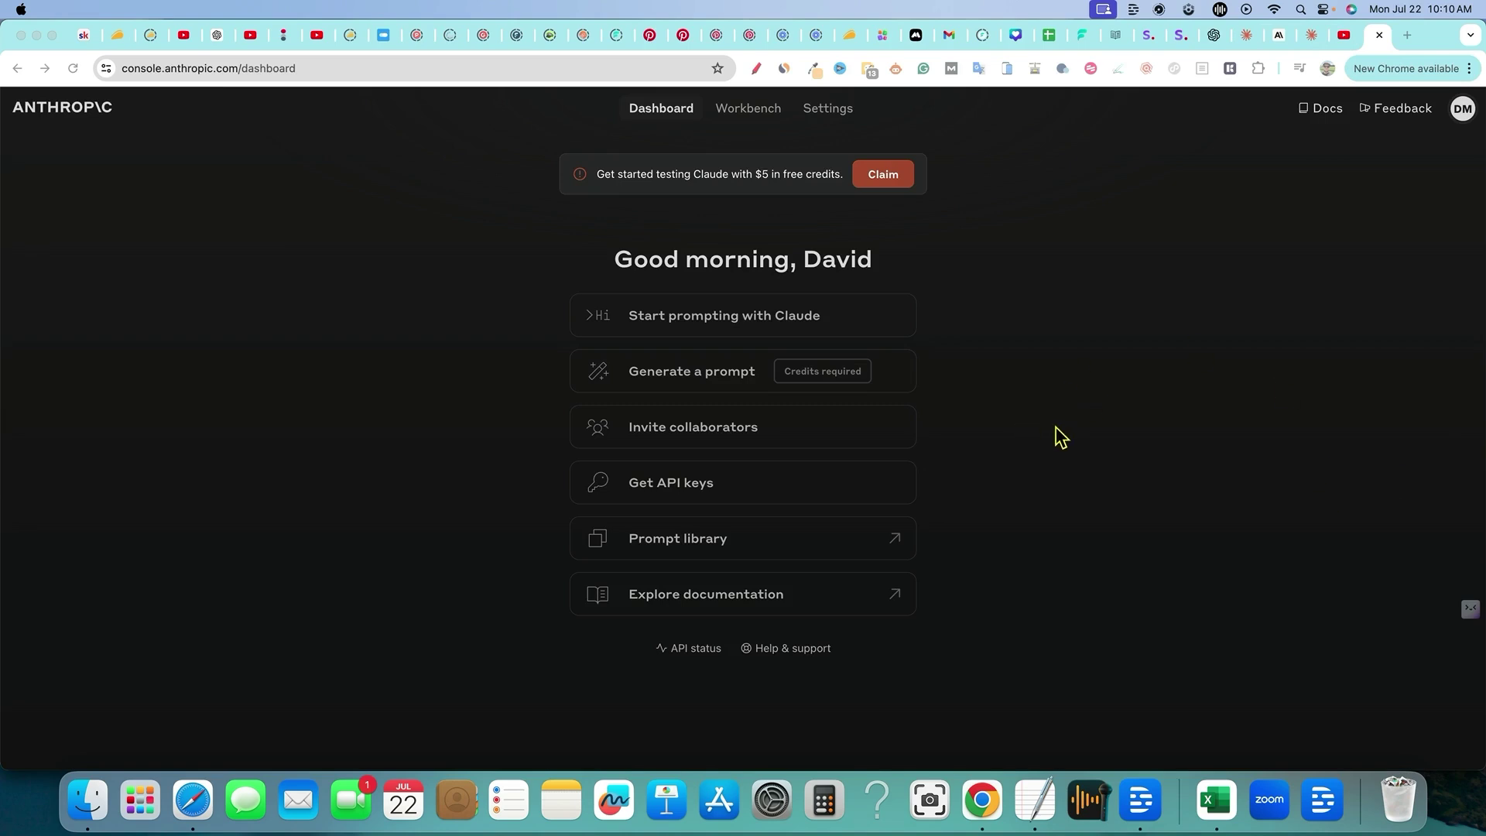
- Switch between the Claude account settings, Claude new-chat and Anthropic Console dashboard tabs
{"action": "left_click", "coordinate": [1313, 38]}
{"action": "left_click", "coordinate": [1246, 35]}
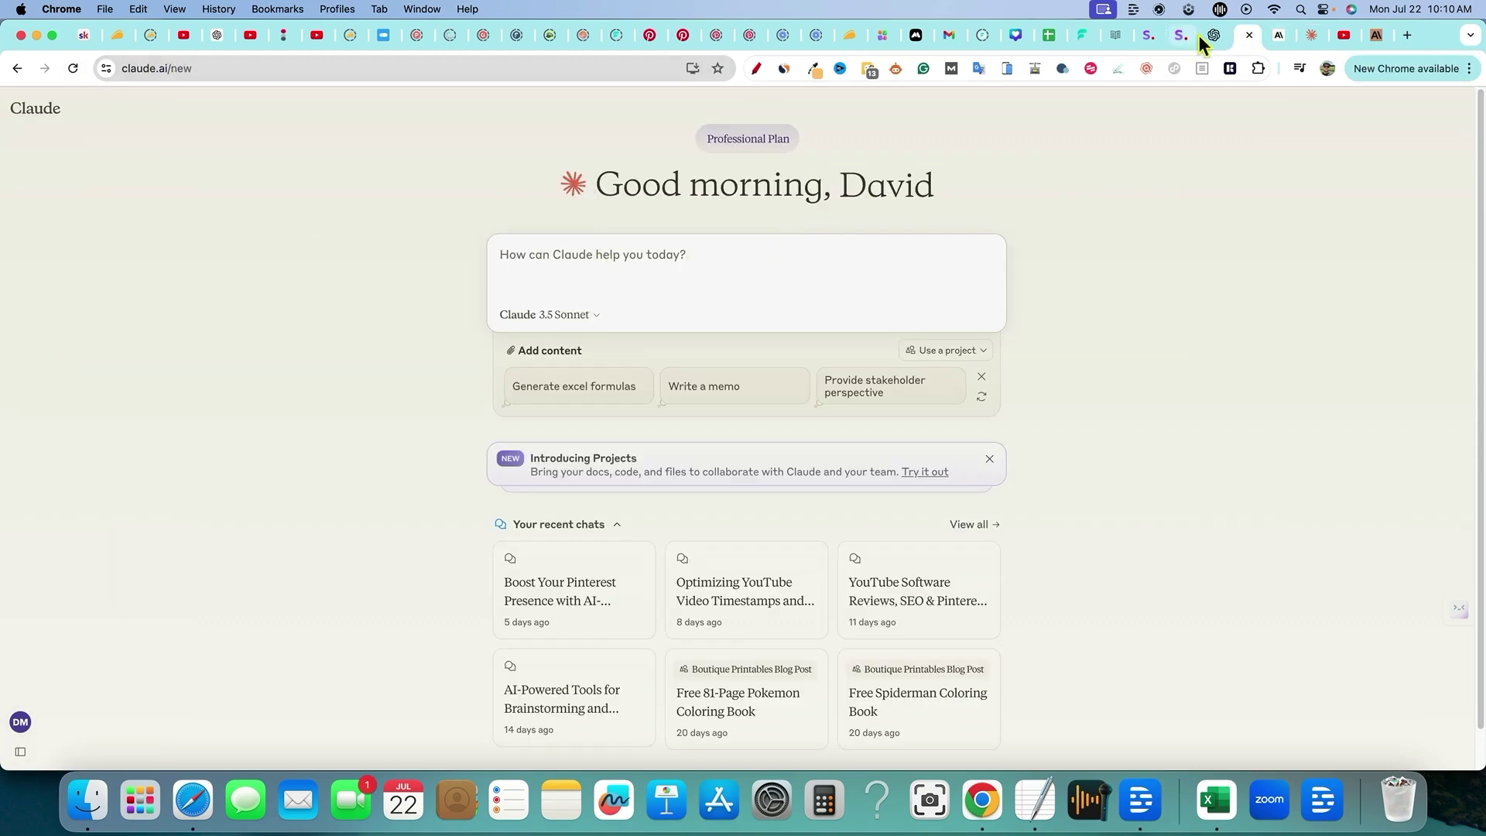
{"action": "left_click", "coordinate": [1376, 35]}
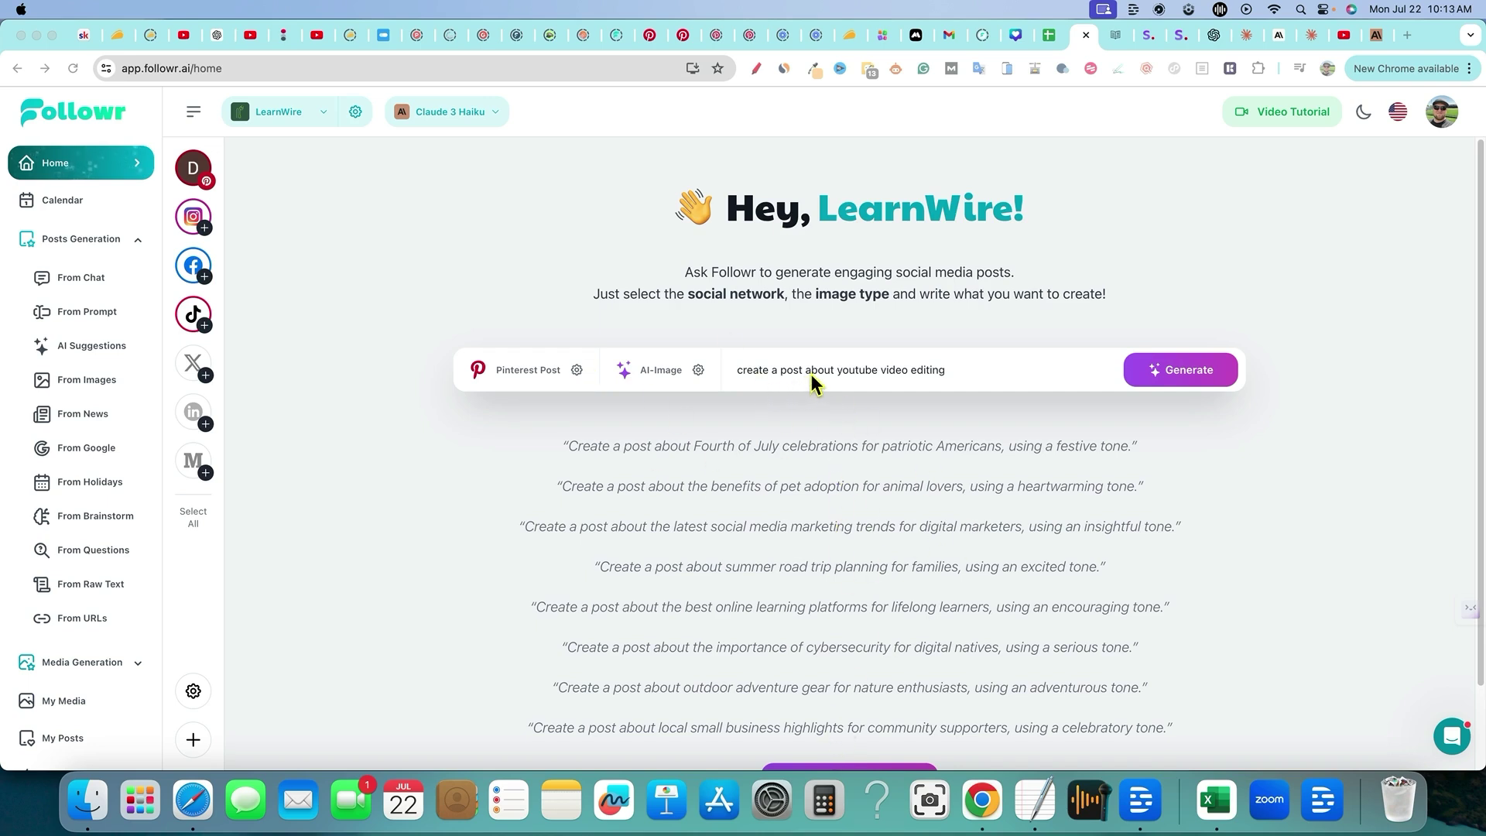
- Keep AI-Image as the image type and generate 4 posts from the YouTube video editing prompt
{"action": "left_click", "coordinate": [650, 377]}
{"action": "left_click", "coordinate": [650, 372]}
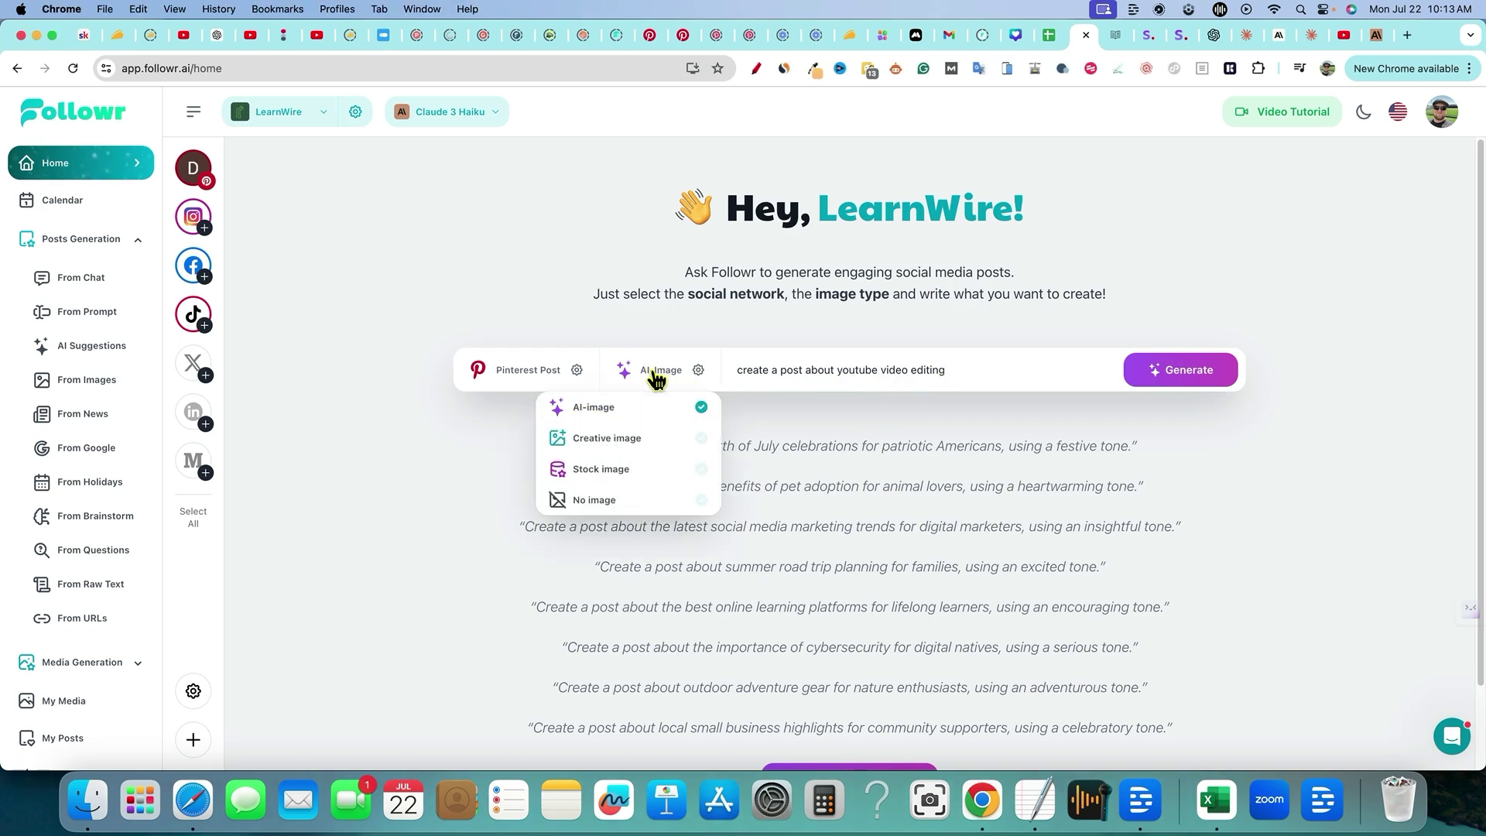
{"action": "left_click", "coordinate": [633, 418]}
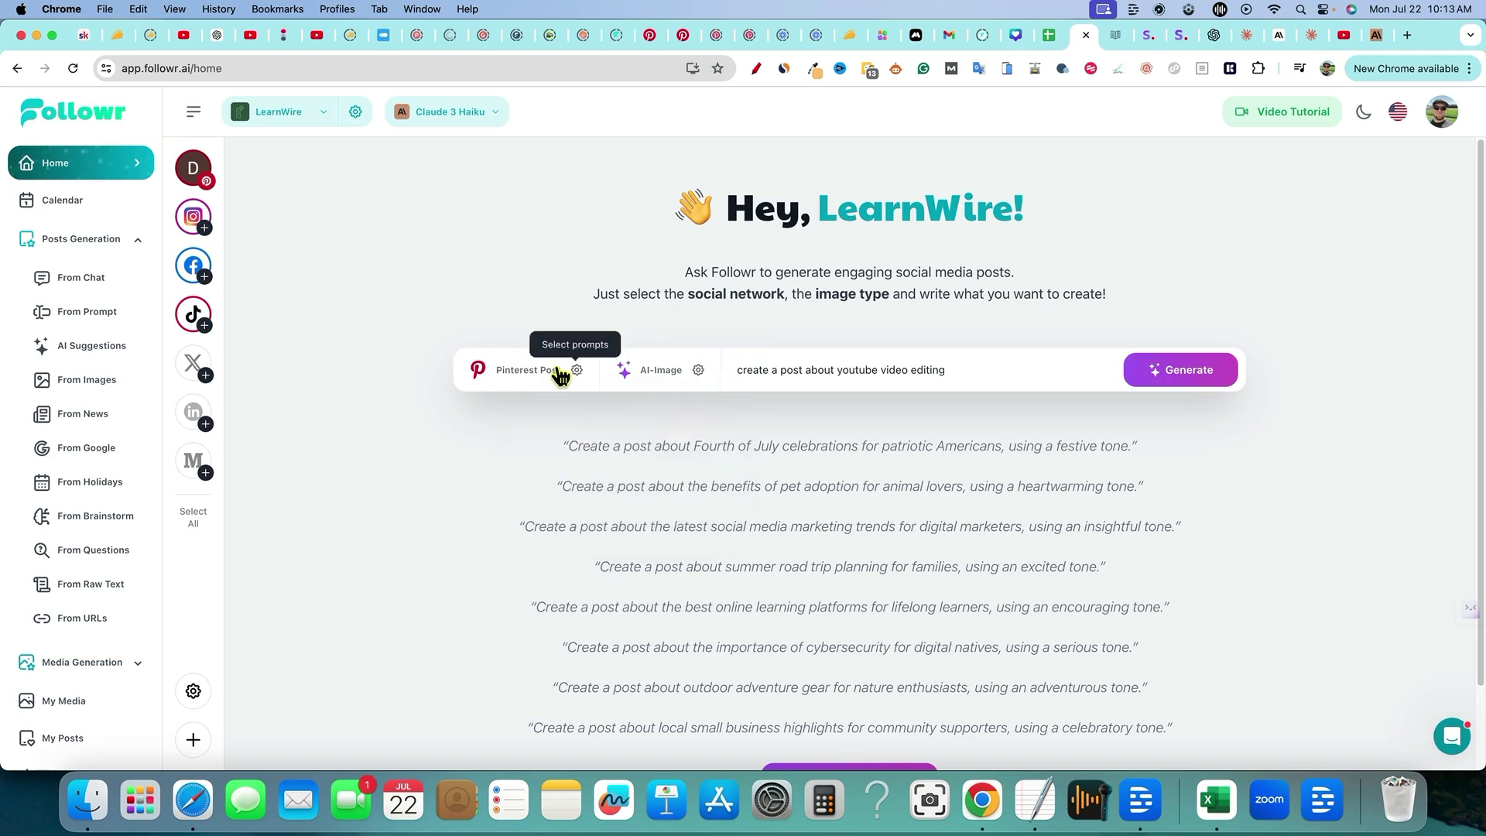
{"action": "left_click", "coordinate": [1170, 374]}
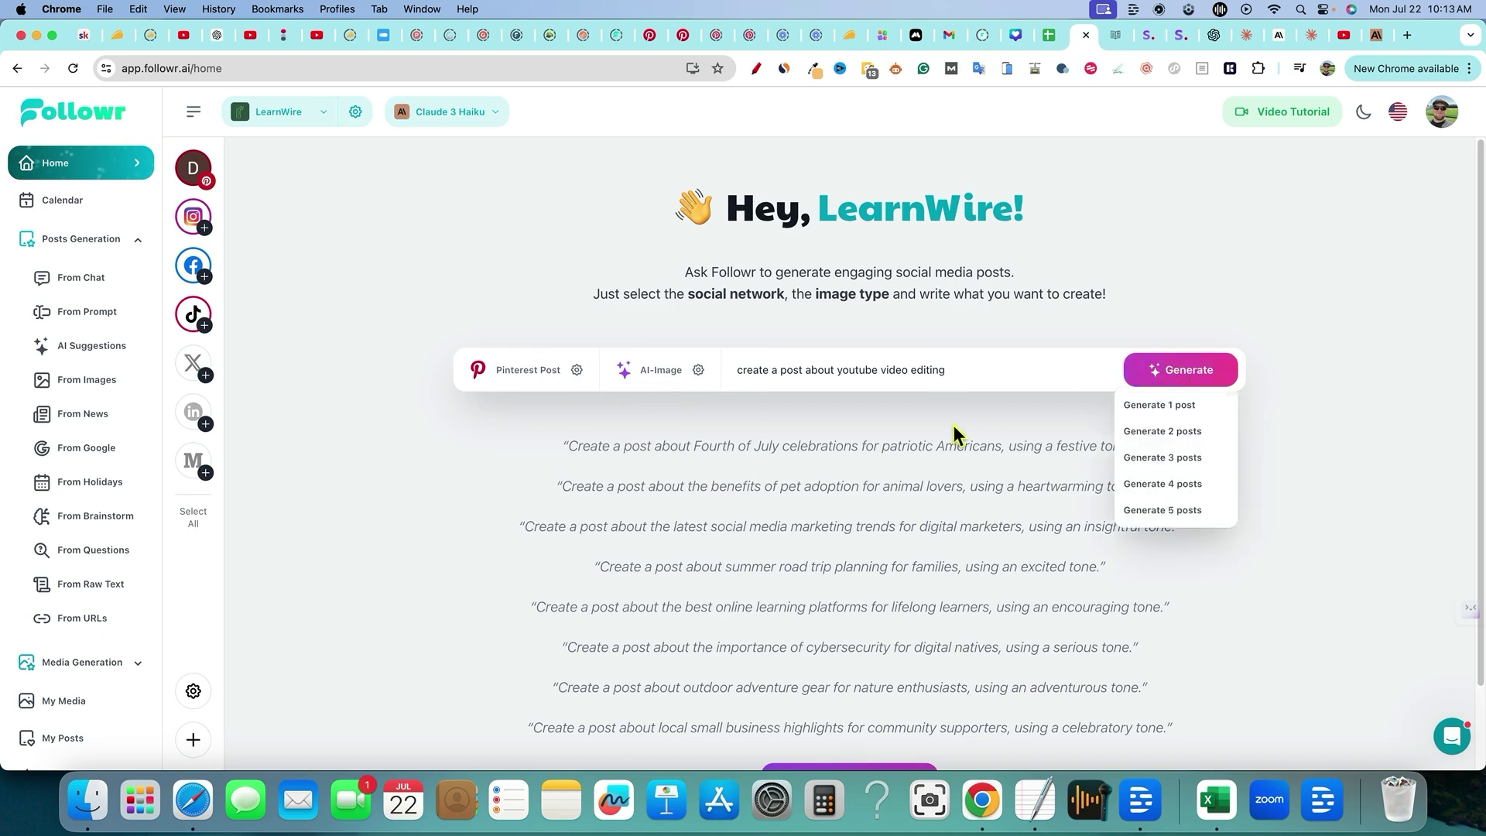
{"action": "left_click", "coordinate": [1186, 486]}
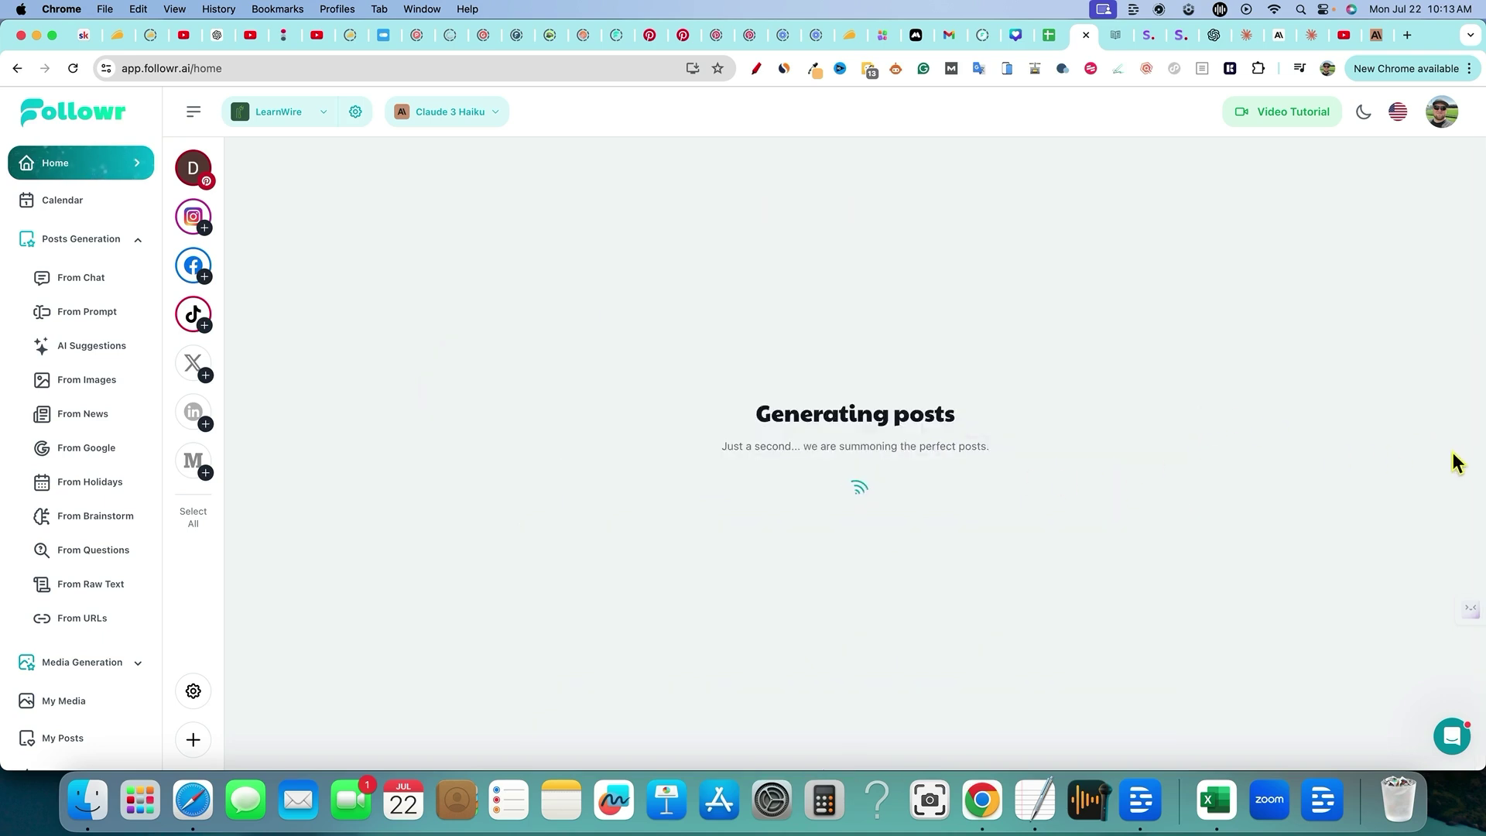
- Scroll through the four generated YouTube editing post cards to review them
{"action": "left_click", "coordinate": [92, 766]}
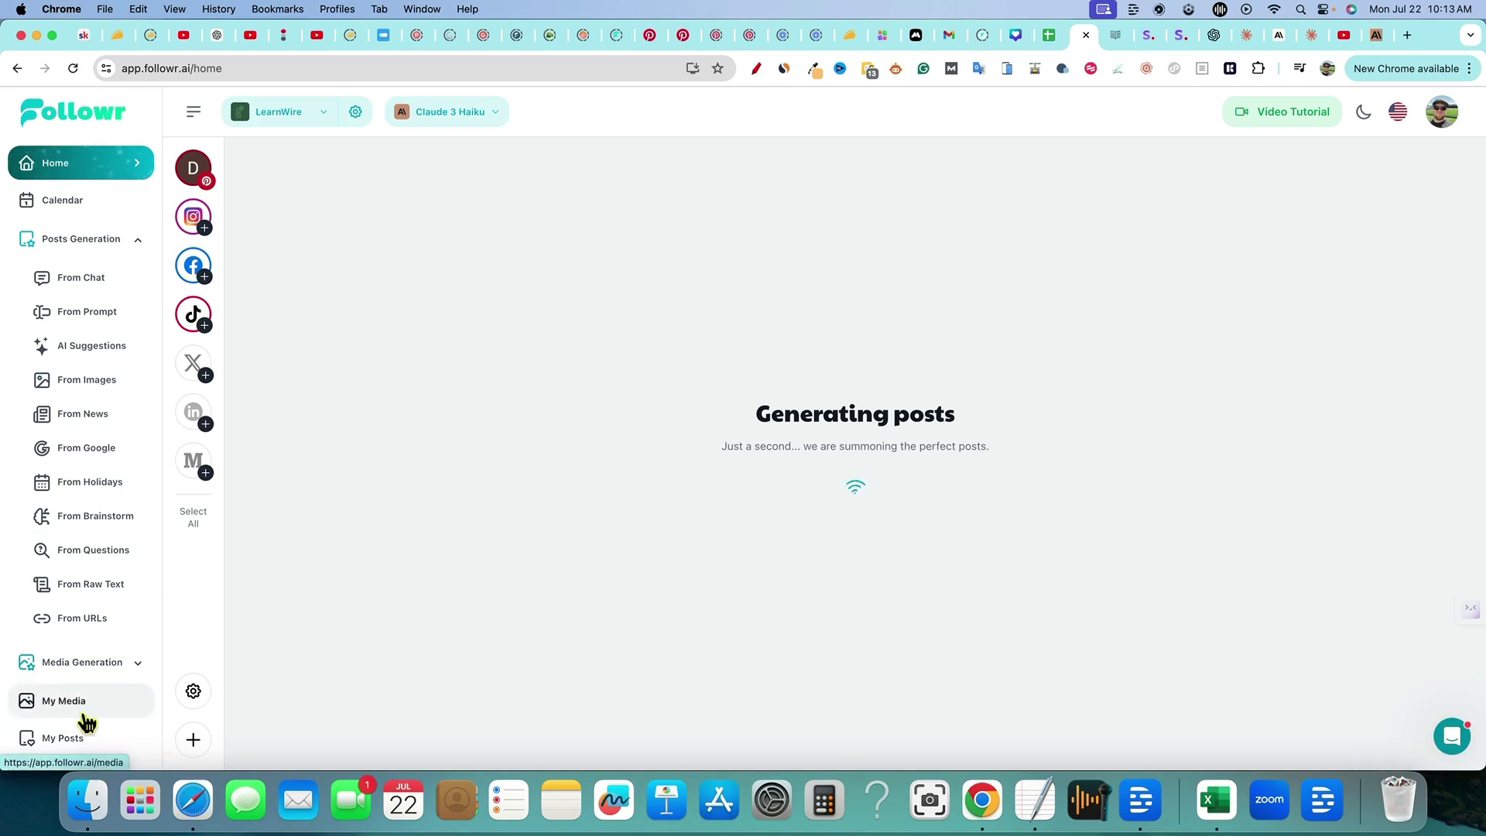
{"action": "scroll", "coordinate": [89, 720], "scroll_direction": "down", "scroll_amount": 5}
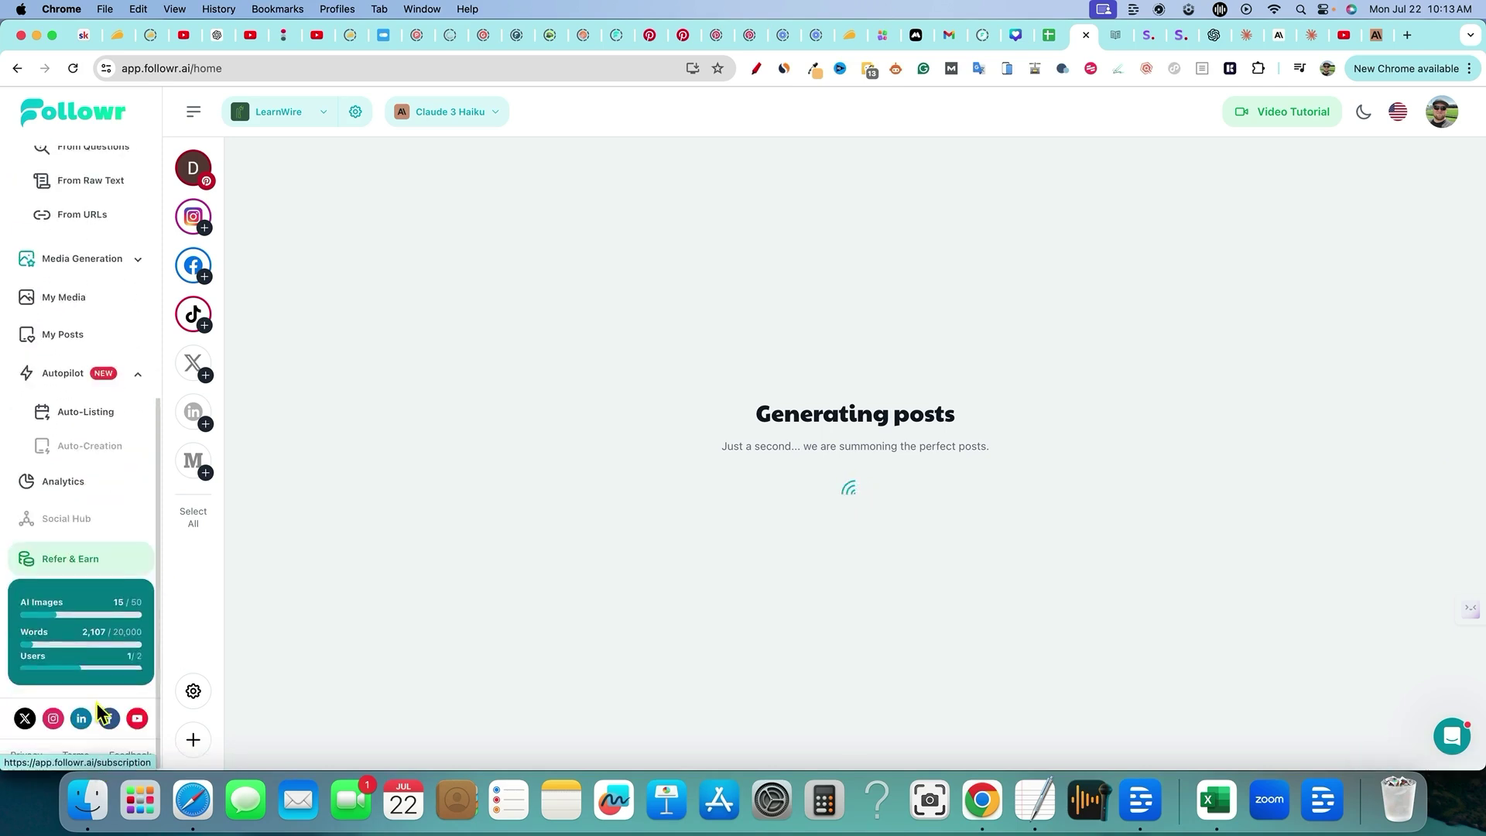
{"action": "mouse_move", "coordinate": [89, 657]}
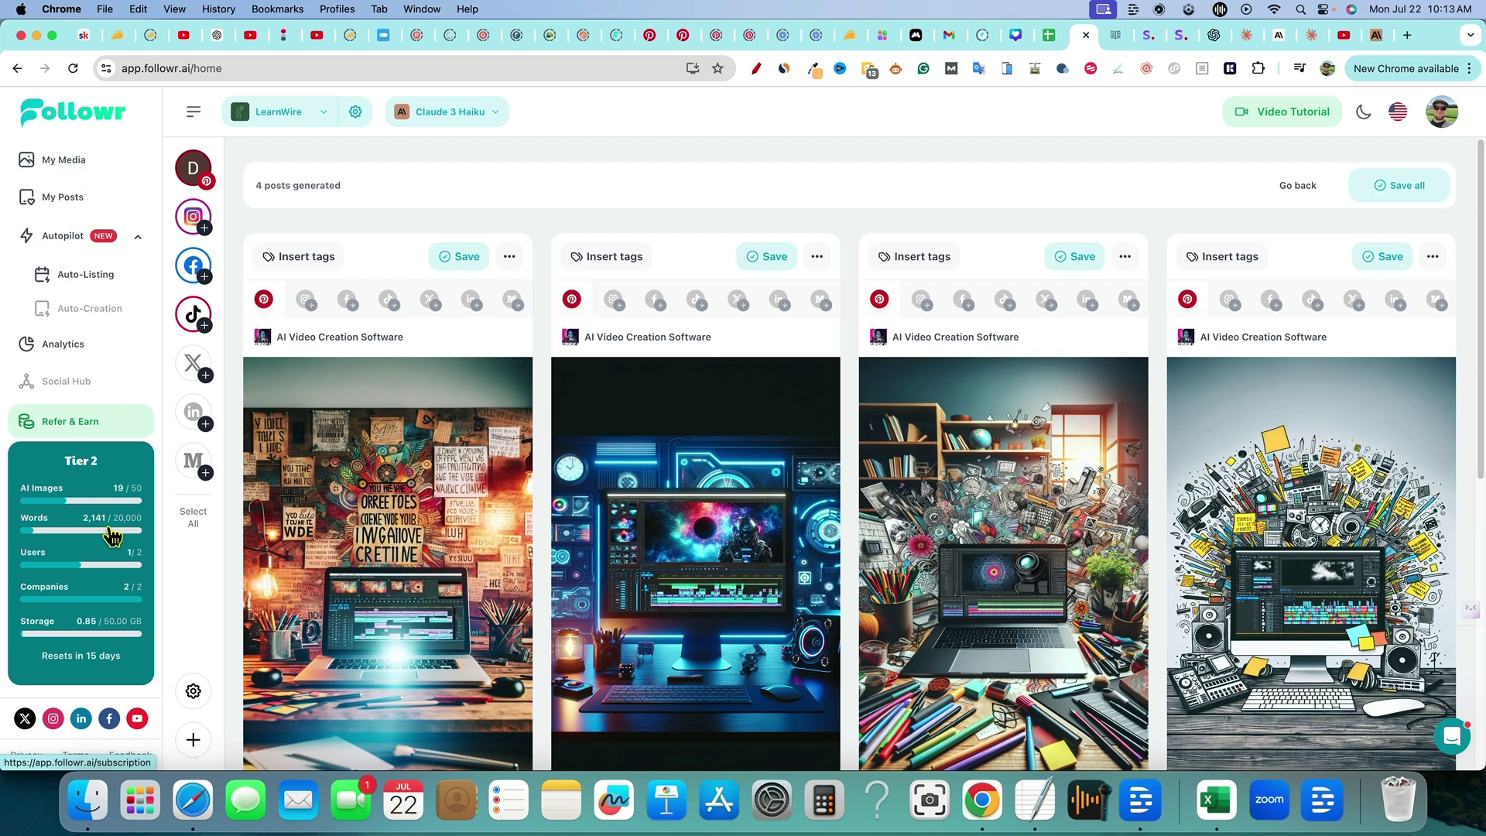
{"action": "scroll", "coordinate": [112, 534], "scroll_direction": "up", "scroll_amount": 5}
{"action": "scroll", "coordinate": [112, 628], "scroll_direction": "down", "scroll_amount": 5}
{"action": "scroll", "coordinate": [126, 503], "scroll_direction": "up", "scroll_amount": 3}
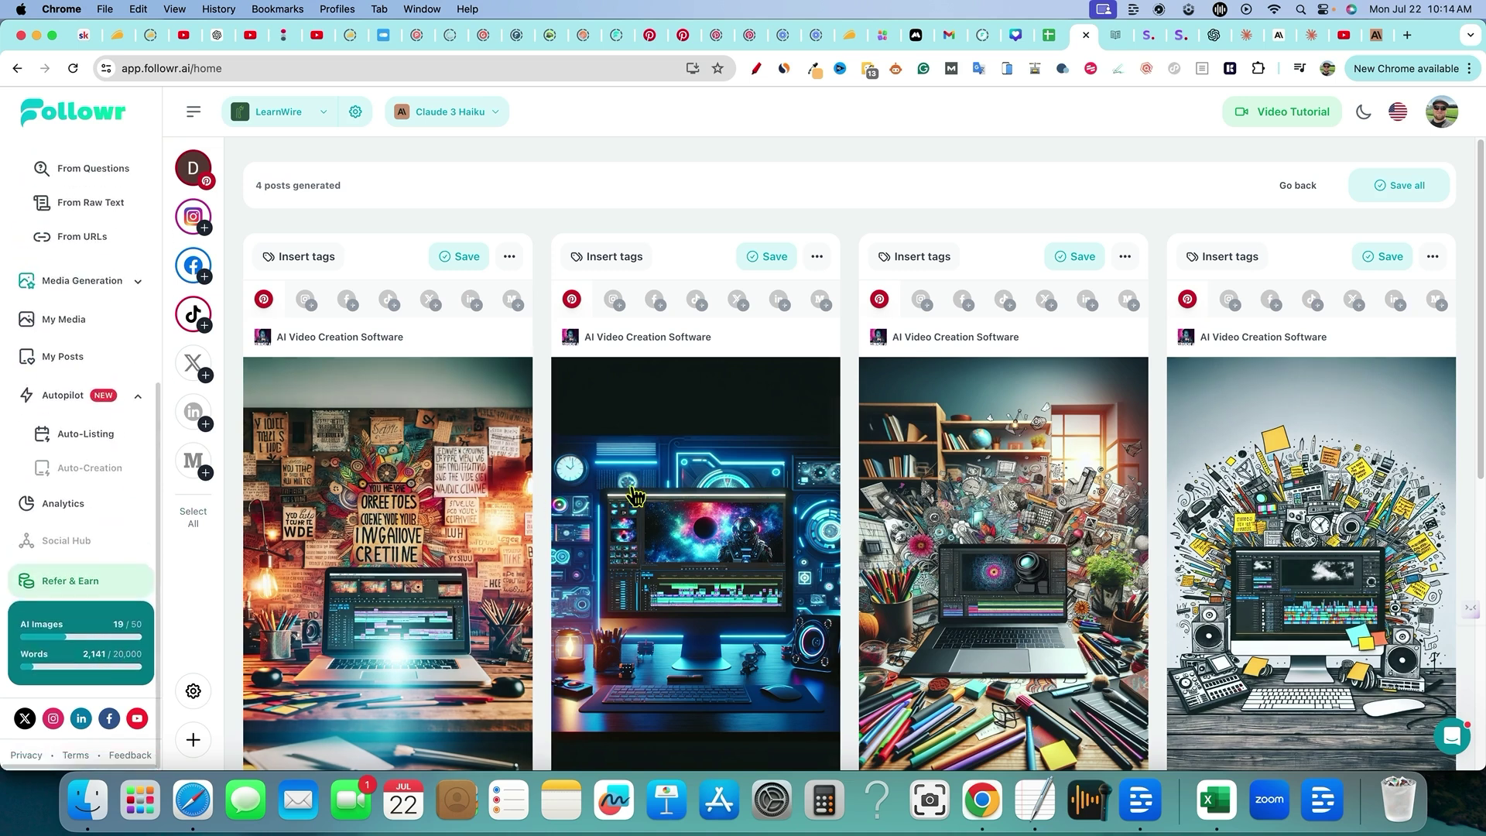
{"action": "scroll", "coordinate": [940, 554], "scroll_direction": "down", "scroll_amount": 8}
{"action": "scroll", "coordinate": [941, 555], "scroll_direction": "up", "scroll_amount": 8}
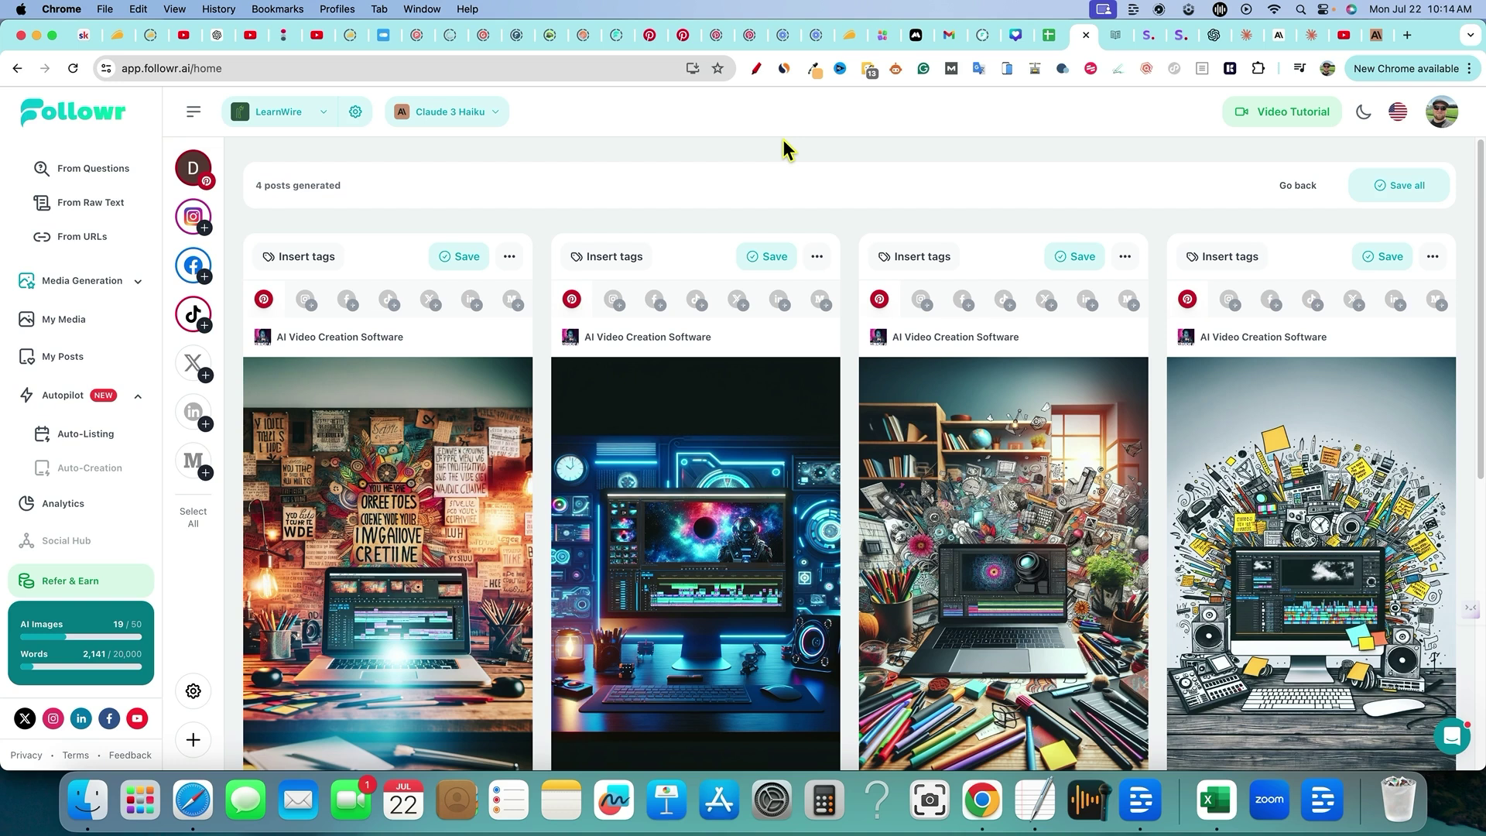
{"action": "mouse_move", "coordinate": [112, 611]}
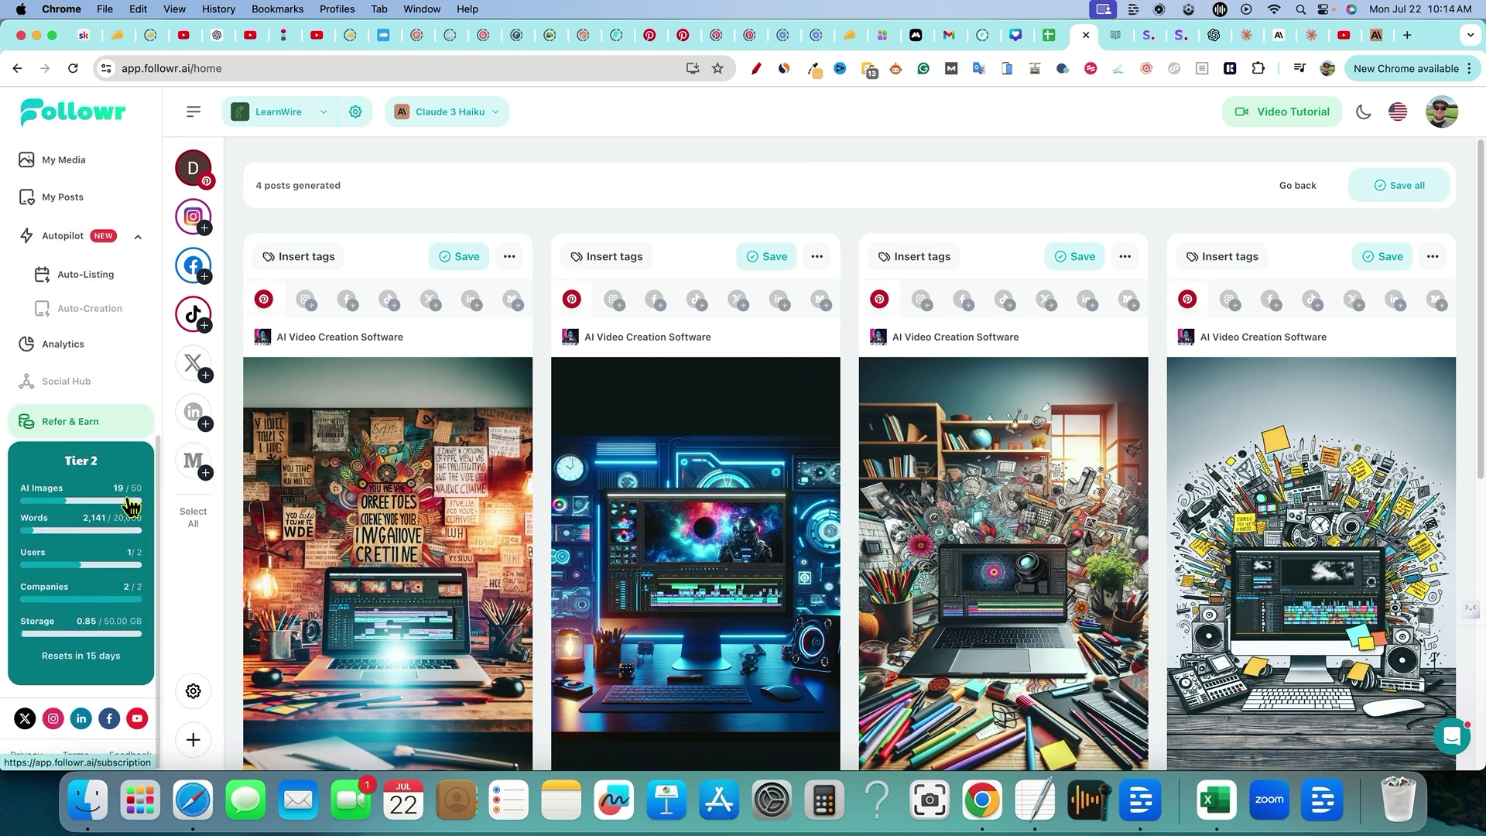
- Assign 'my board' as the Pinterest board for the generated posts
{"action": "left_click", "coordinate": [391, 350]}
{"action": "scroll", "coordinate": [547, 497], "scroll_direction": "down", "scroll_amount": 6}
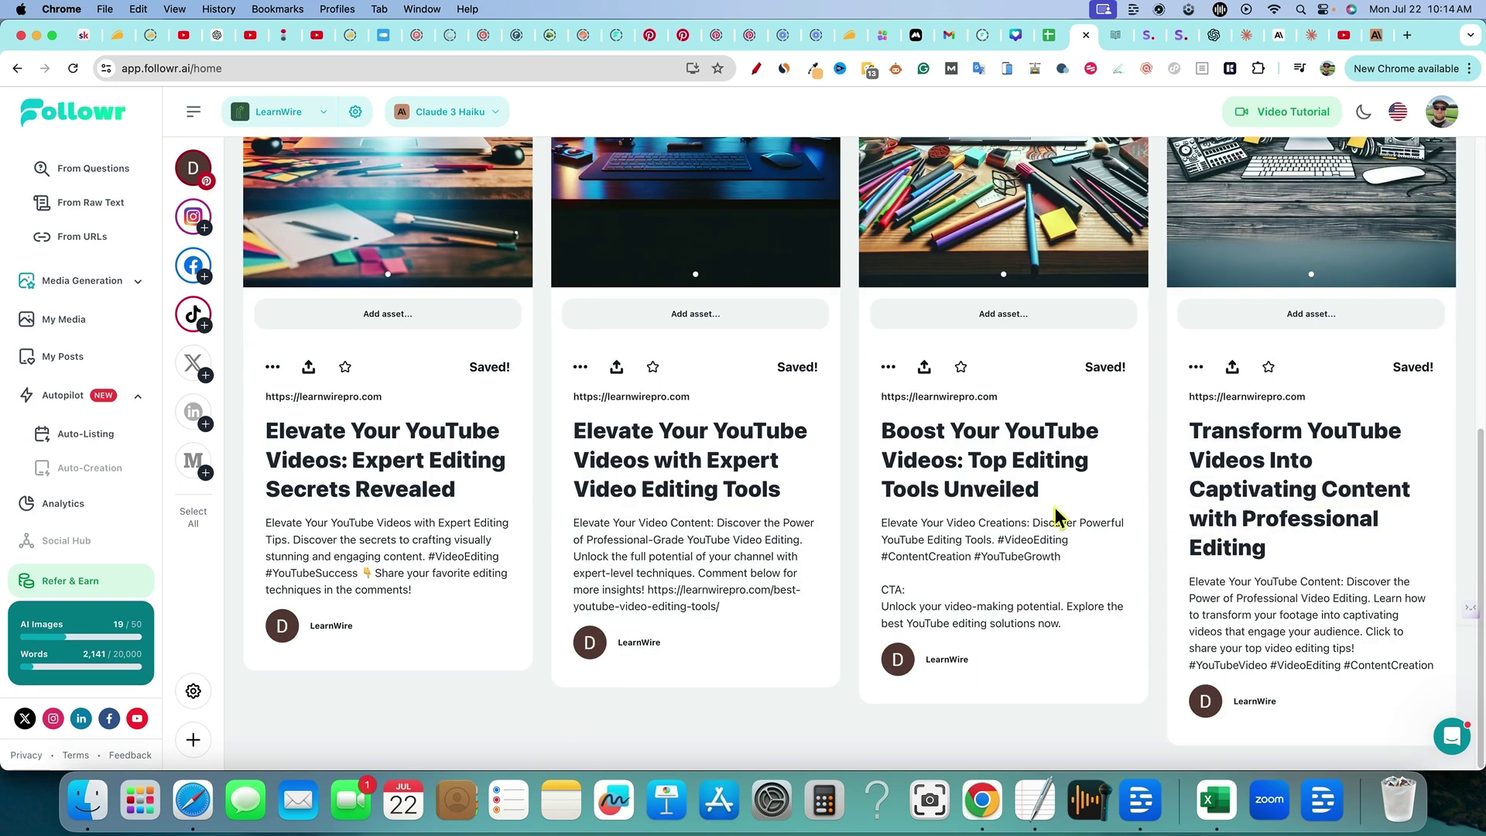
{"action": "scroll", "coordinate": [641, 472], "scroll_direction": "up", "scroll_amount": 4}
{"action": "mouse_move", "coordinate": [639, 474]}
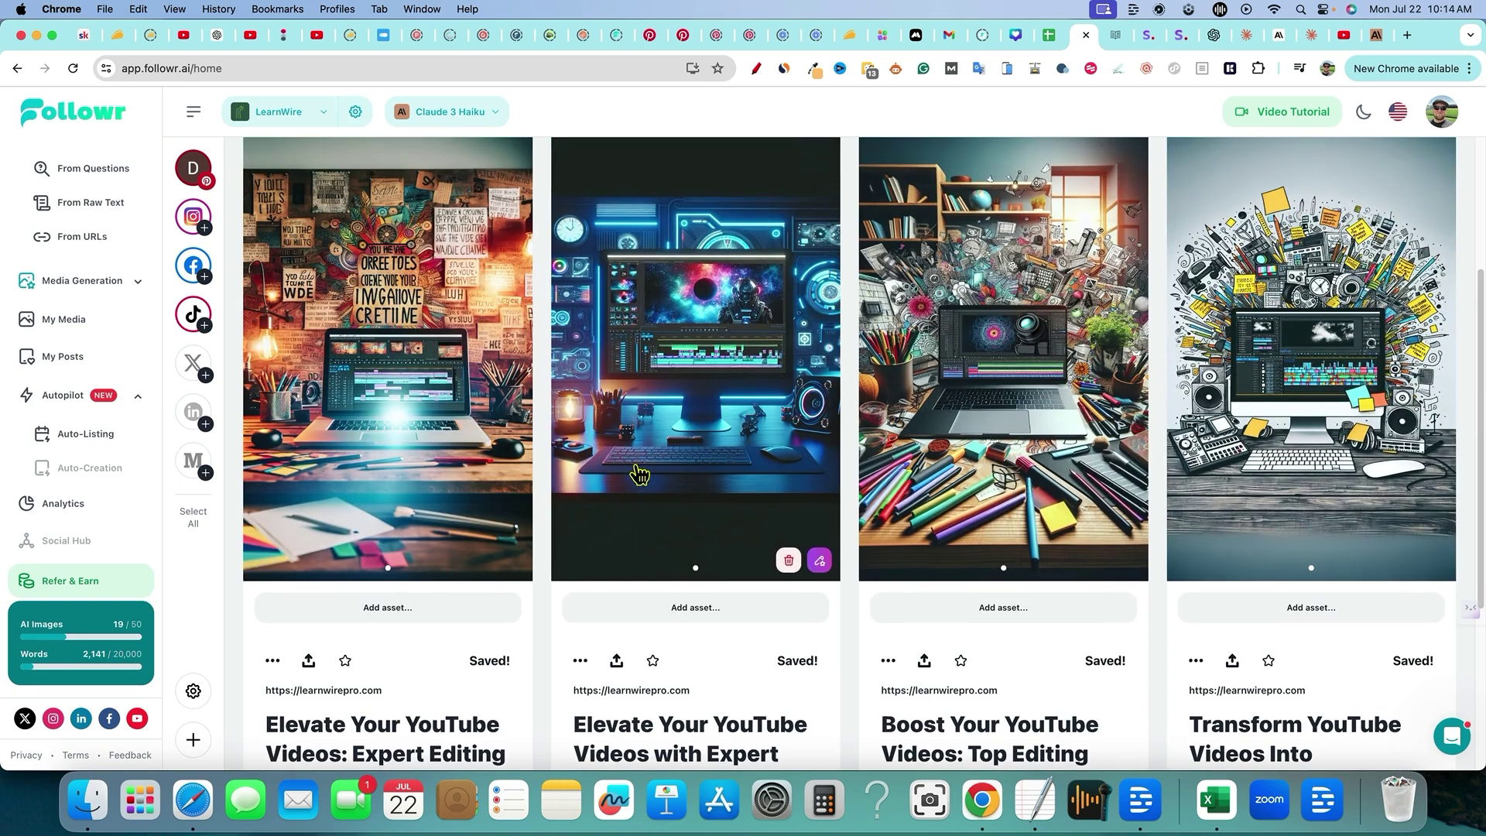
{"action": "scroll", "coordinate": [639, 474], "scroll_direction": "up", "scroll_amount": 5}
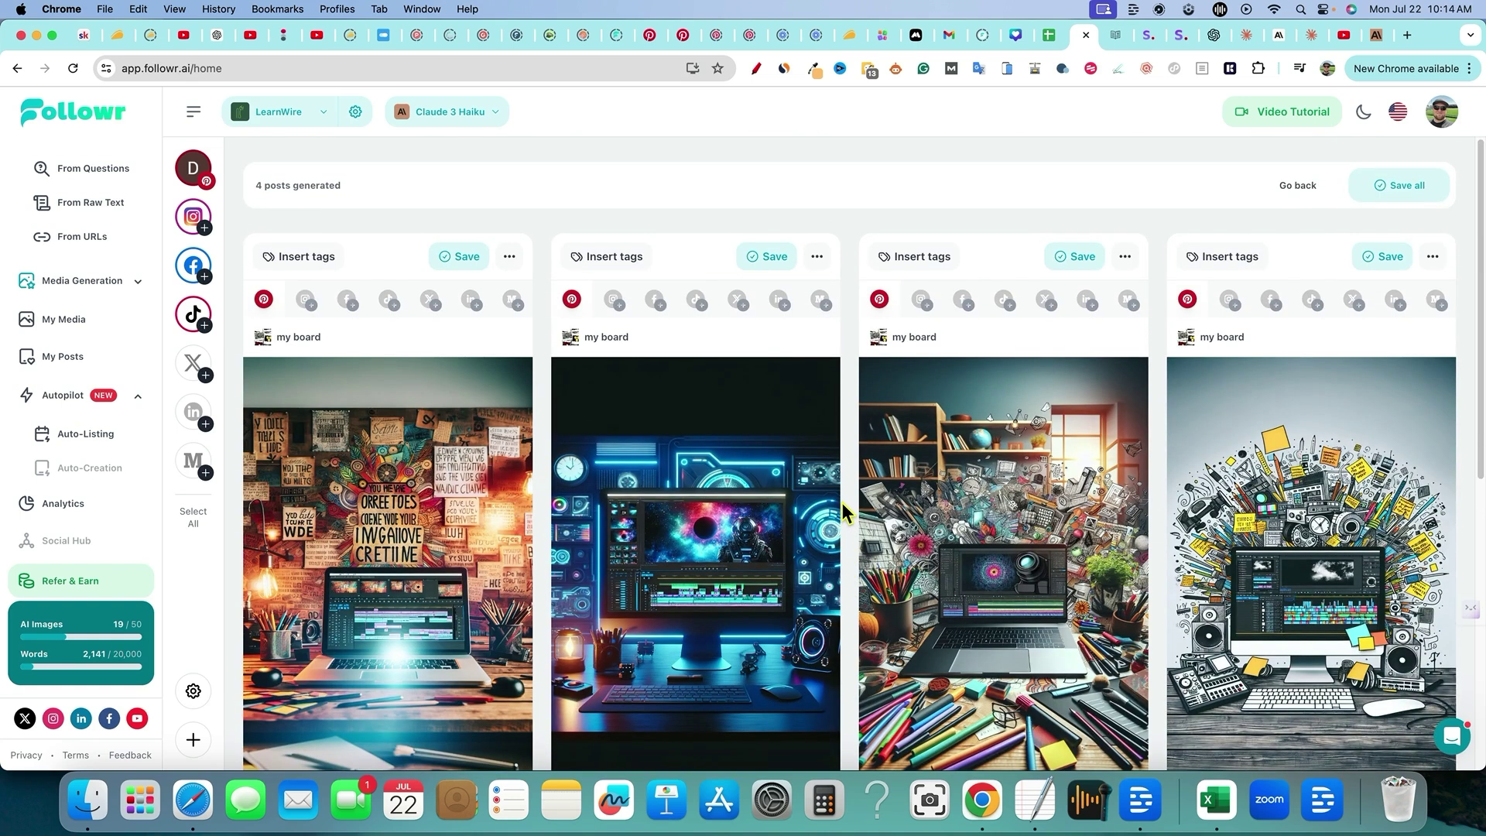
- Save all four generated post cards and scroll to check the saved posts
{"action": "left_click", "coordinate": [467, 260]}
{"action": "left_click", "coordinate": [770, 260]}
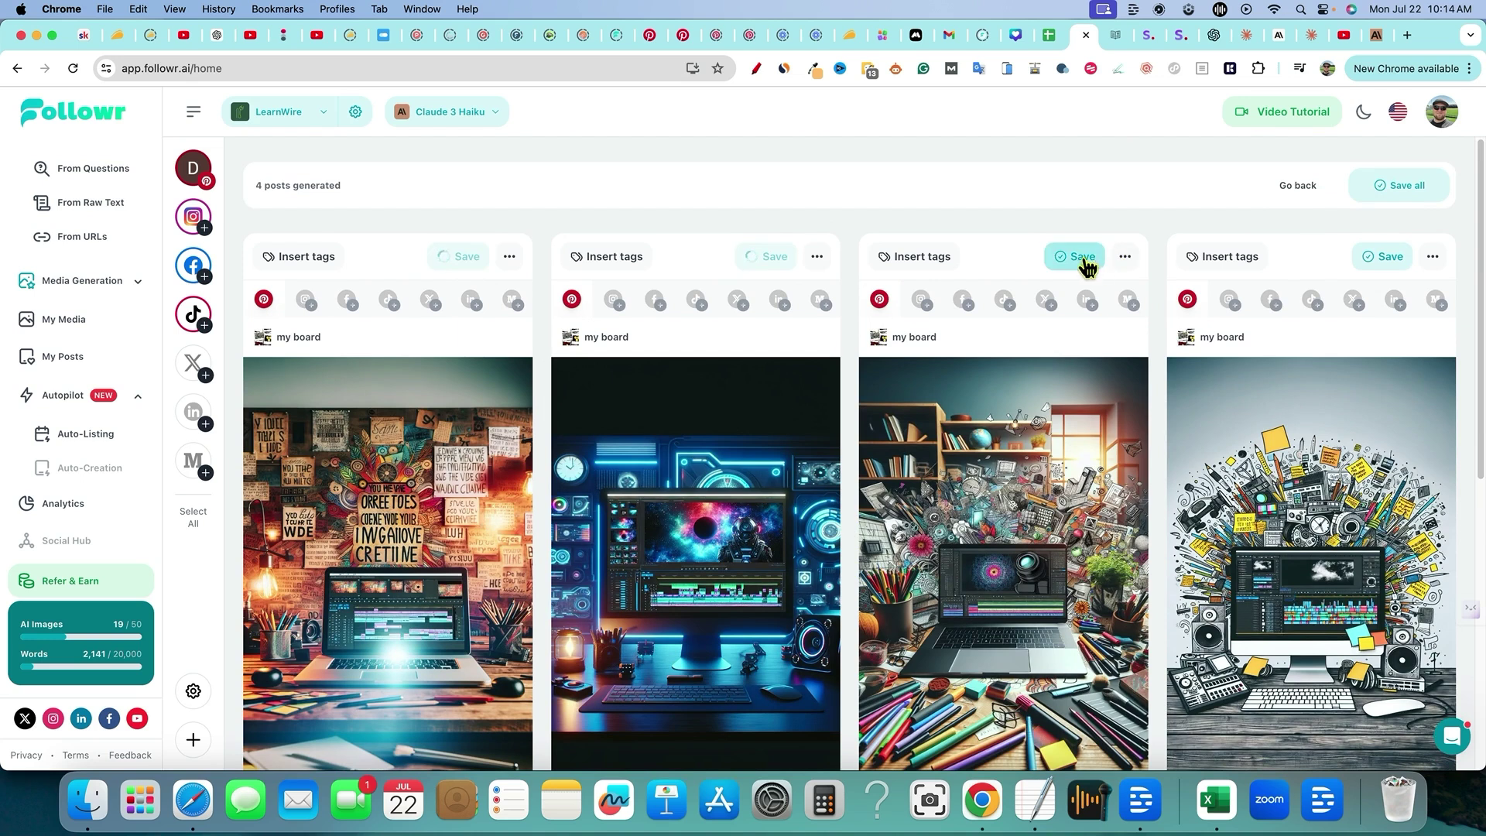
{"action": "left_click", "coordinate": [1084, 259]}
{"action": "left_click", "coordinate": [1366, 258]}
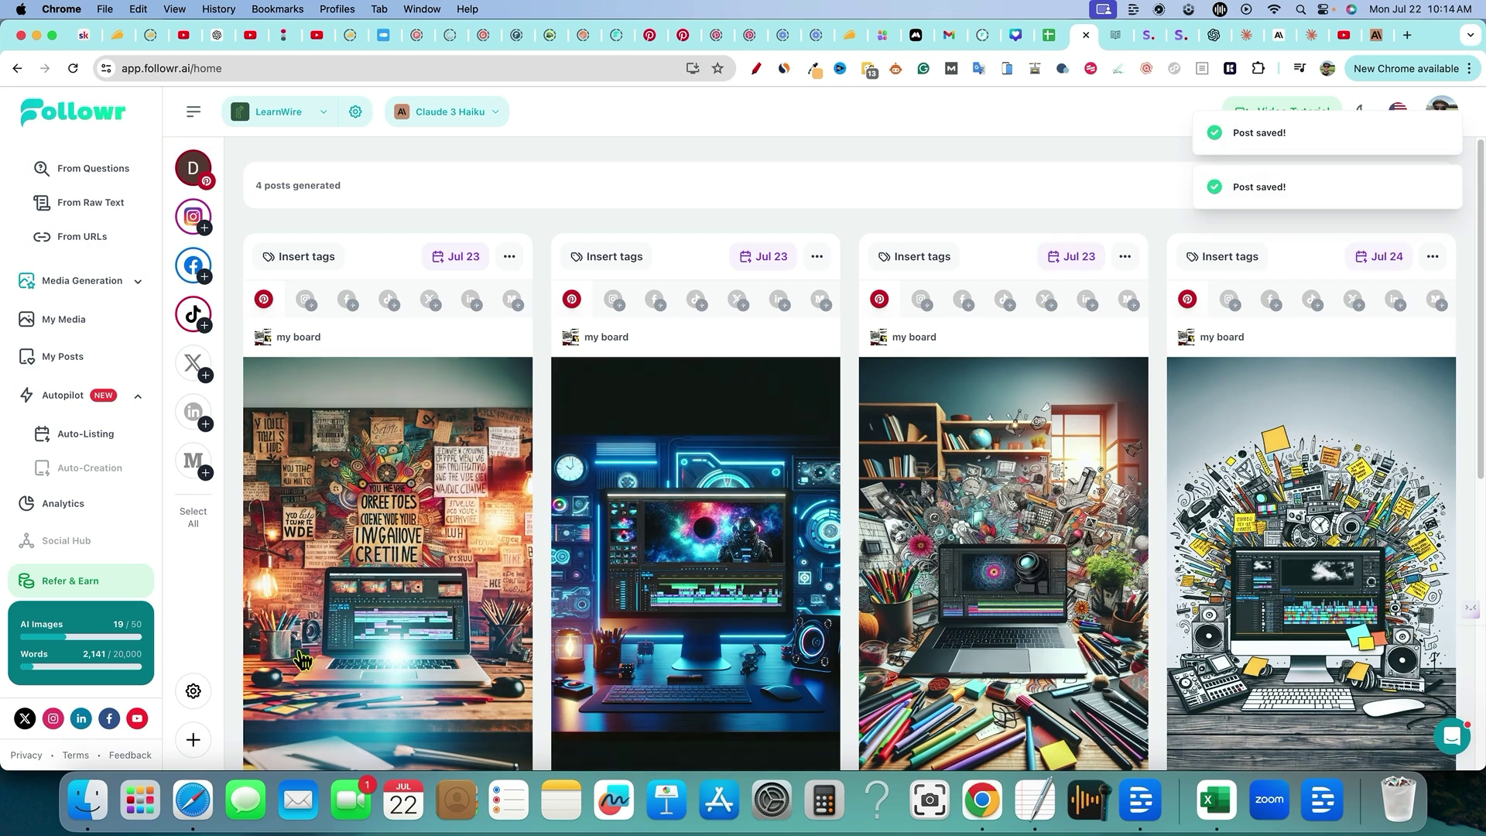
{"action": "mouse_move", "coordinate": [107, 611]}
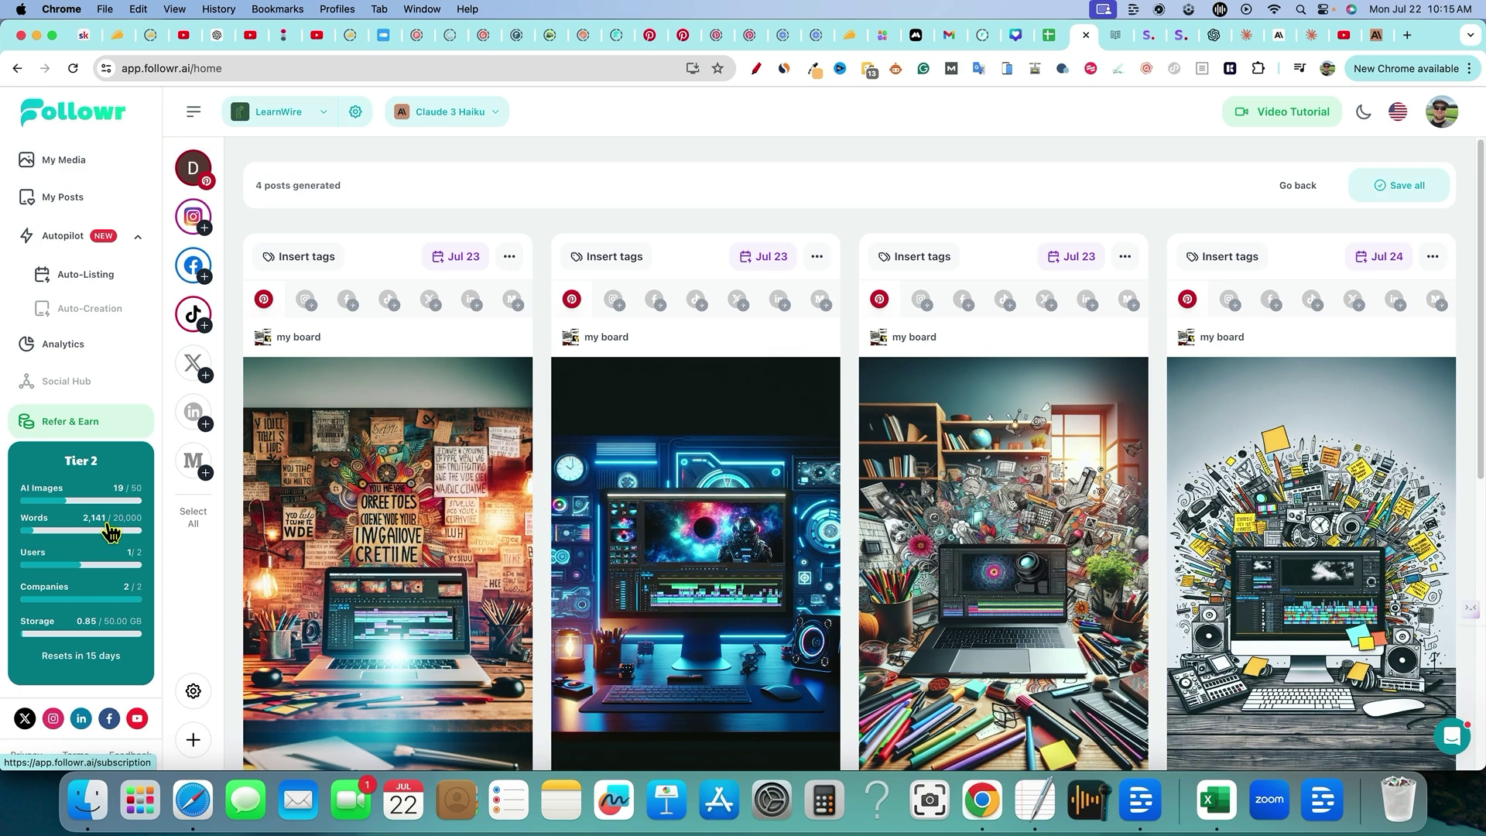
{"action": "scroll", "coordinate": [112, 533], "scroll_direction": "up", "scroll_amount": 3}
{"action": "scroll", "coordinate": [651, 619], "scroll_direction": "down", "scroll_amount": 6}
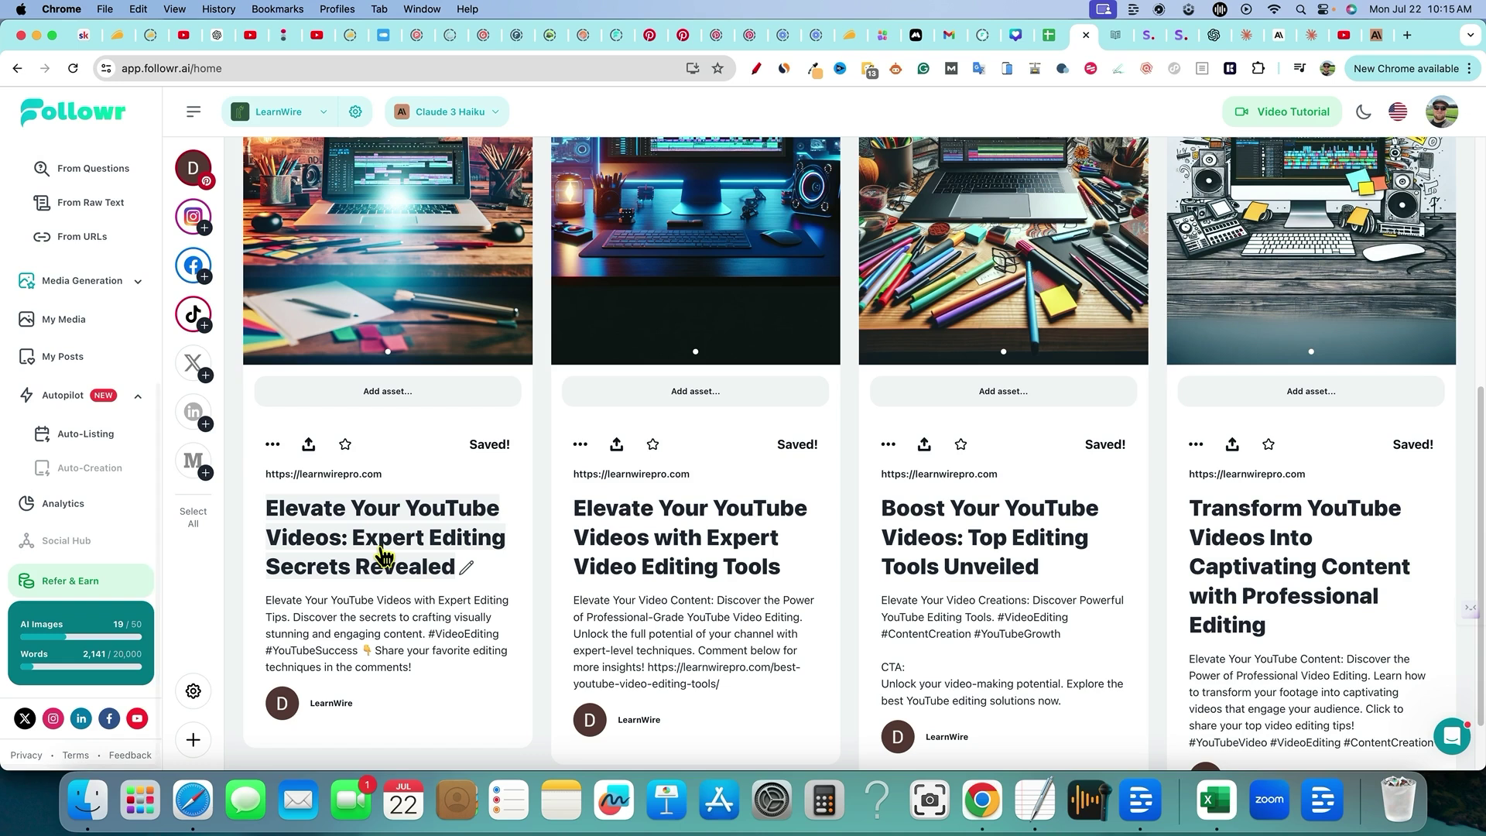
- Browse the AI Text and Image Models list from the Claude 3 Haiku selector, then view Stability AI pricing
{"action": "left_click", "coordinate": [499, 116]}
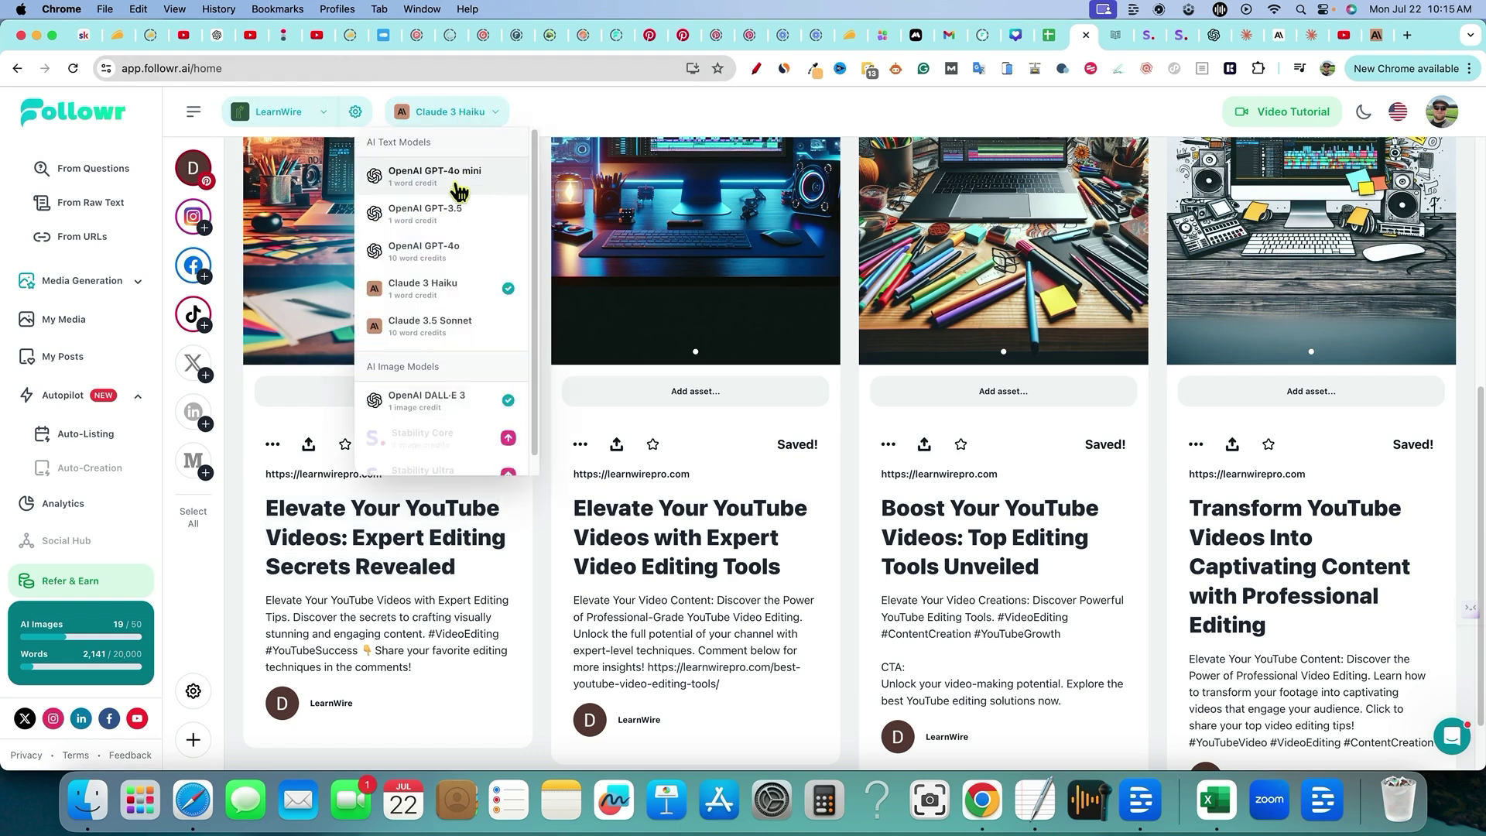
{"action": "scroll", "coordinate": [461, 248], "scroll_direction": "down", "scroll_amount": 1}
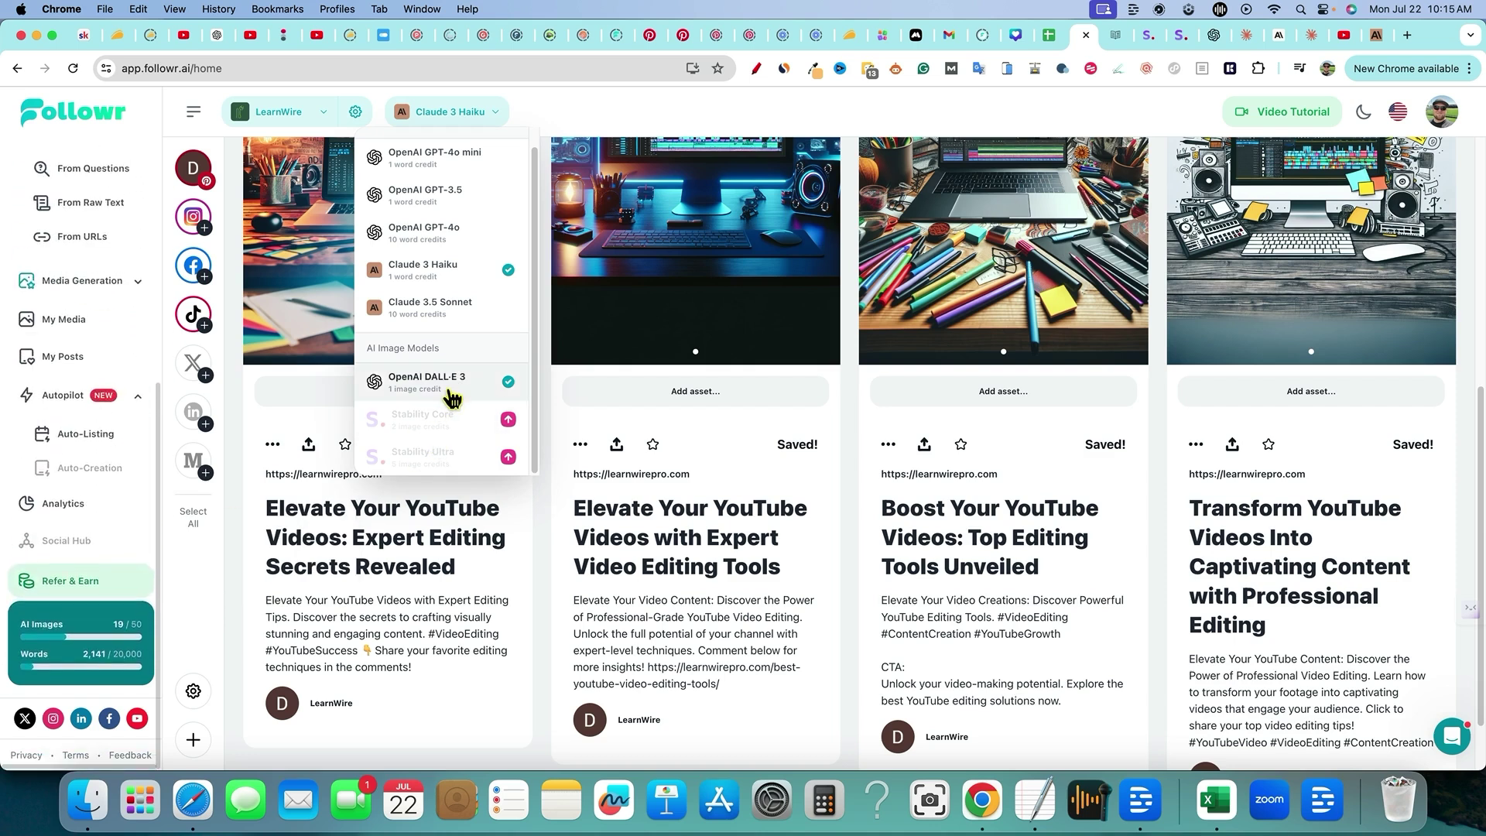
{"action": "scroll", "coordinate": [453, 395], "scroll_direction": "up", "scroll_amount": 1}
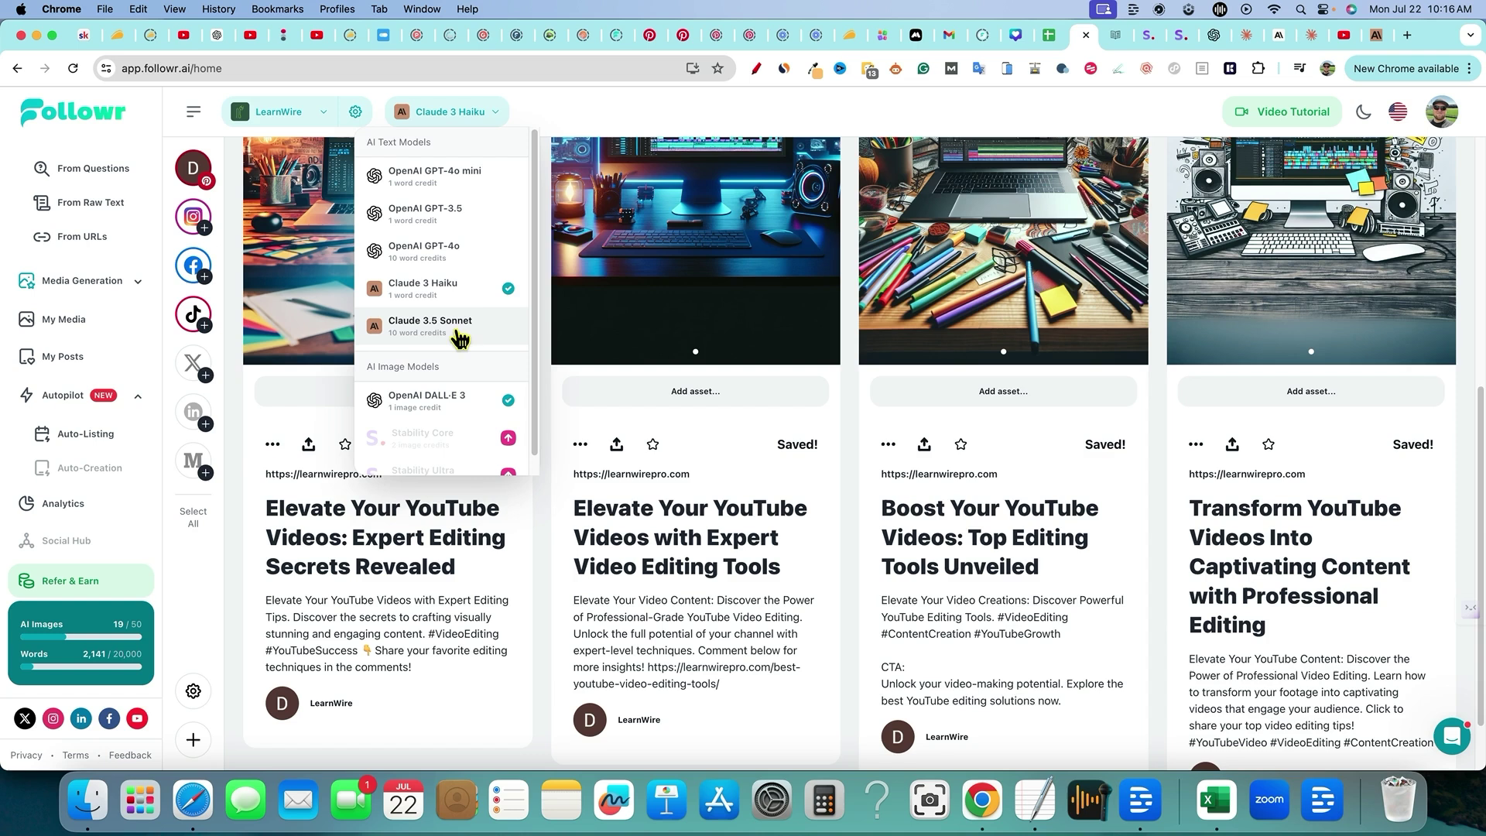
{"action": "scroll", "coordinate": [439, 331], "scroll_direction": "down", "scroll_amount": 1}
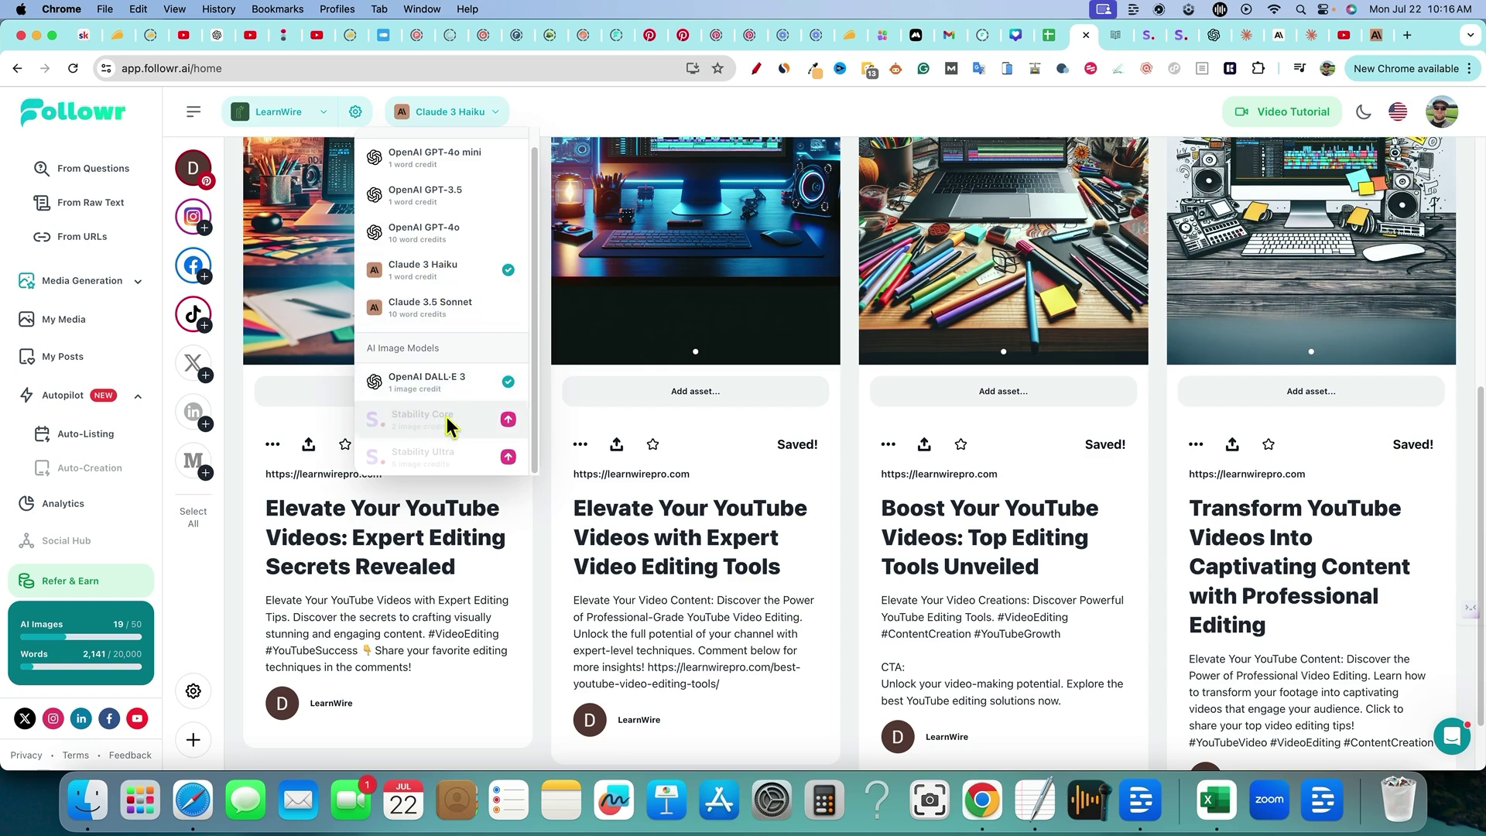
{"action": "mouse_move", "coordinate": [103, 529]}
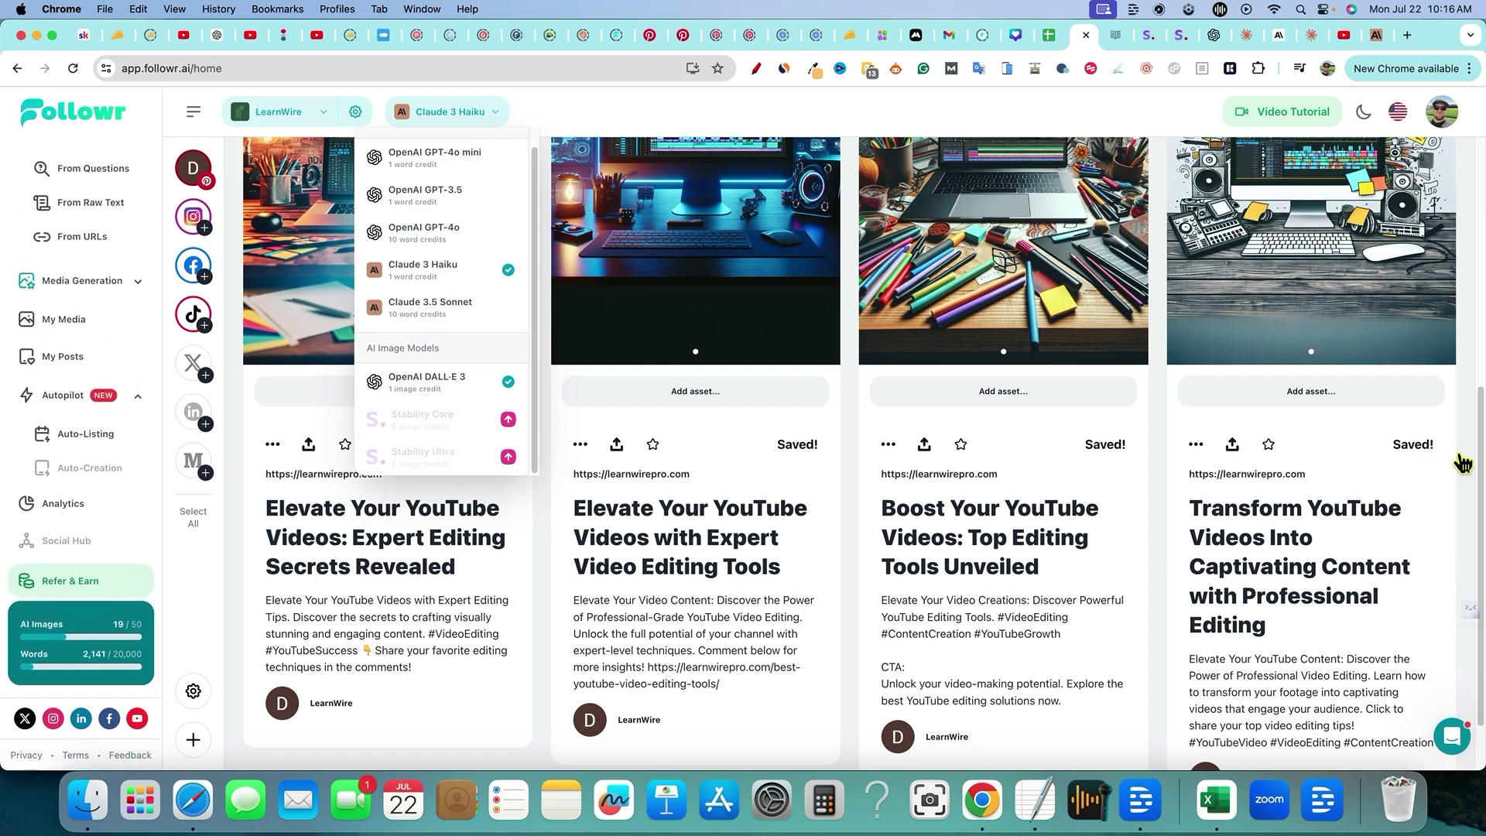
{"action": "left_click", "coordinate": [1181, 35]}
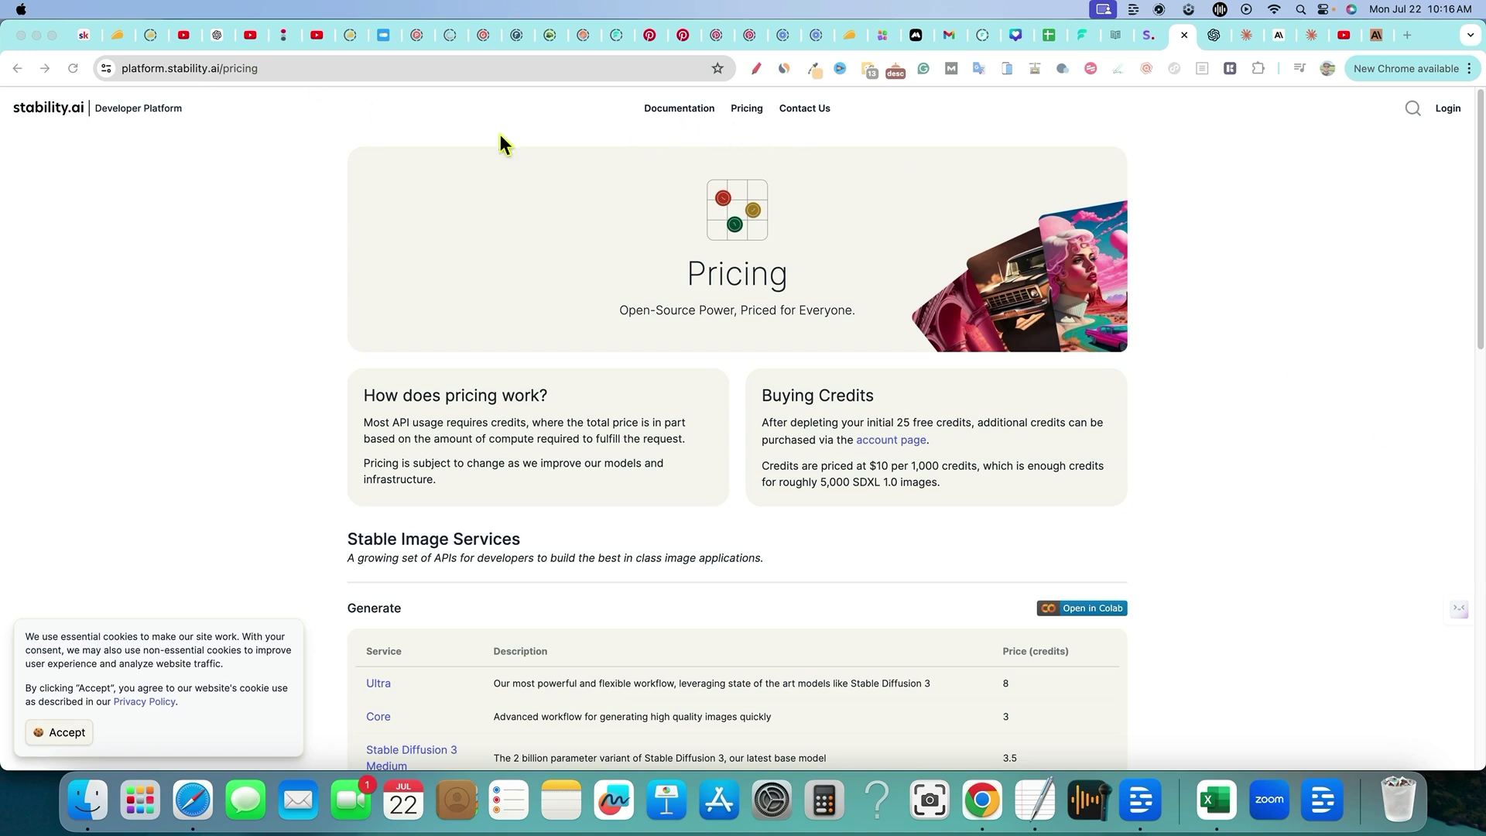
- Read the Stability pricing, highlighting the '$10 per 1,000 credits' sentence, and return to Followr
{"action": "scroll", "coordinate": [666, 402], "scroll_direction": "down", "scroll_amount": 3}
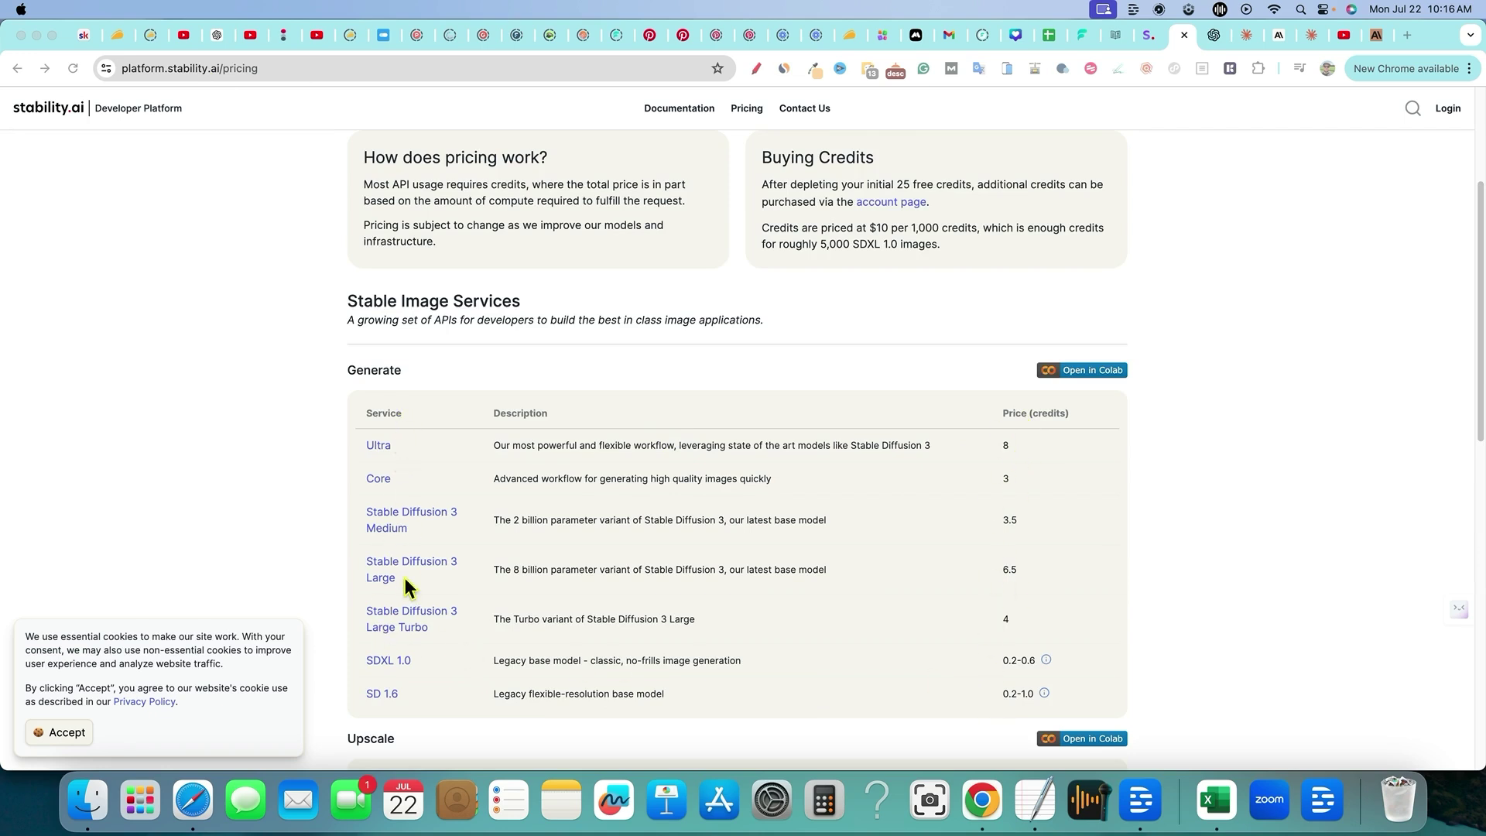
{"action": "scroll", "coordinate": [601, 534], "scroll_direction": "down", "scroll_amount": 1}
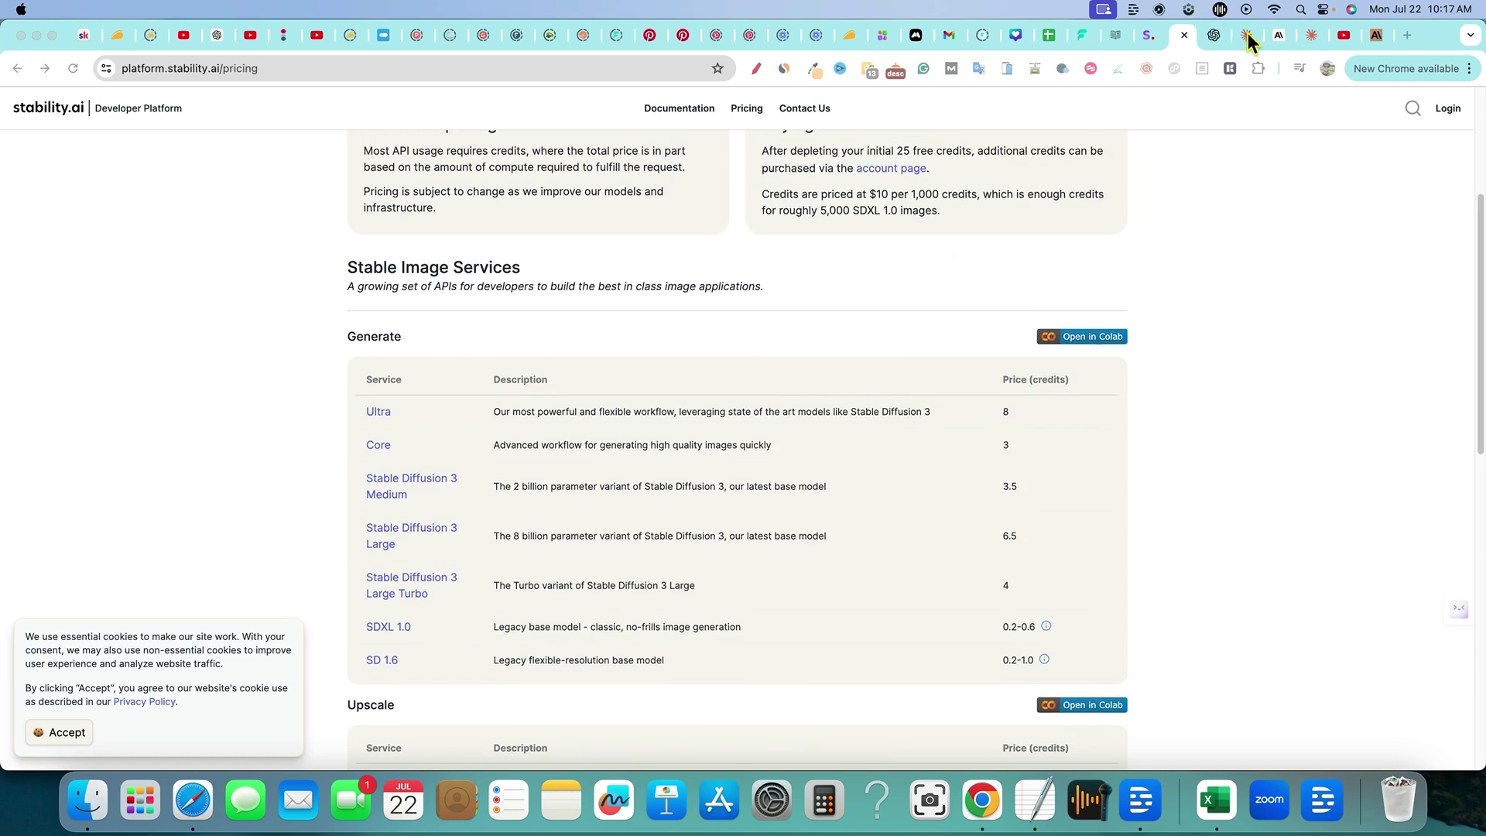
{"action": "left_click", "coordinate": [1083, 35]}
{"action": "scroll", "coordinate": [1141, 483], "scroll_direction": "up", "scroll_amount": 4}
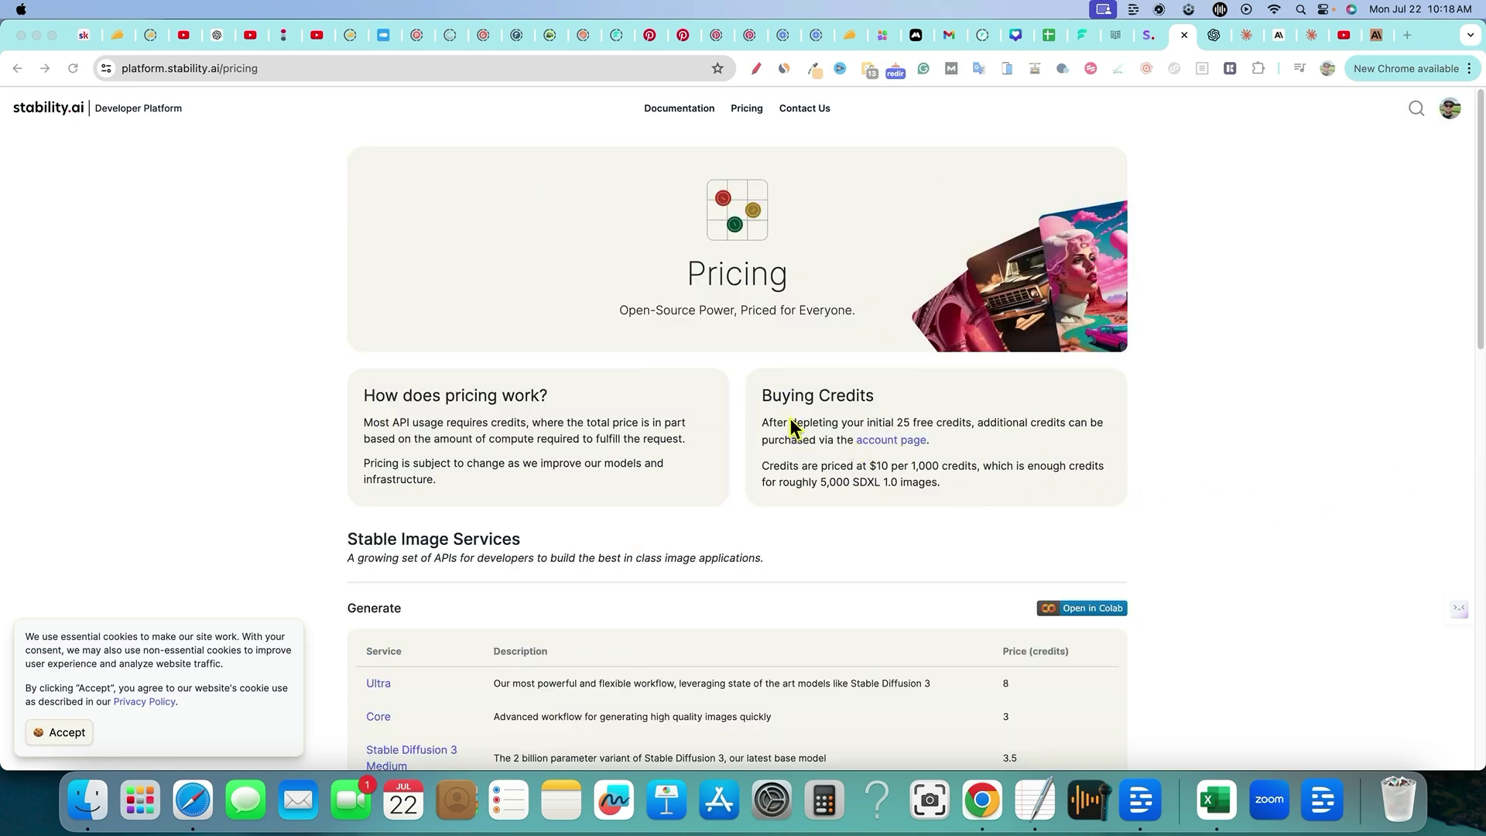
{"action": "left_click", "coordinate": [770, 406]}
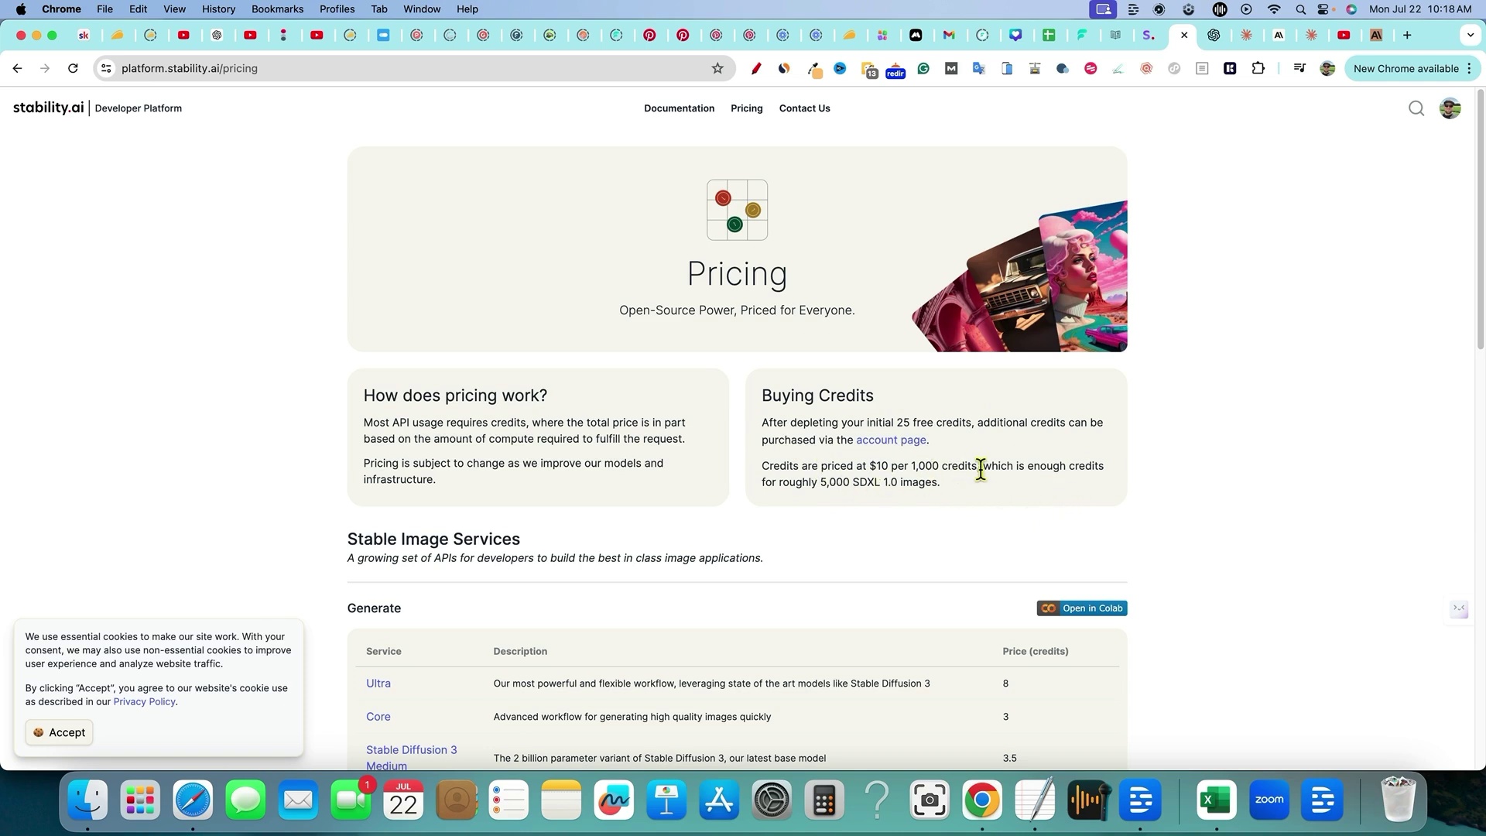
{"action": "left_click_drag", "start_coordinate": [982, 467], "coordinate": [765, 465]}
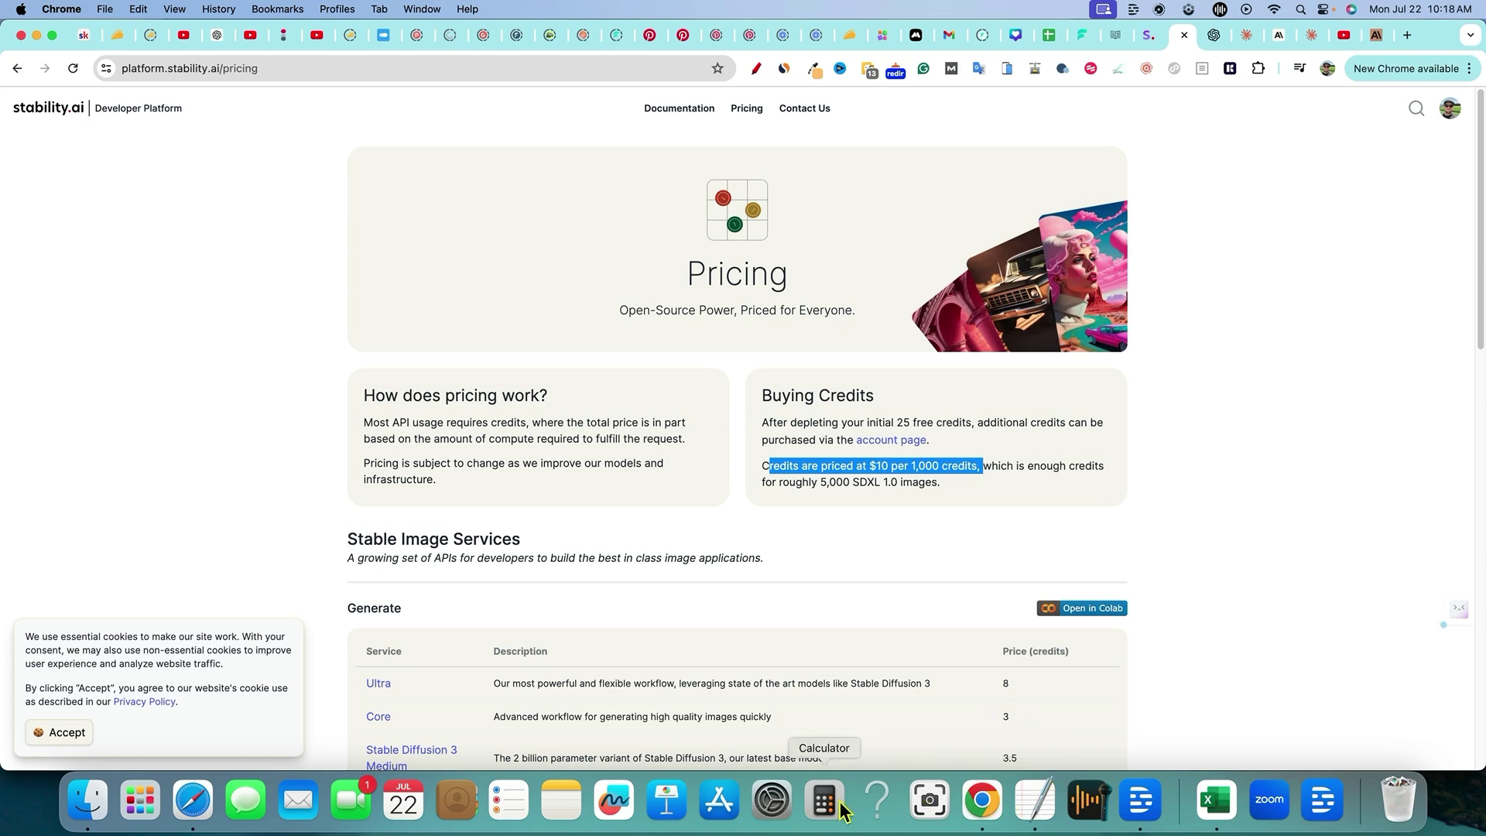
{"action": "left_click", "coordinate": [948, 466]}
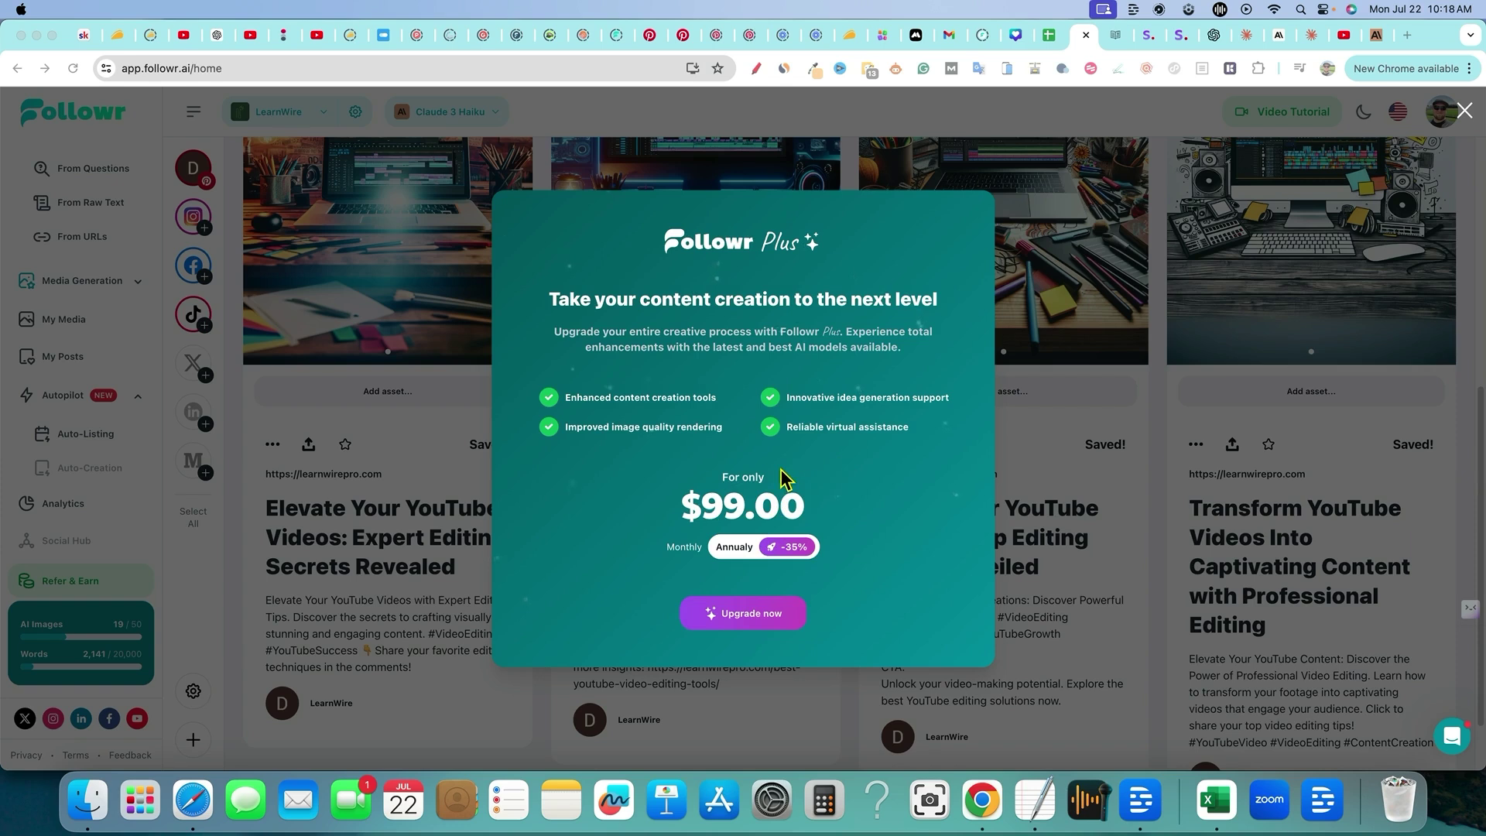
- Switch the Followr Plus offer to monthly billing to see the $12.50 price
{"action": "left_click", "coordinate": [685, 548]}
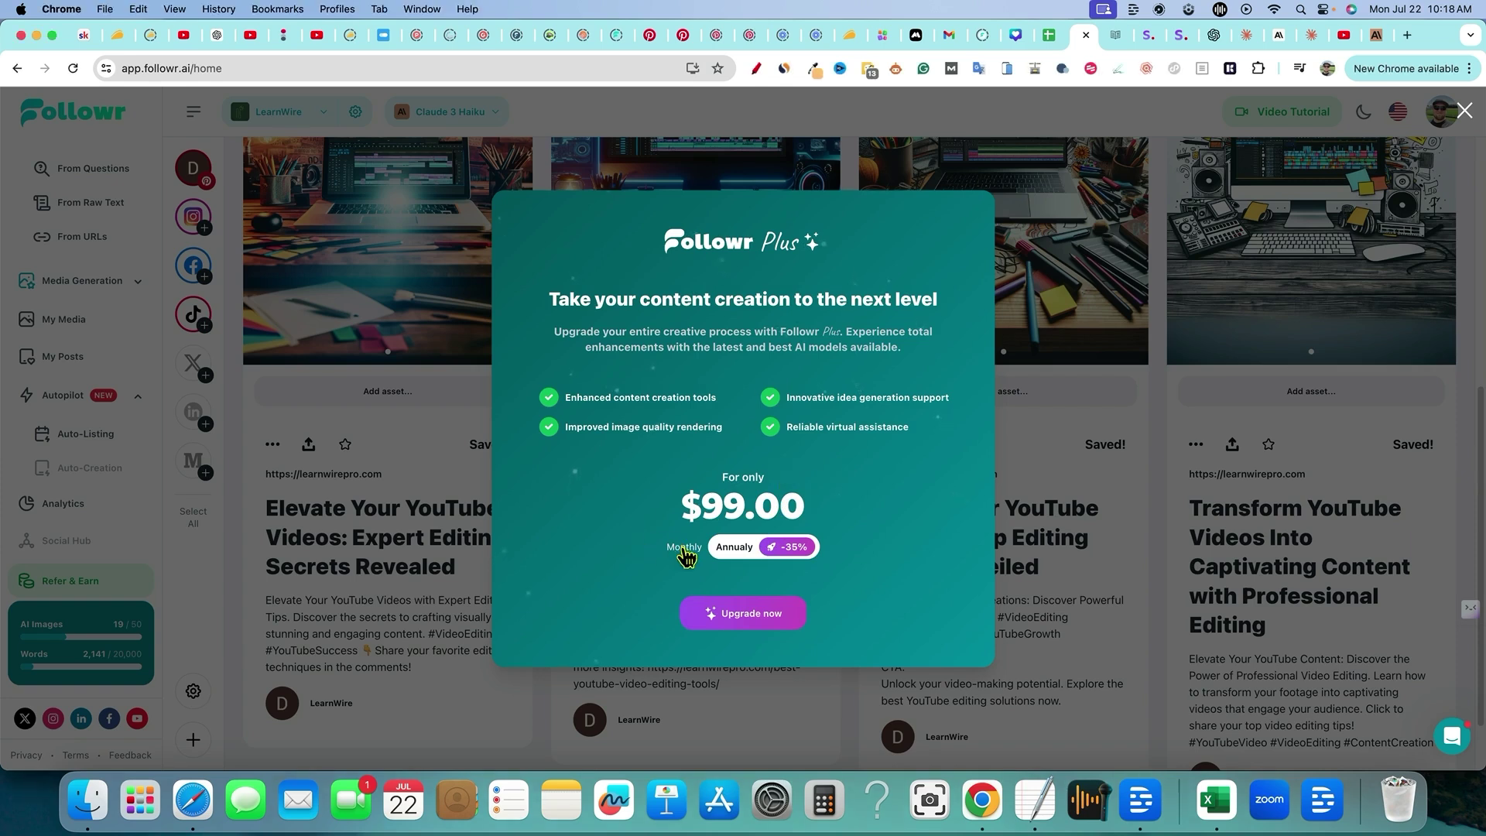
{"action": "left_click", "coordinate": [683, 550]}
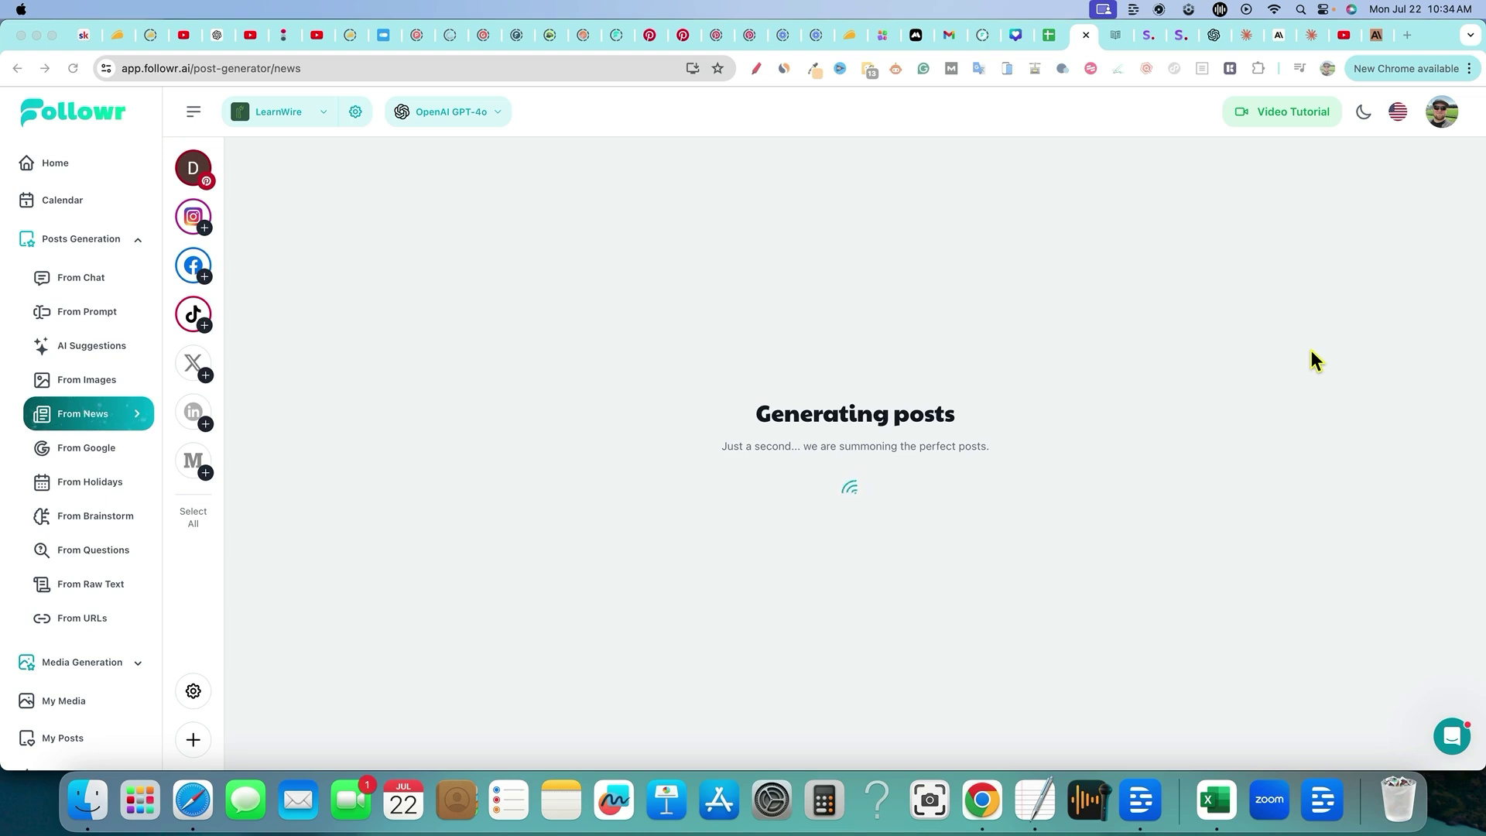
- Check the AI model list and scroll through the generated news post
{"action": "left_click", "coordinate": [502, 116]}
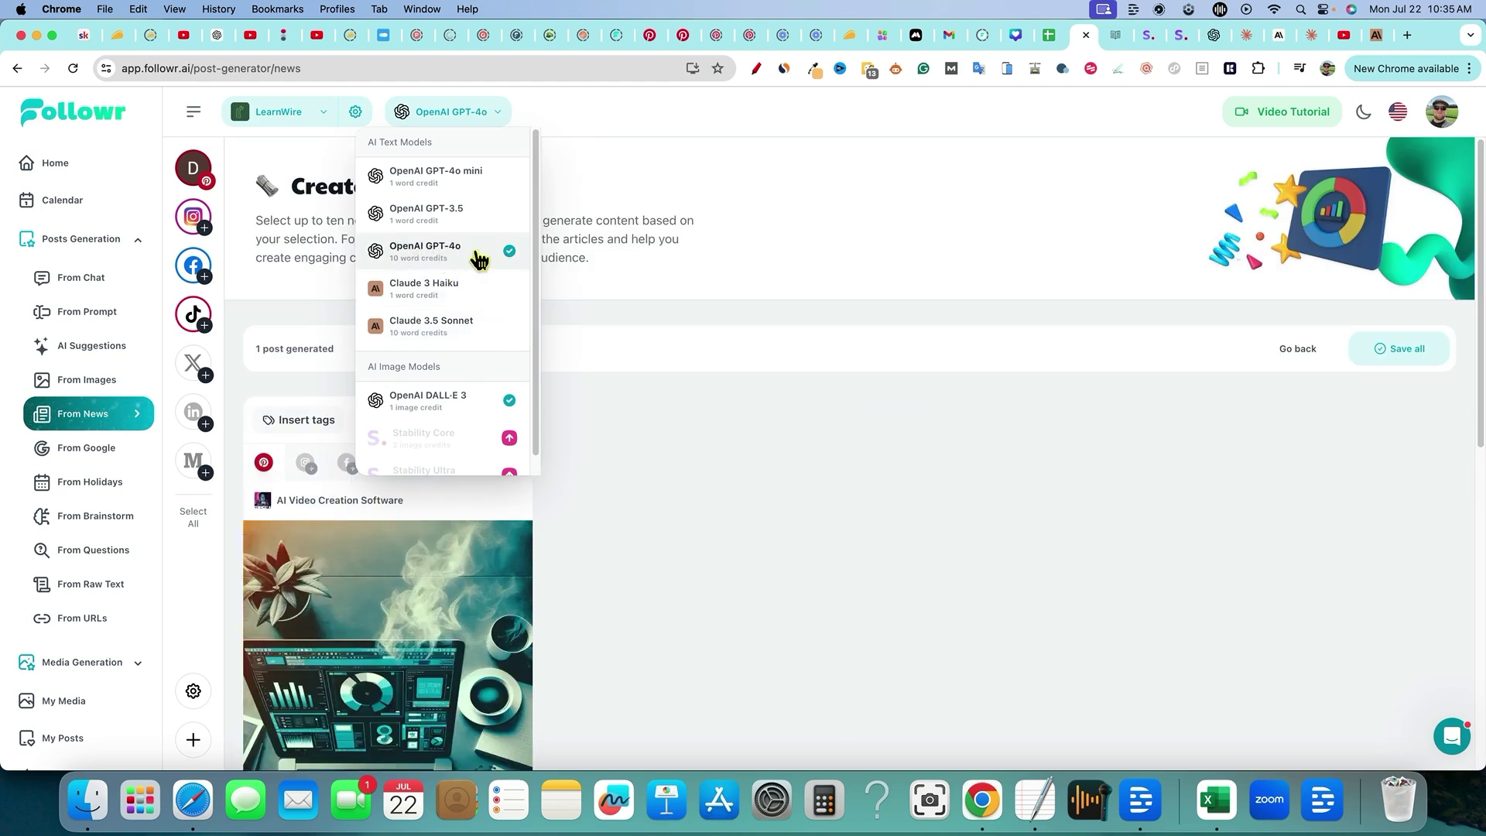
{"action": "left_click", "coordinate": [639, 156]}
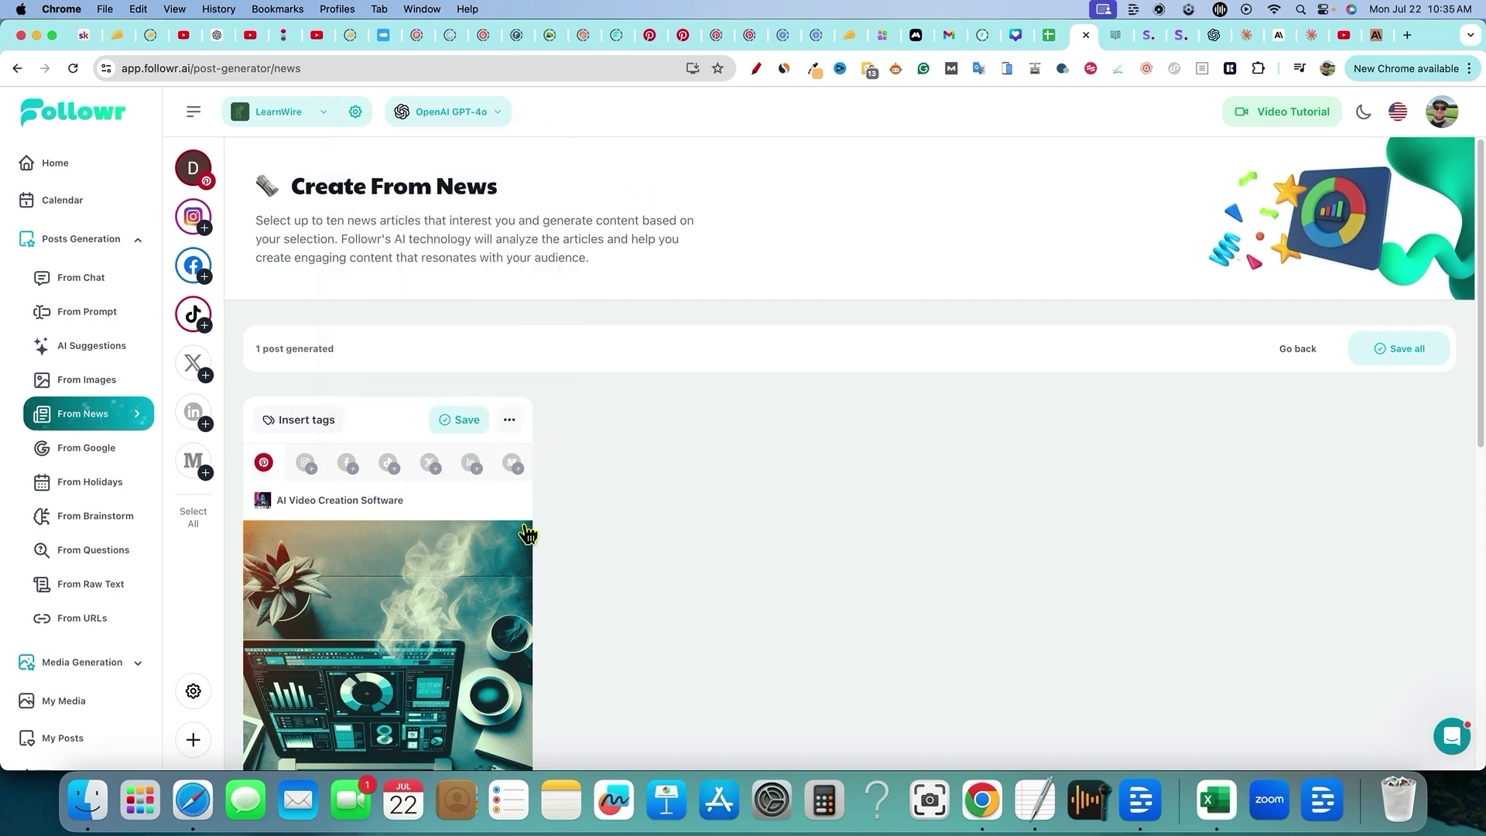
{"action": "scroll", "coordinate": [520, 507], "scroll_direction": "down", "scroll_amount": 3}
{"action": "scroll", "coordinate": [432, 540], "scroll_direction": "down", "scroll_amount": 5}
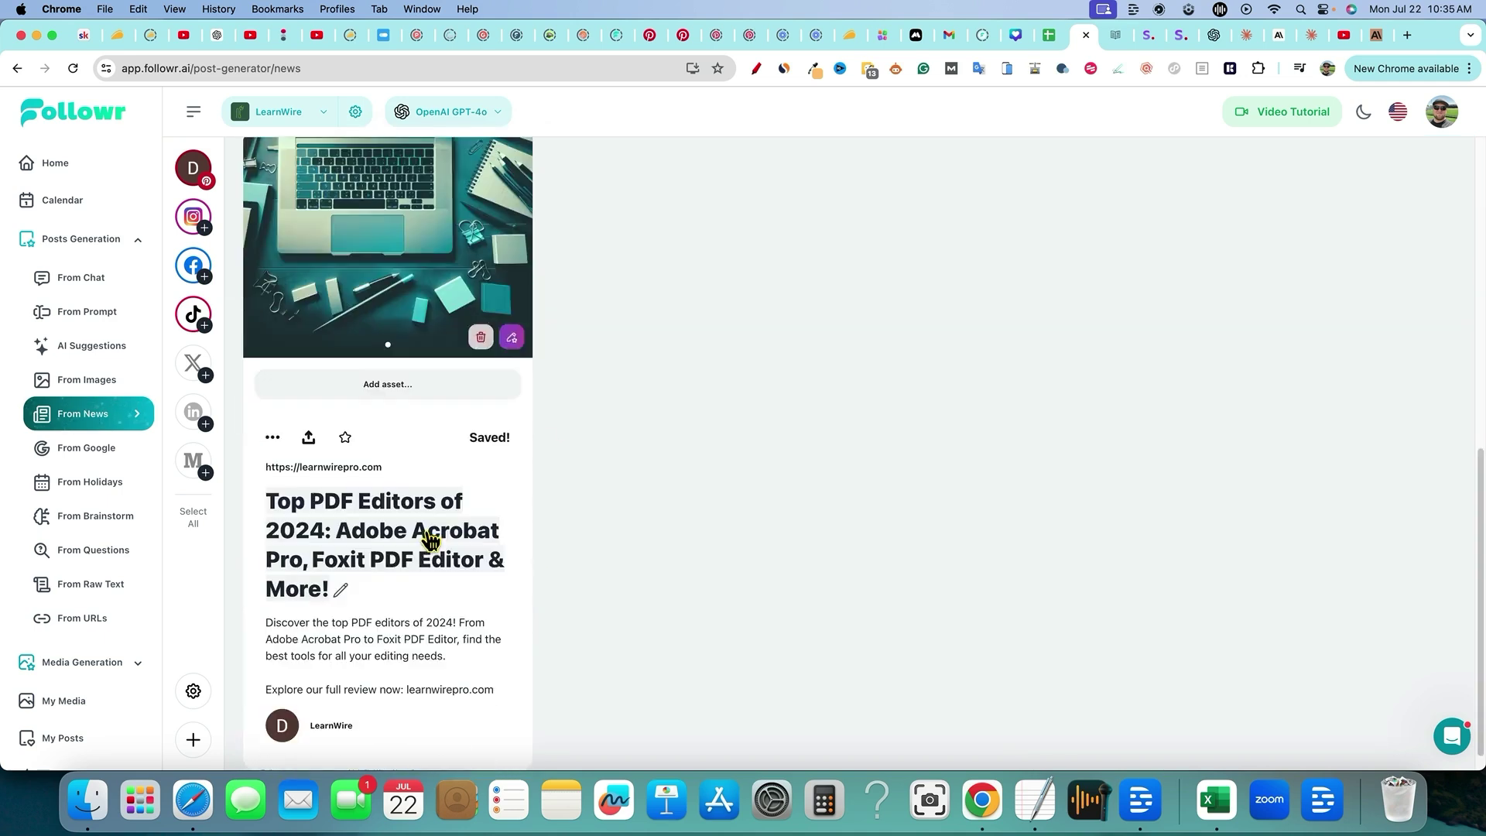
{"action": "scroll", "coordinate": [422, 604], "scroll_direction": "up", "scroll_amount": 4}
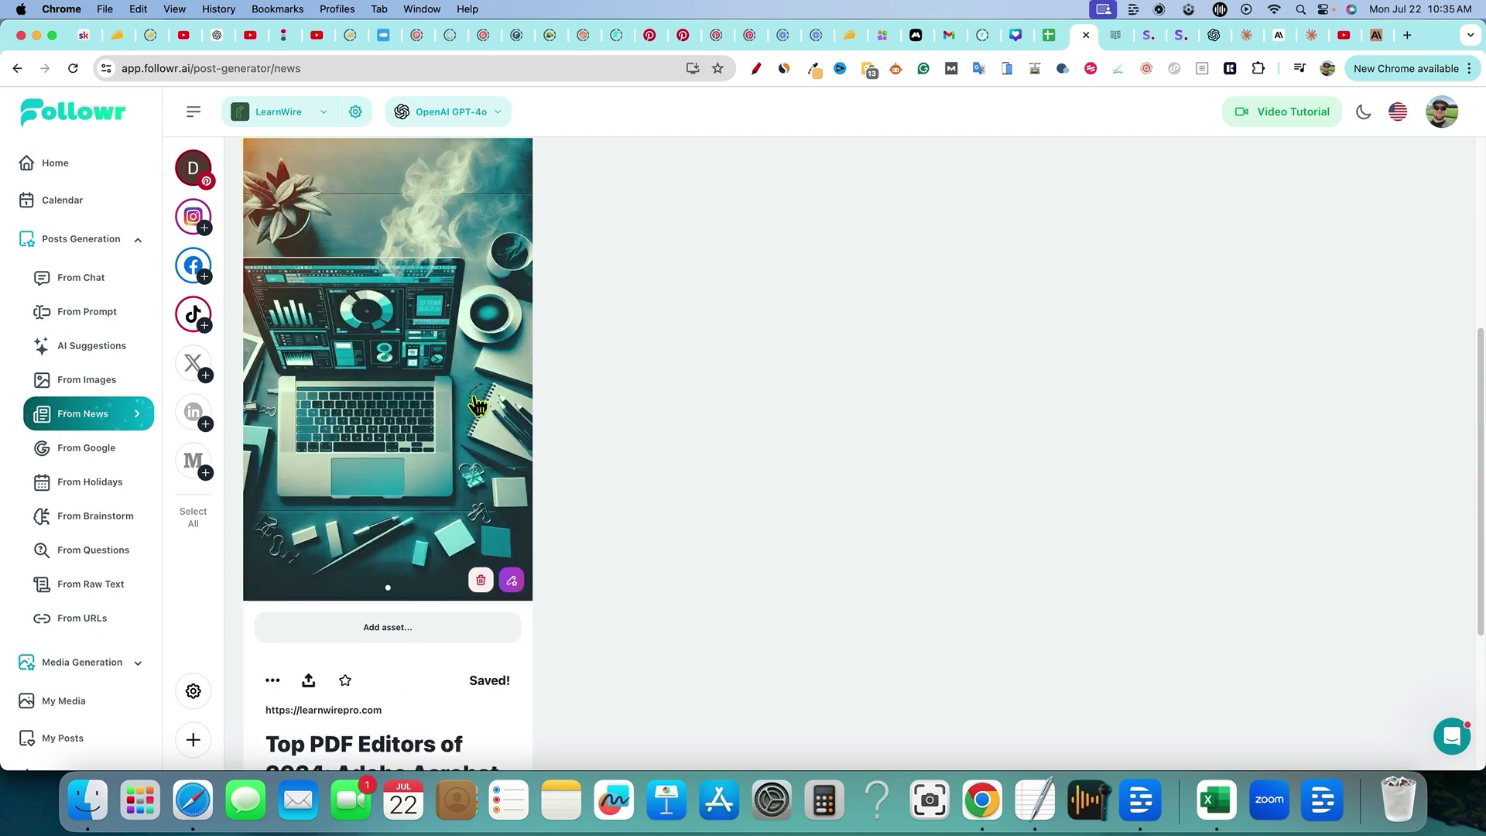
{"action": "scroll", "coordinate": [73, 630], "scroll_direction": "down", "scroll_amount": 4}
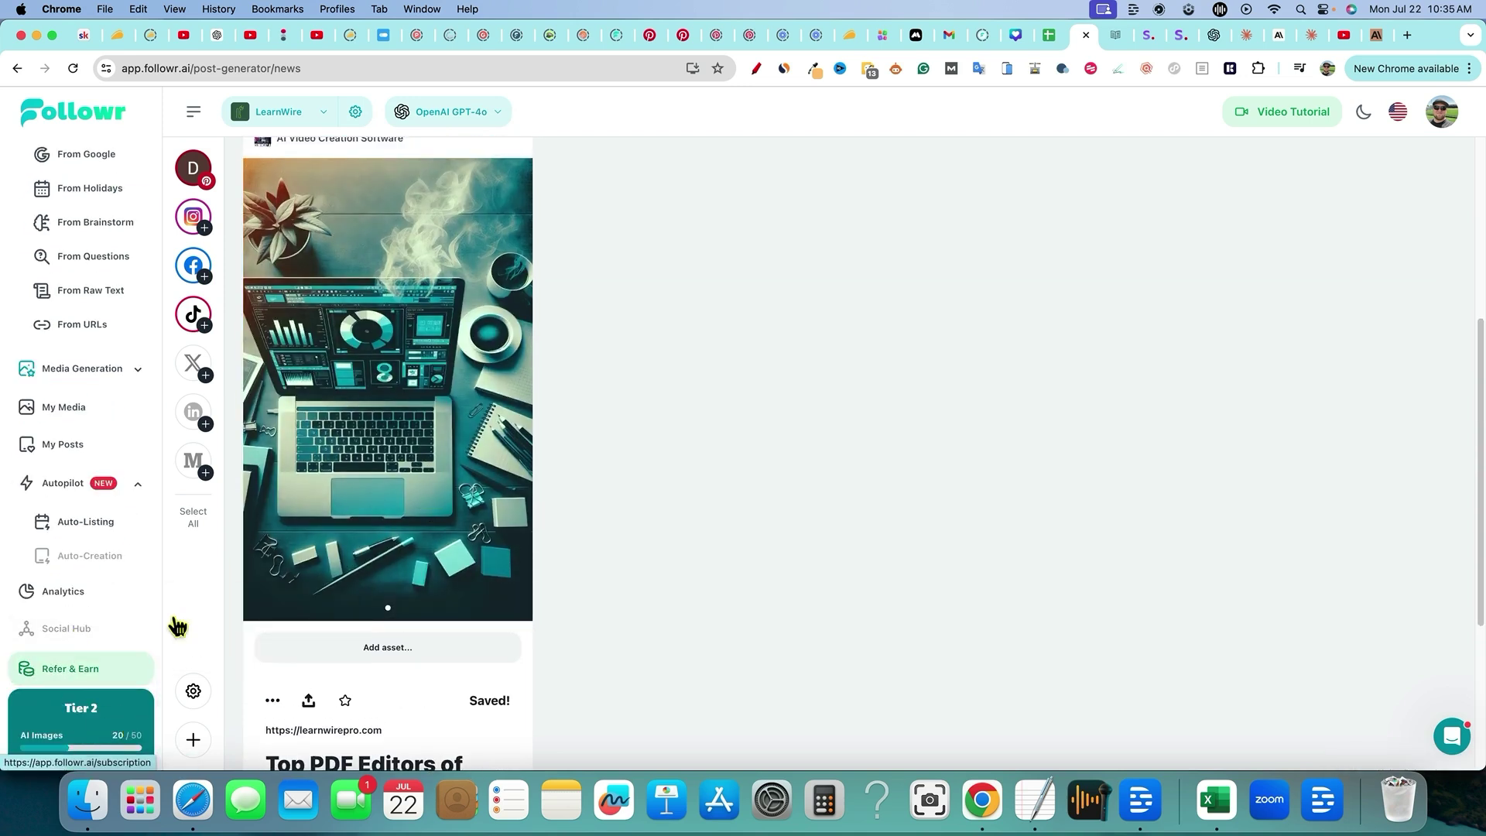
{"action": "scroll", "coordinate": [372, 503], "scroll_direction": "up", "scroll_amount": 5}
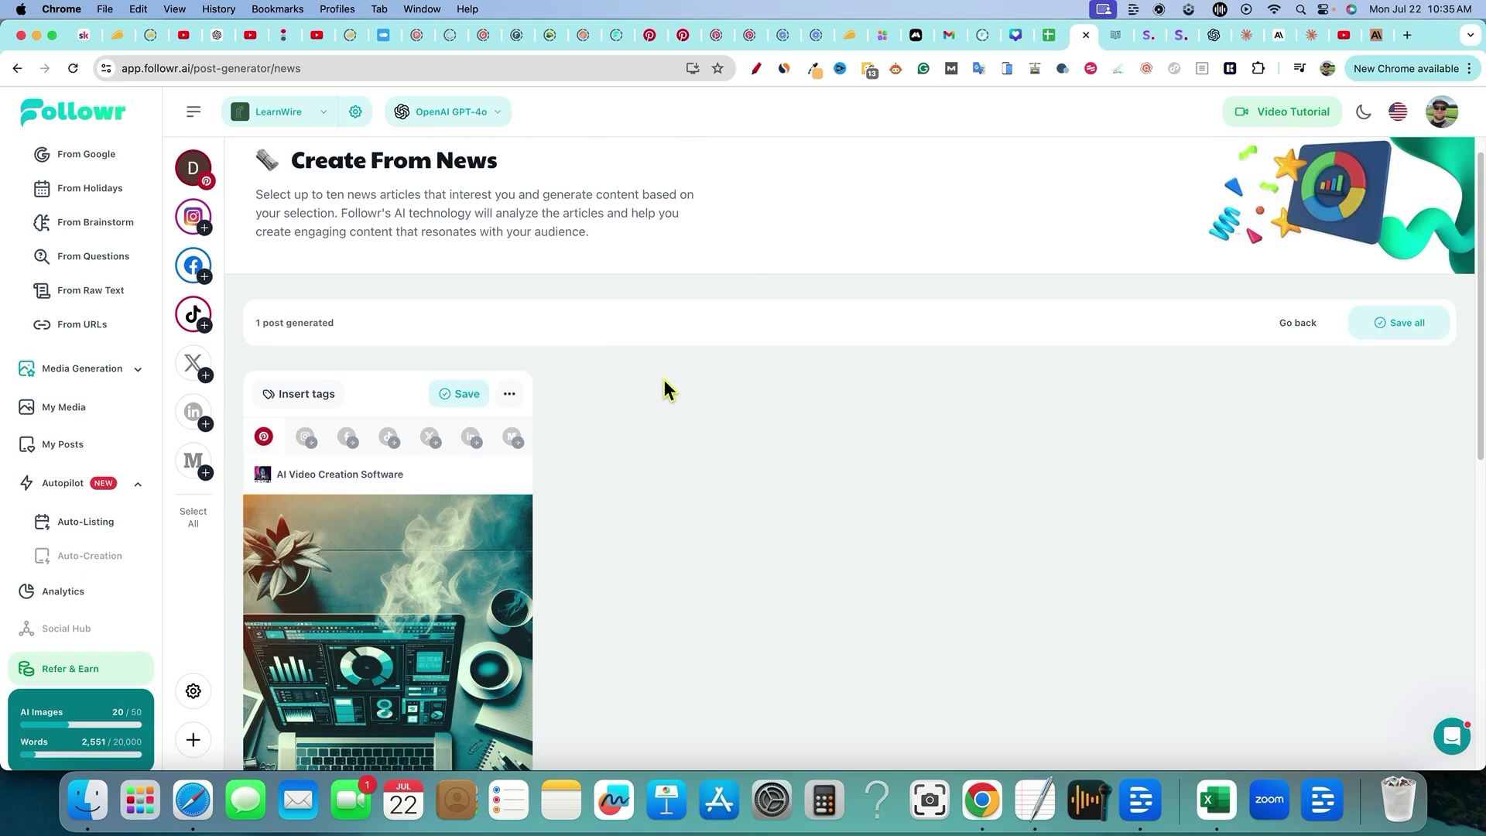
{"action": "scroll", "coordinate": [642, 395], "scroll_direction": "down", "scroll_amount": 1}
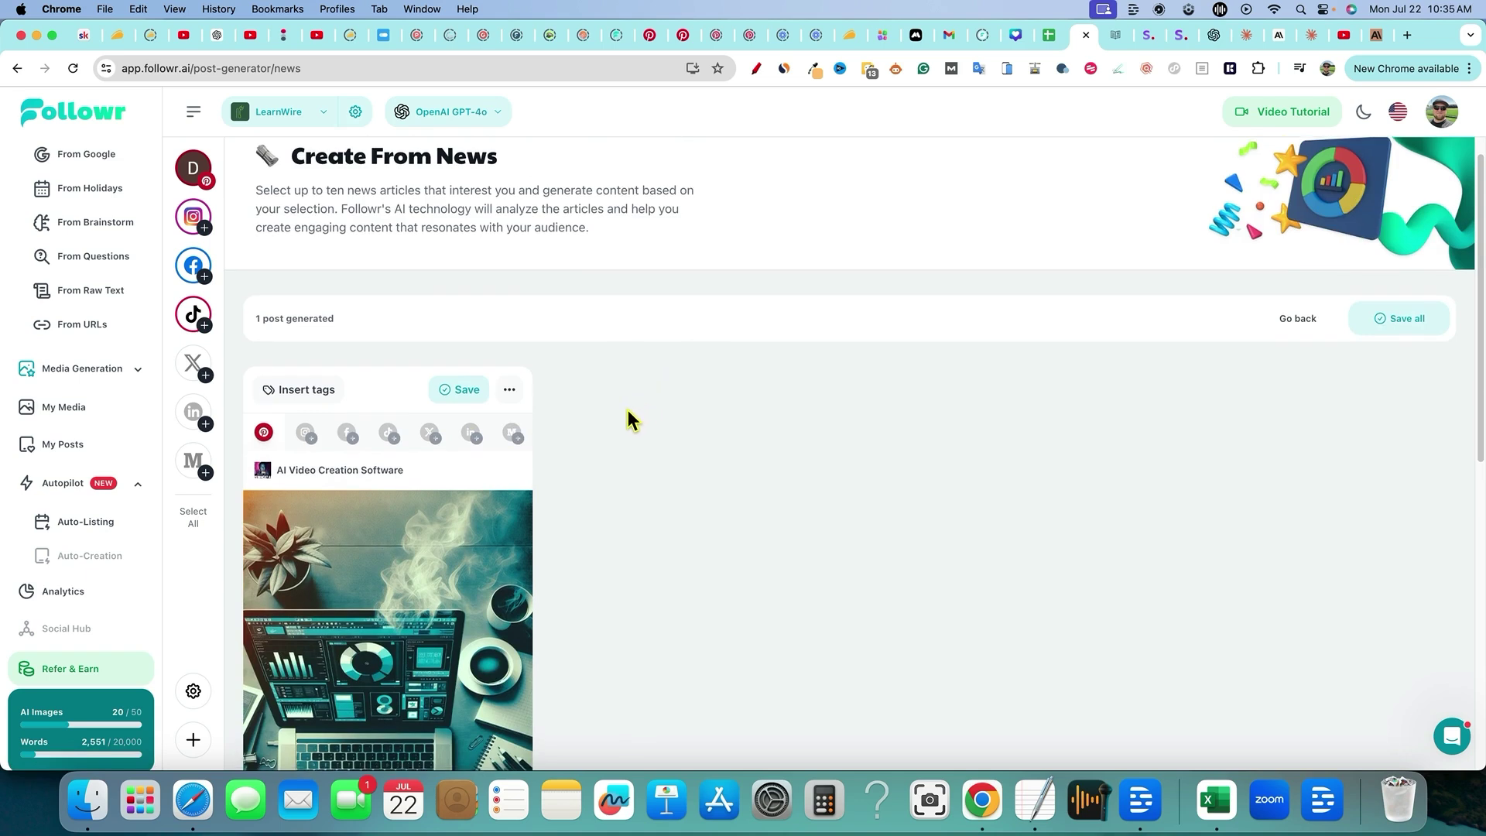
- Assign the generated news post to 'my board' and save it
{"action": "left_click", "coordinate": [388, 477]}
{"action": "left_click", "coordinate": [309, 573]}
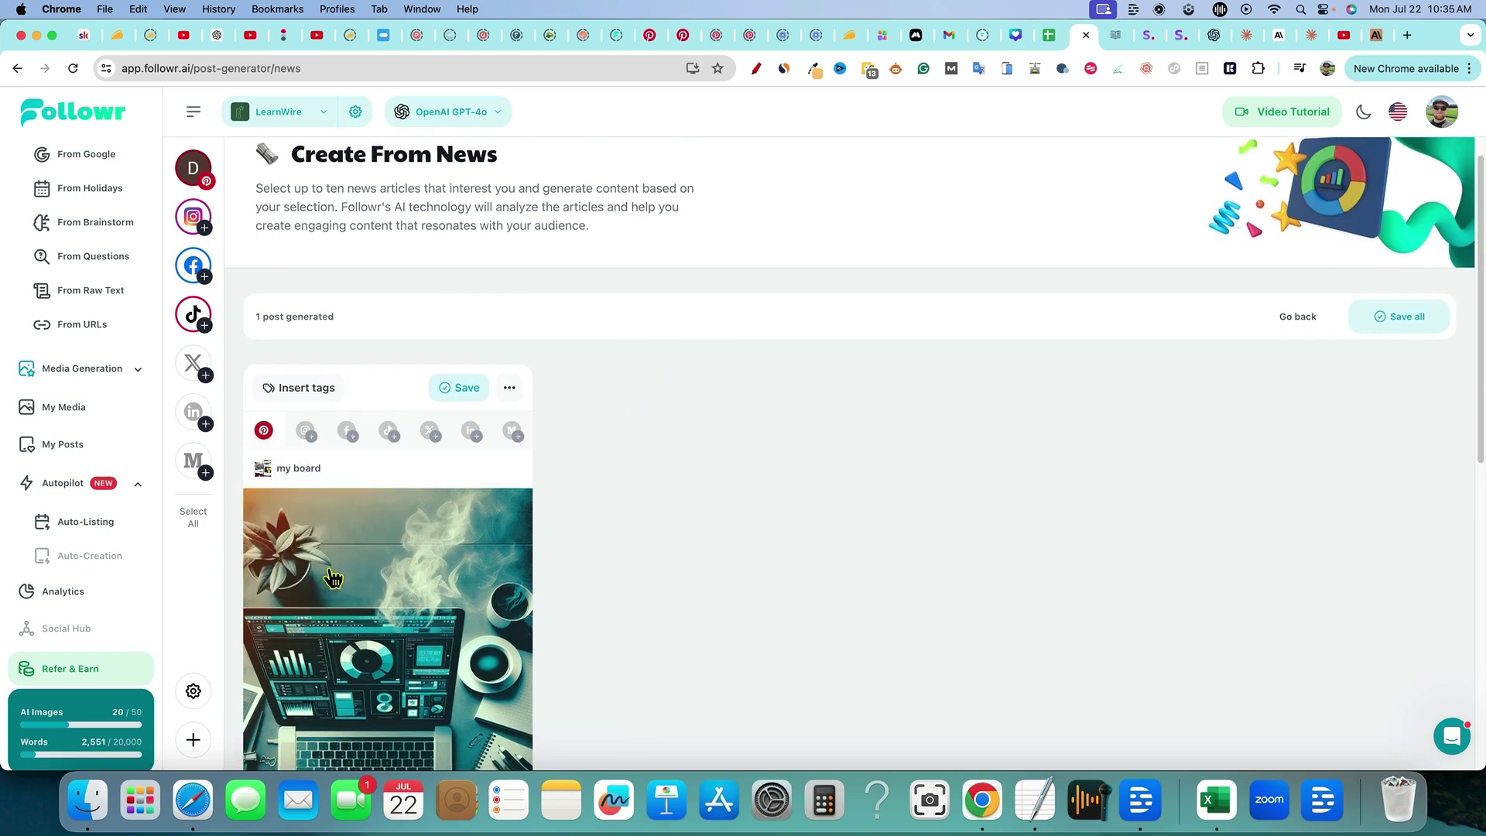
{"action": "left_click", "coordinate": [467, 388]}
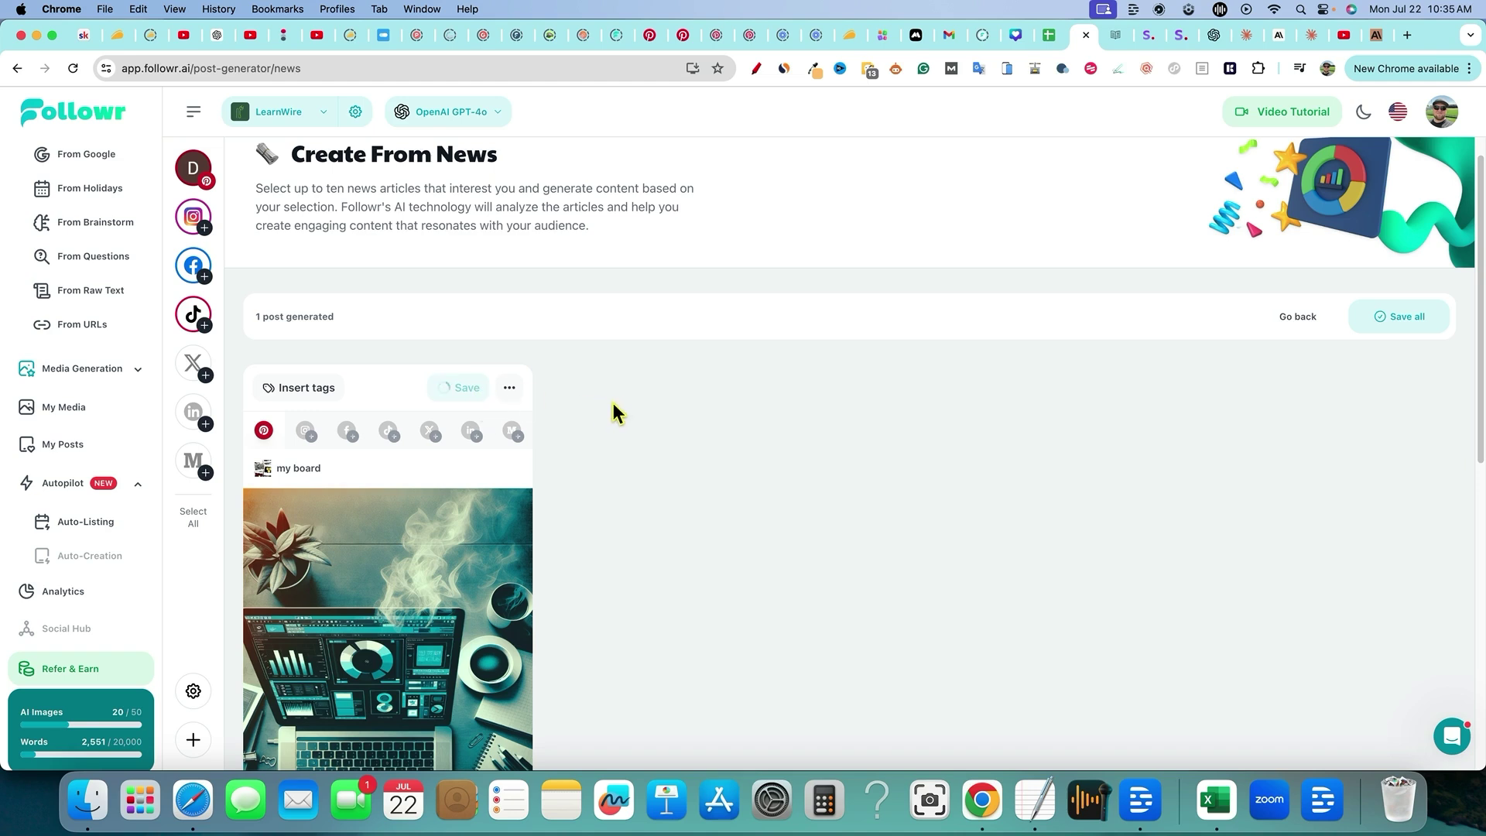
{"action": "left_click", "coordinate": [355, 112]}
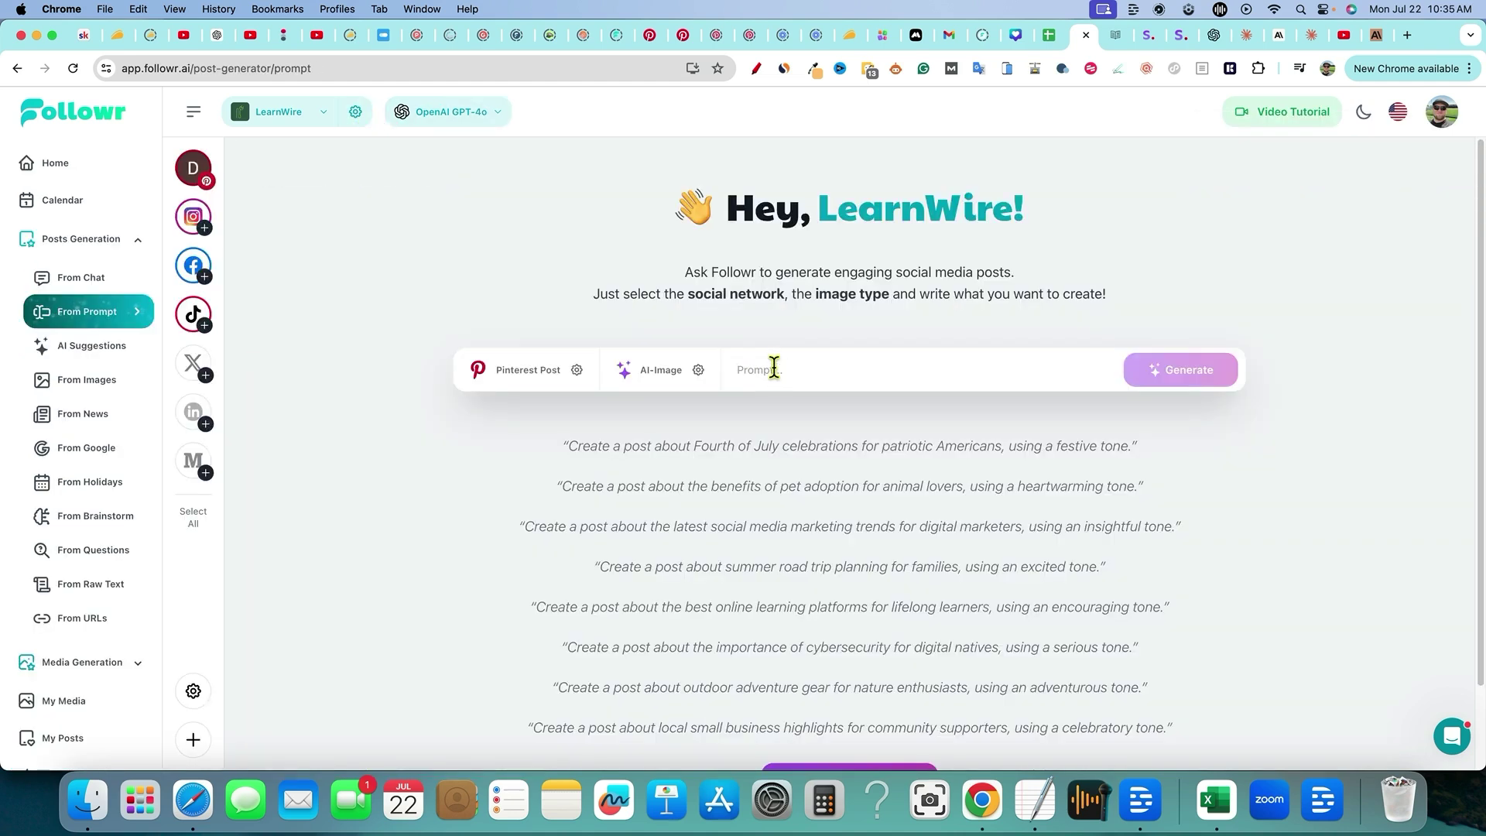
- Paste the YouTube video editing 2024 prompt and generate 4 posts from it
{"action": "type", "text": "create a post about youtube video editing in 2024"}
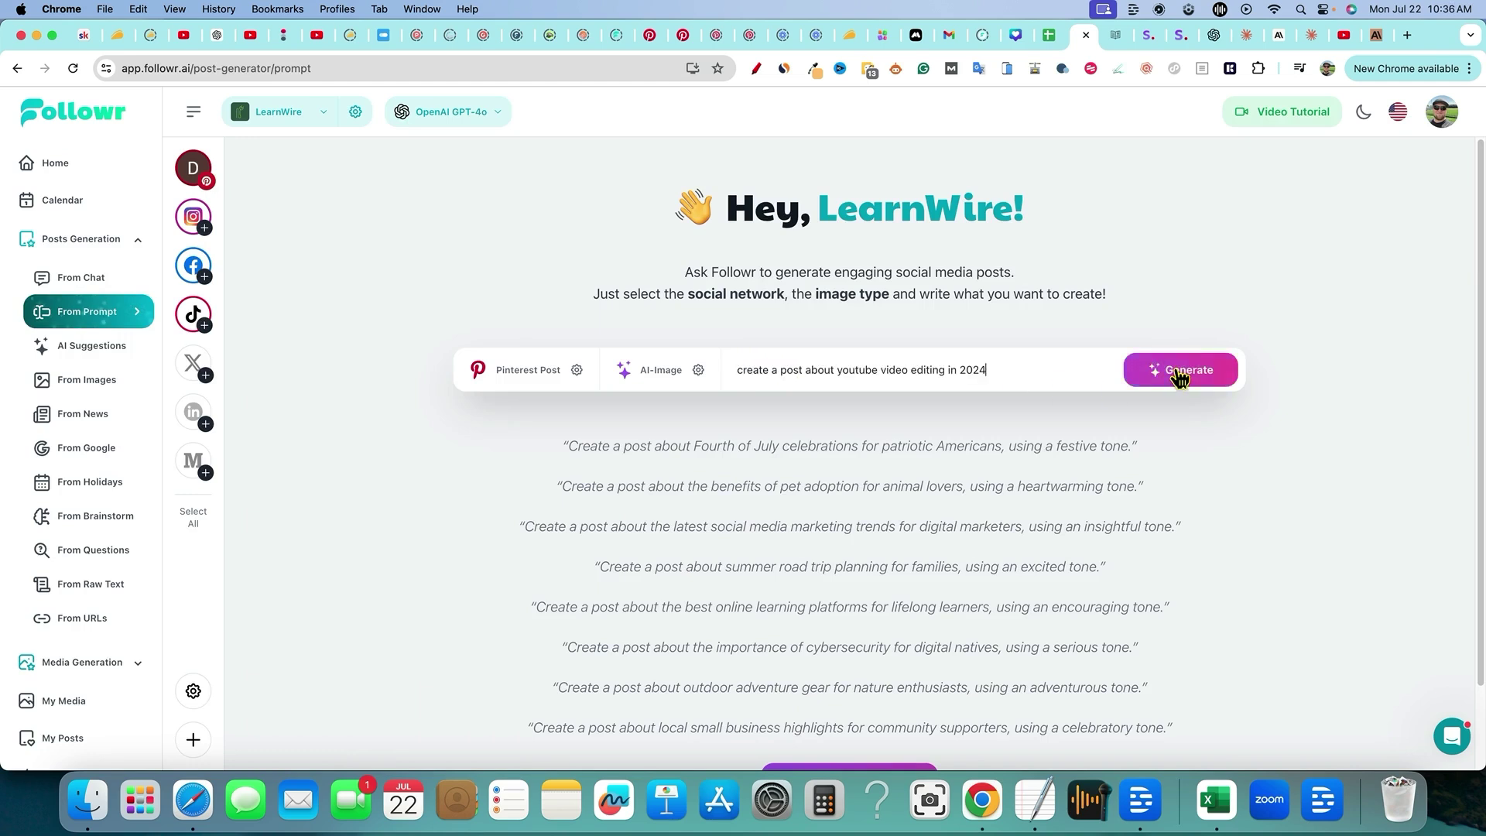
{"action": "left_click", "coordinate": [1177, 371]}
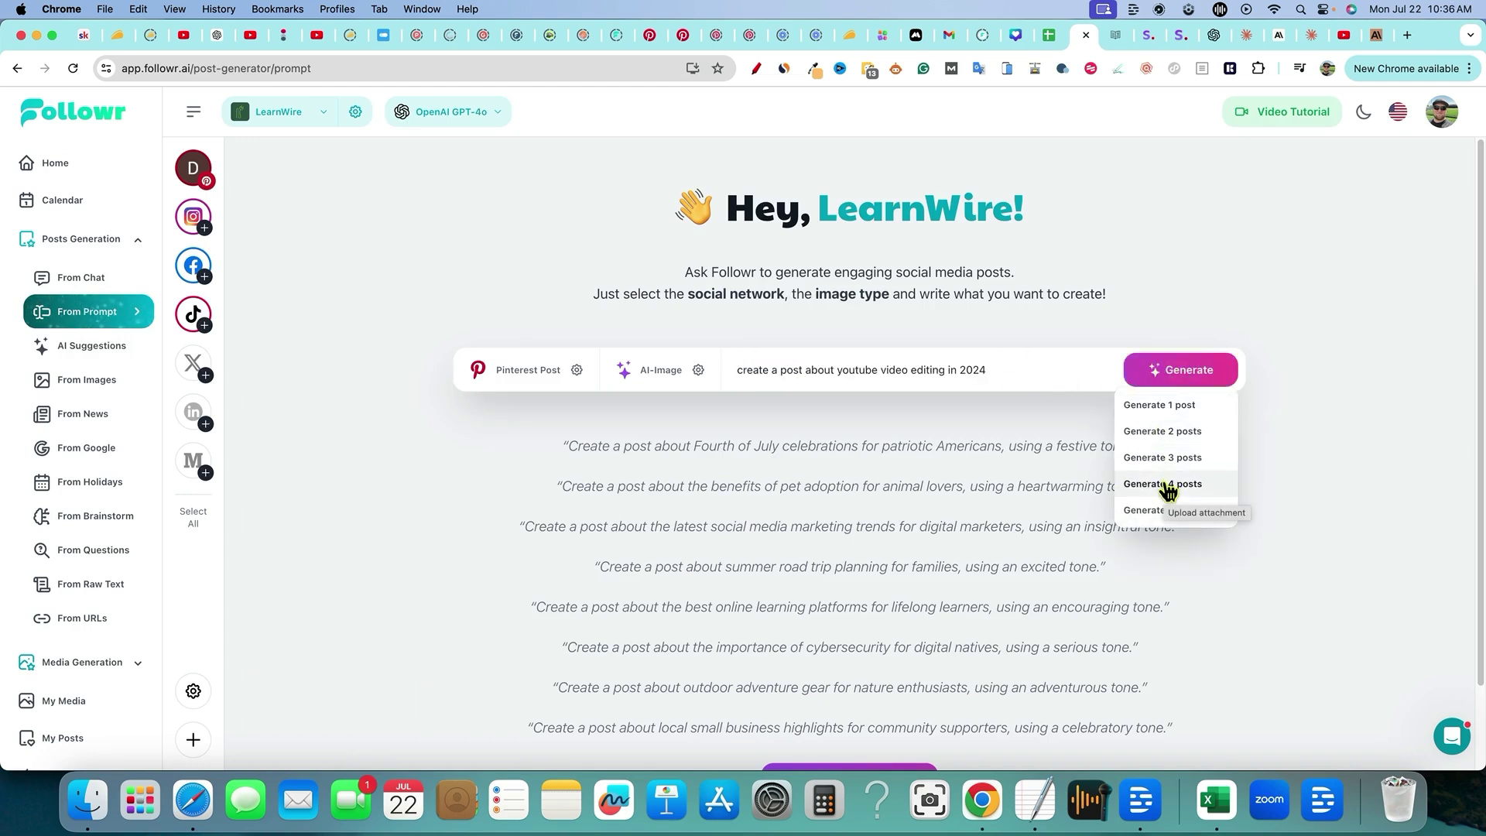
{"action": "scroll", "coordinate": [62, 689], "scroll_direction": "down", "scroll_amount": 5}
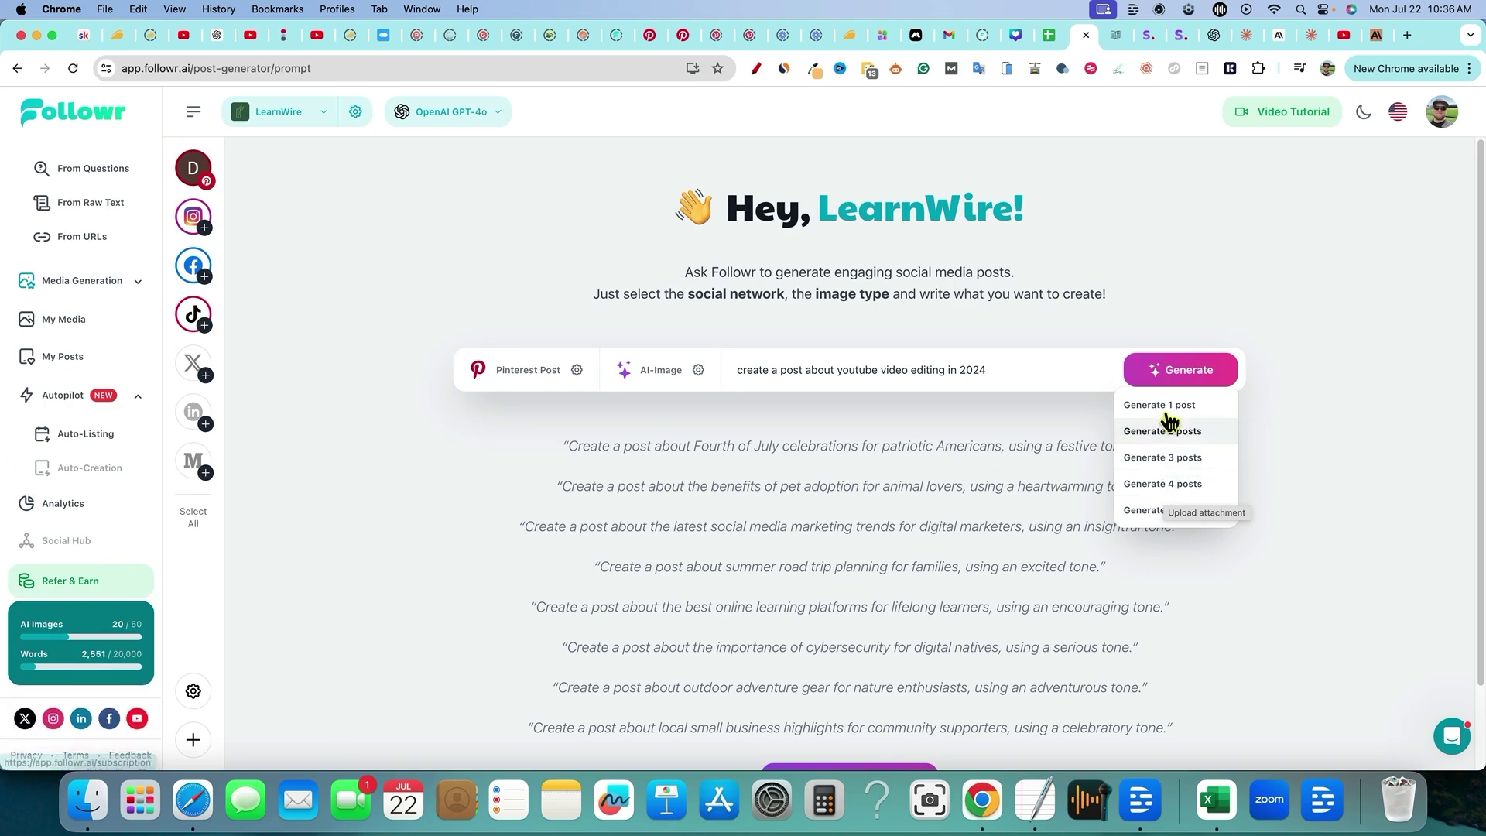
{"action": "left_click", "coordinate": [1184, 484]}
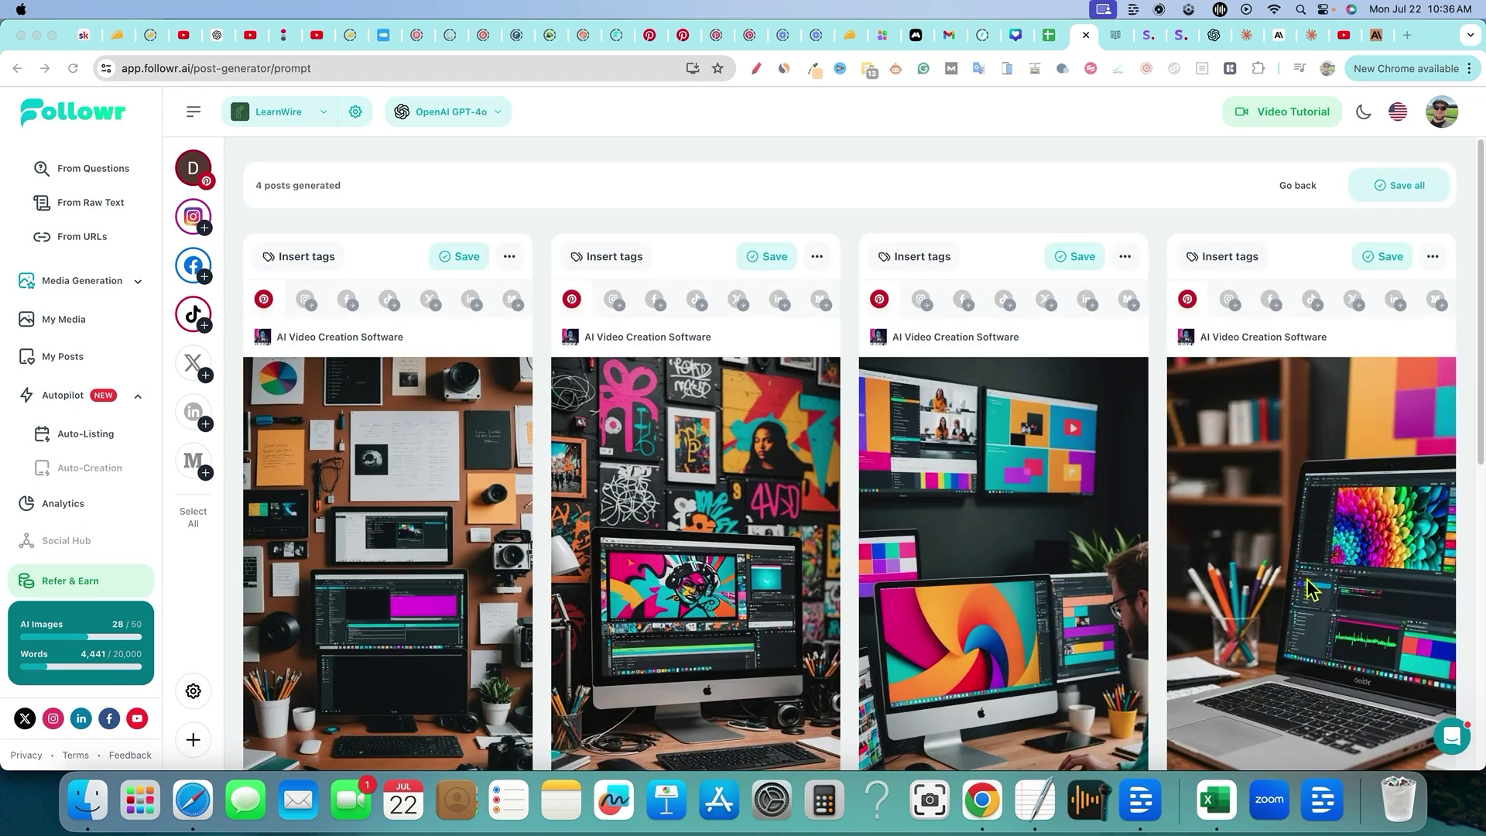
- Confirm Stability Core is ticked as the image model, then save the fourth generated post
{"action": "scroll", "coordinate": [867, 520], "scroll_direction": "down", "scroll_amount": 10}
{"action": "scroll", "coordinate": [865, 513], "scroll_direction": "up", "scroll_amount": 9}
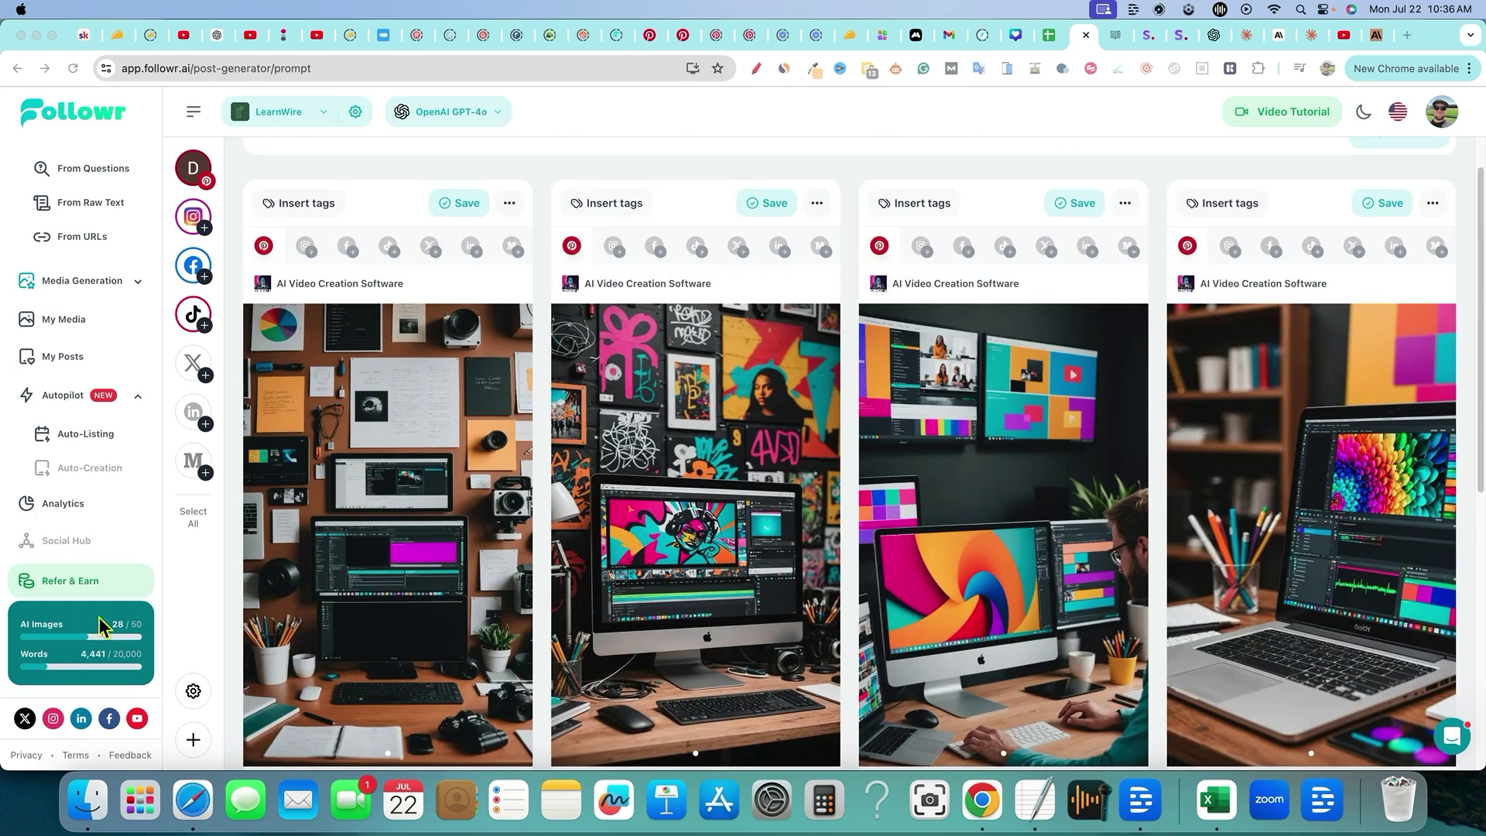
{"action": "left_click", "coordinate": [499, 116]}
{"action": "left_click", "coordinate": [499, 116]}
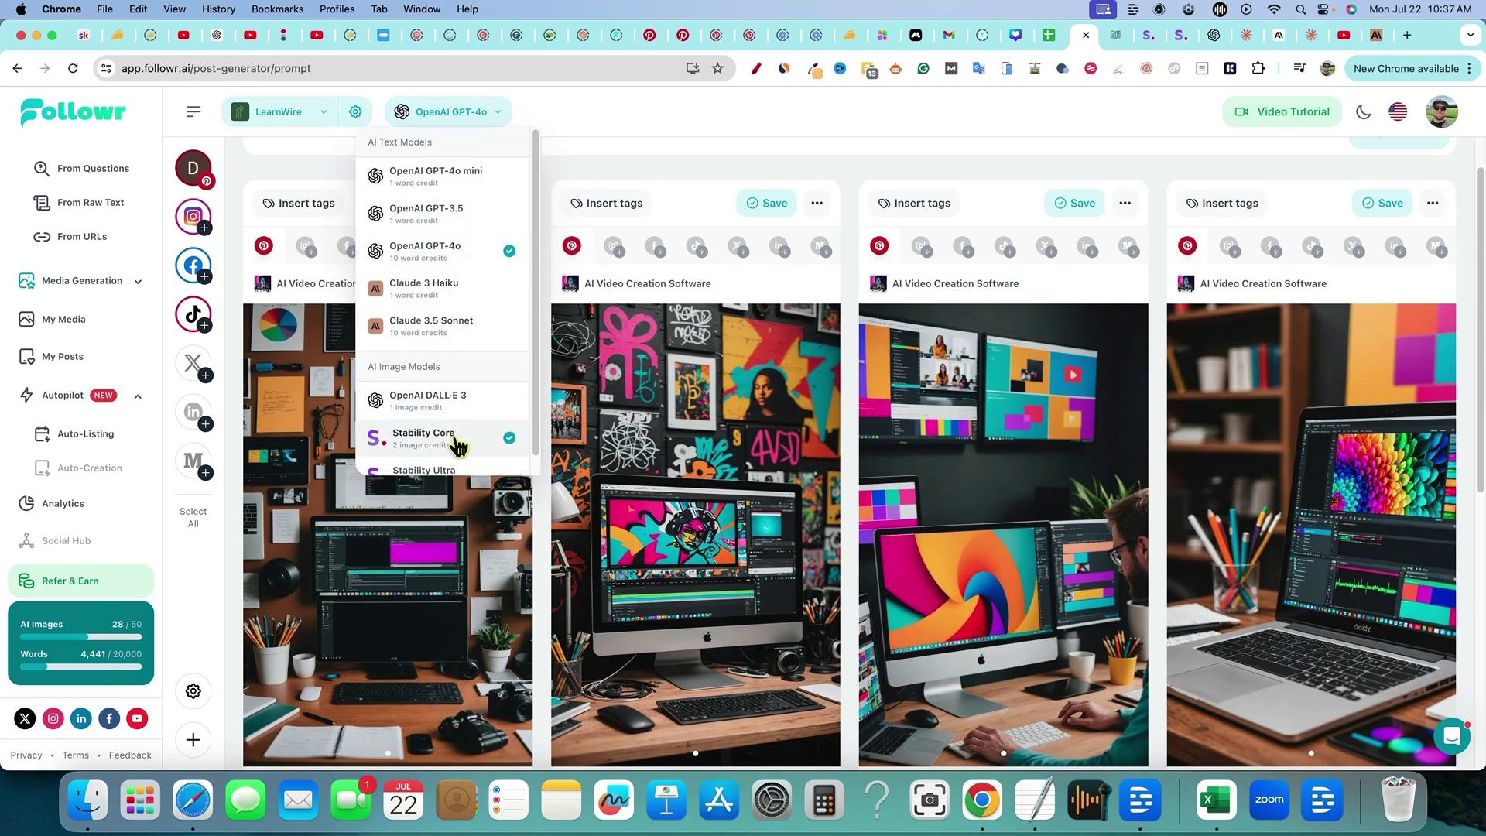
{"action": "scroll", "coordinate": [457, 445], "scroll_direction": "down", "scroll_amount": 1}
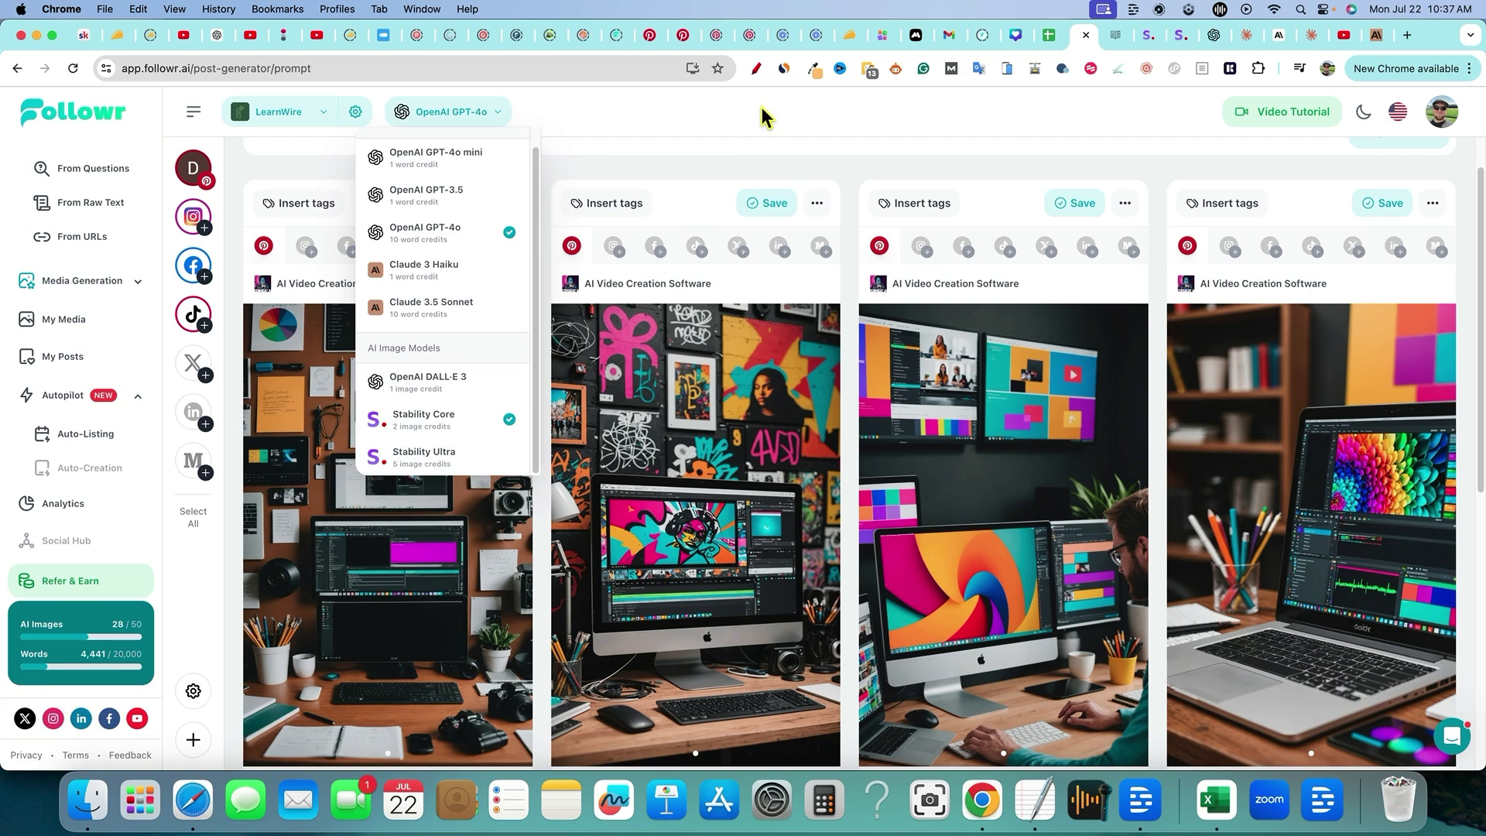
{"action": "left_click", "coordinate": [874, 136]}
{"action": "scroll", "coordinate": [1378, 232], "scroll_direction": "up", "scroll_amount": 1}
{"action": "left_click", "coordinate": [1382, 227]}
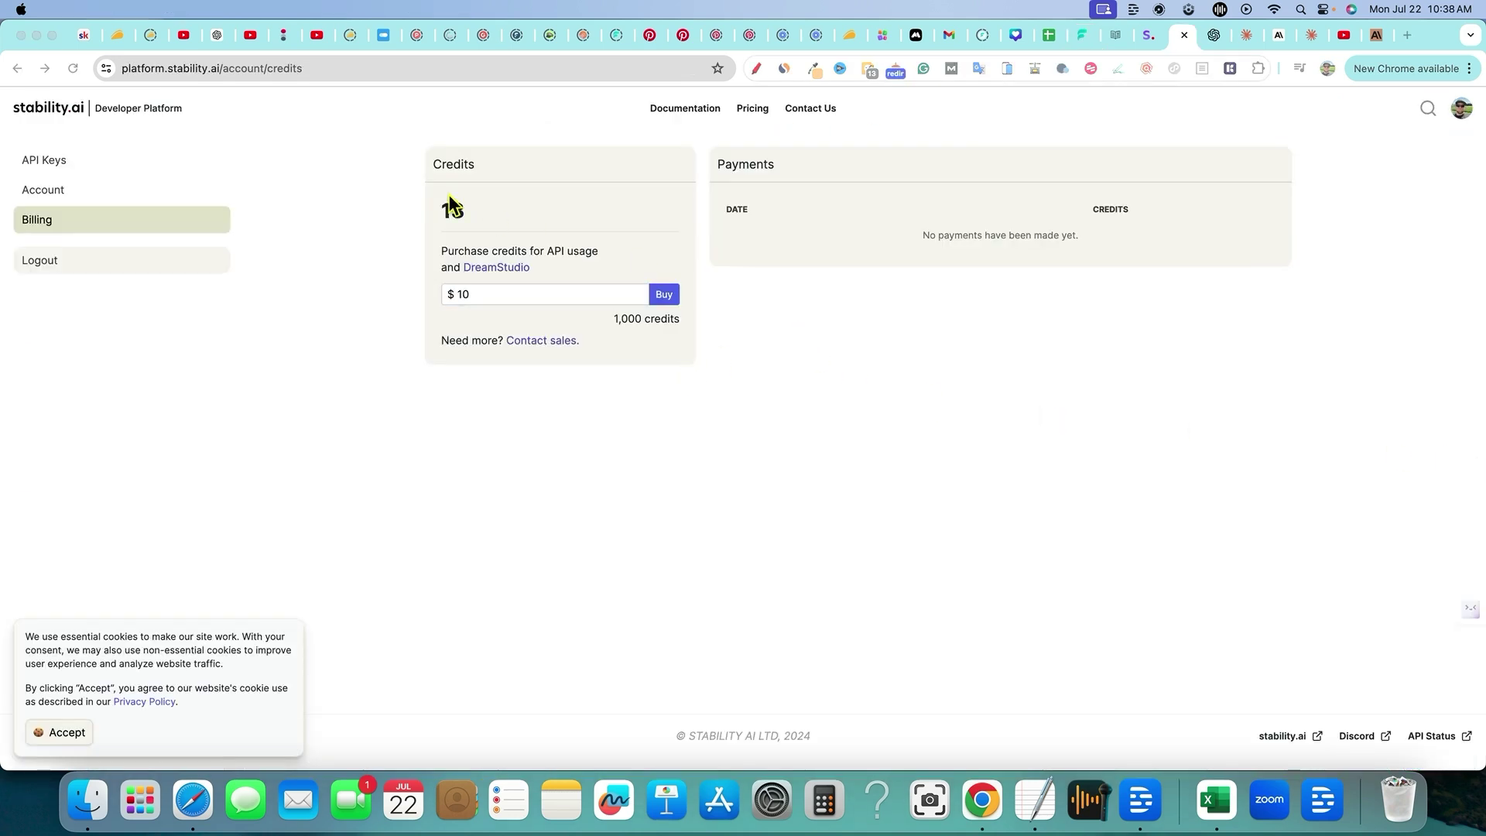
{"action": "left_click", "coordinate": [439, 209]}
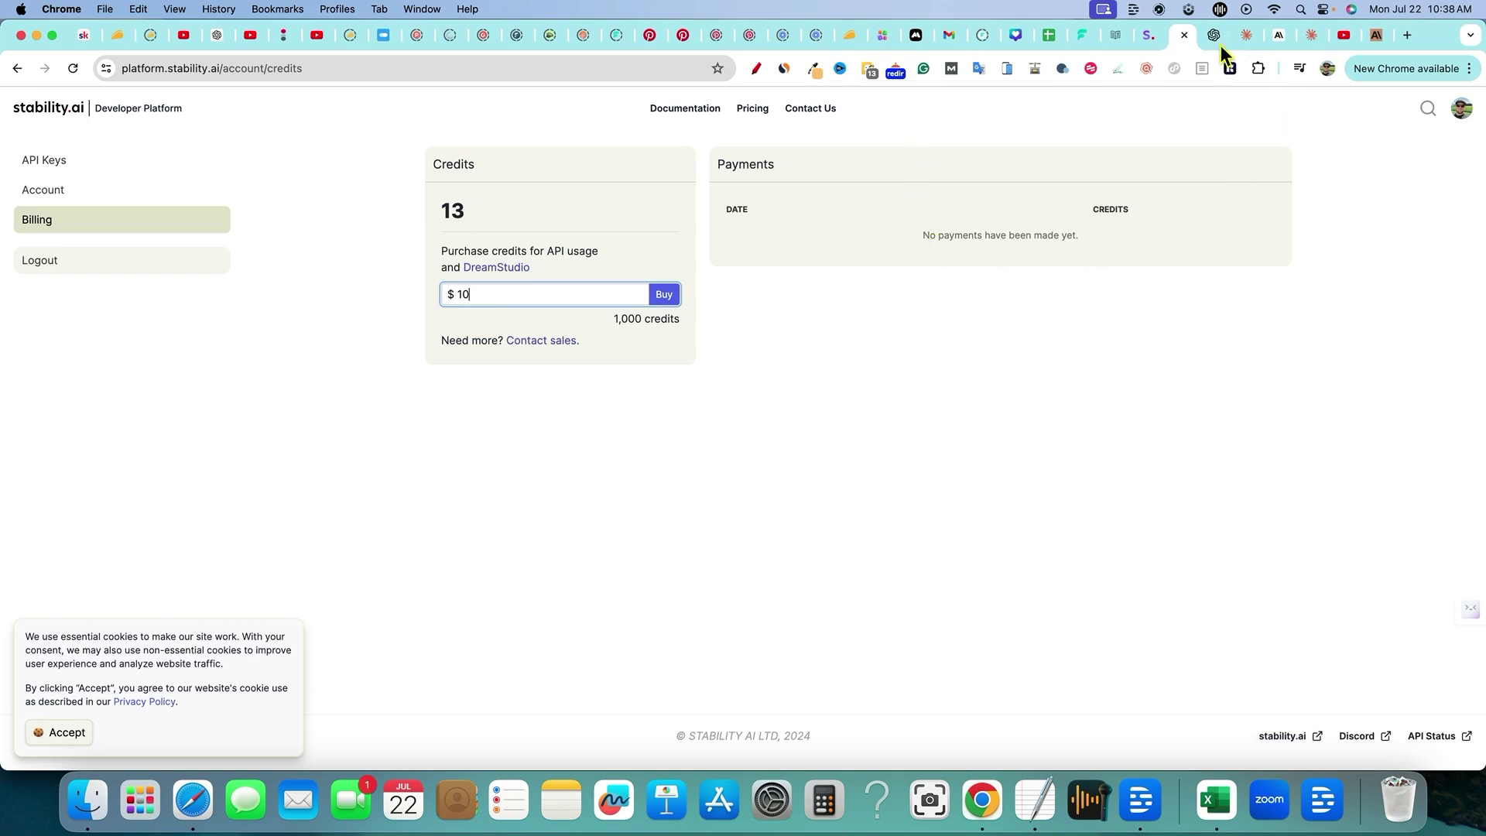
{"action": "left_click", "coordinate": [1082, 35]}
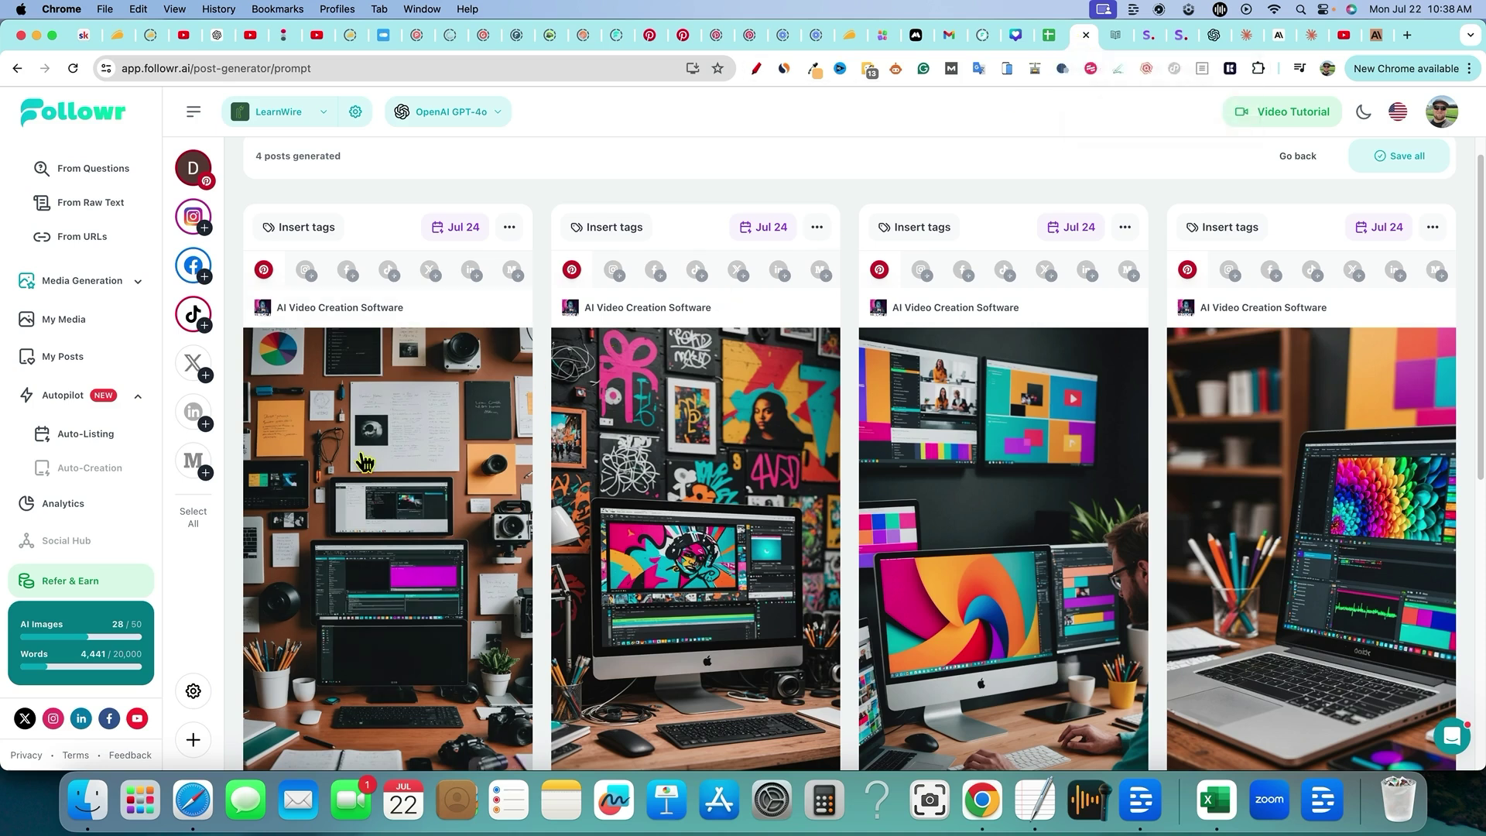
- Scroll through the four Jul 24 'AI Video Creation Software' posts in the generator
{"action": "scroll", "coordinate": [418, 488], "scroll_direction": "down", "scroll_amount": 1}
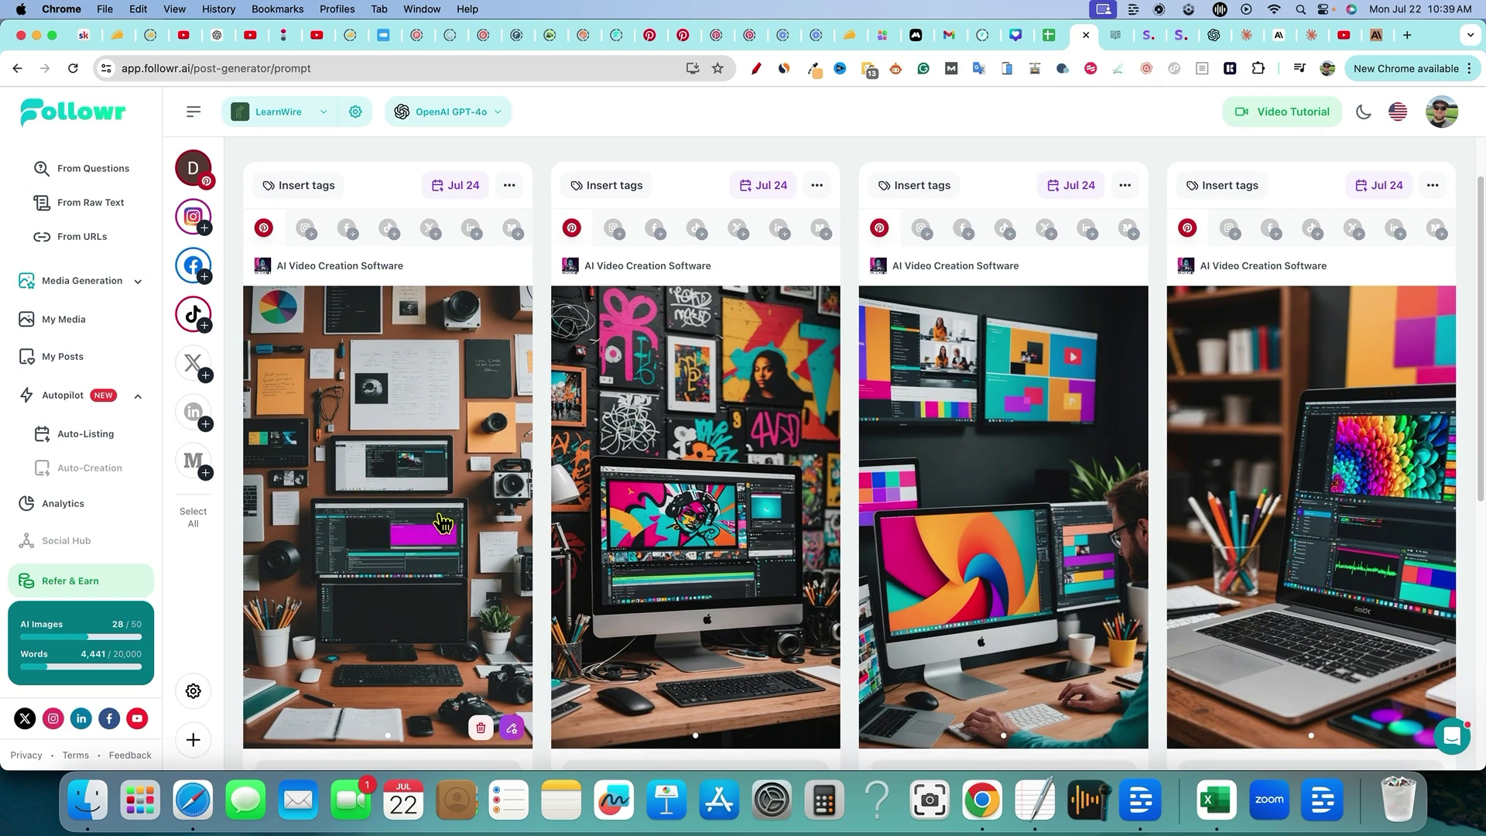
{"action": "mouse_move", "coordinate": [94, 660]}
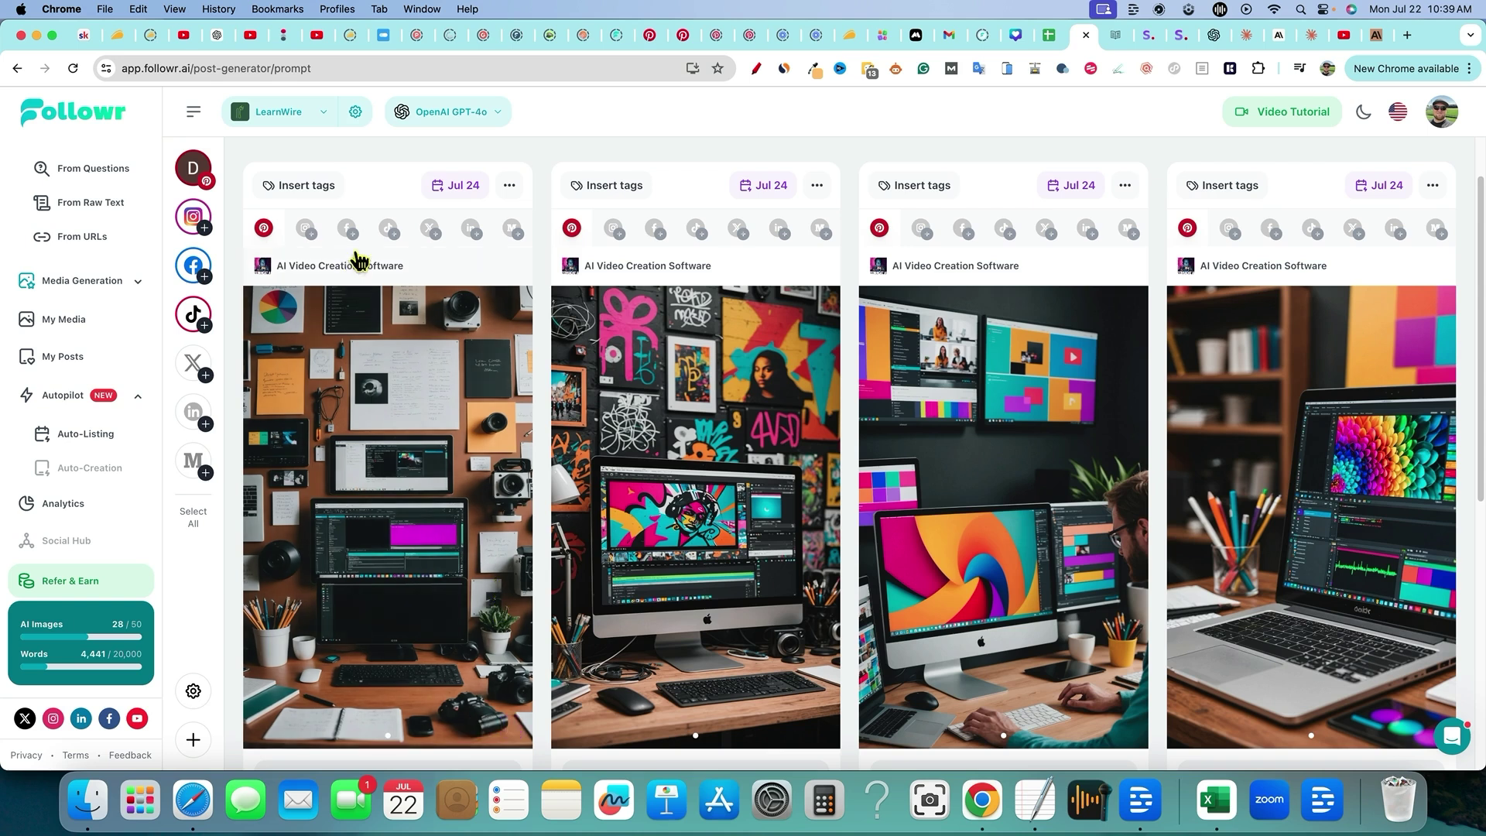
{"action": "left_click", "coordinate": [495, 123]}
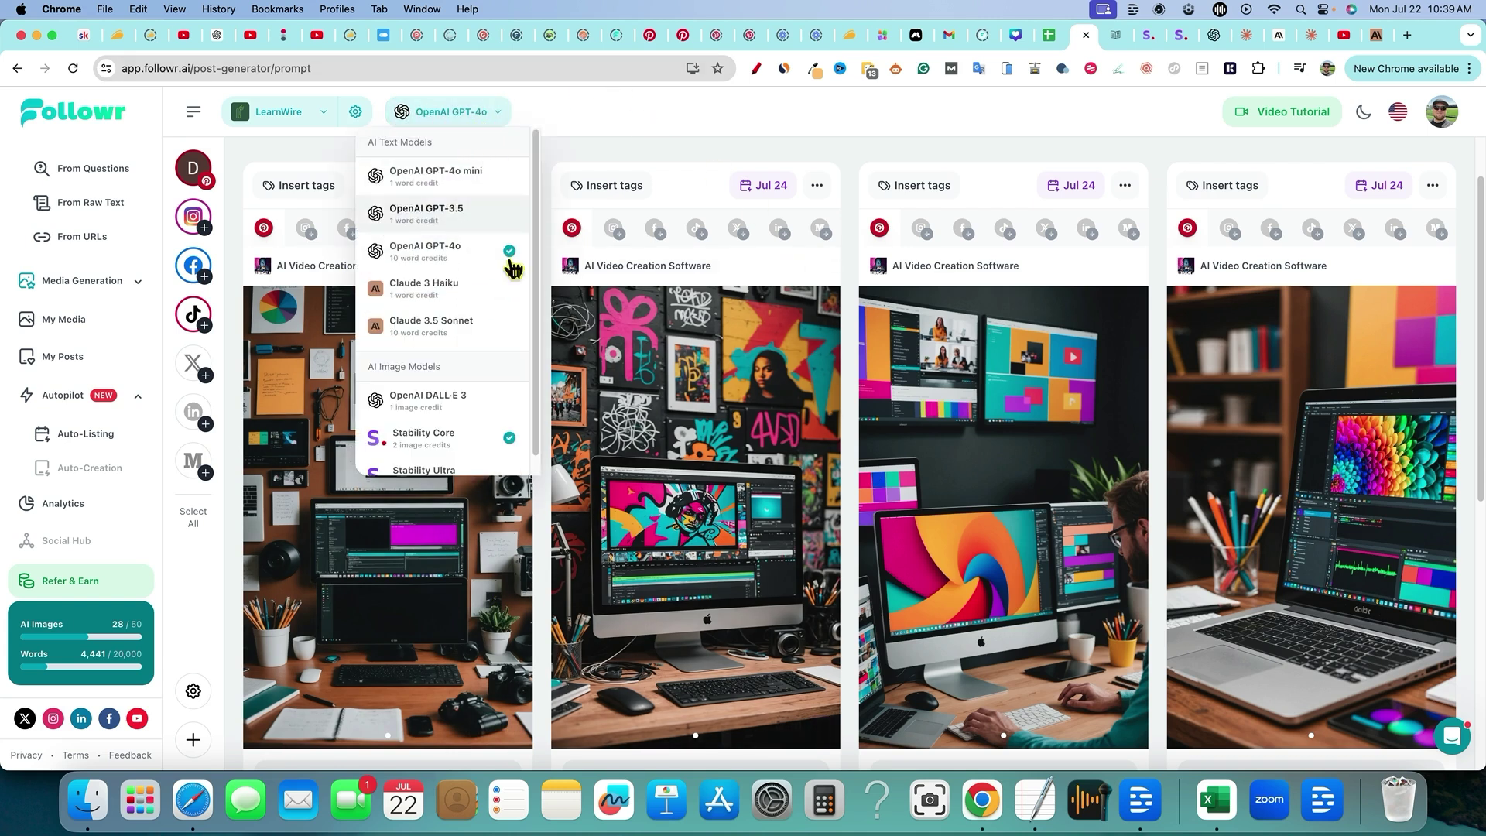
{"action": "scroll", "coordinate": [437, 372], "scroll_direction": "down", "scroll_amount": 1}
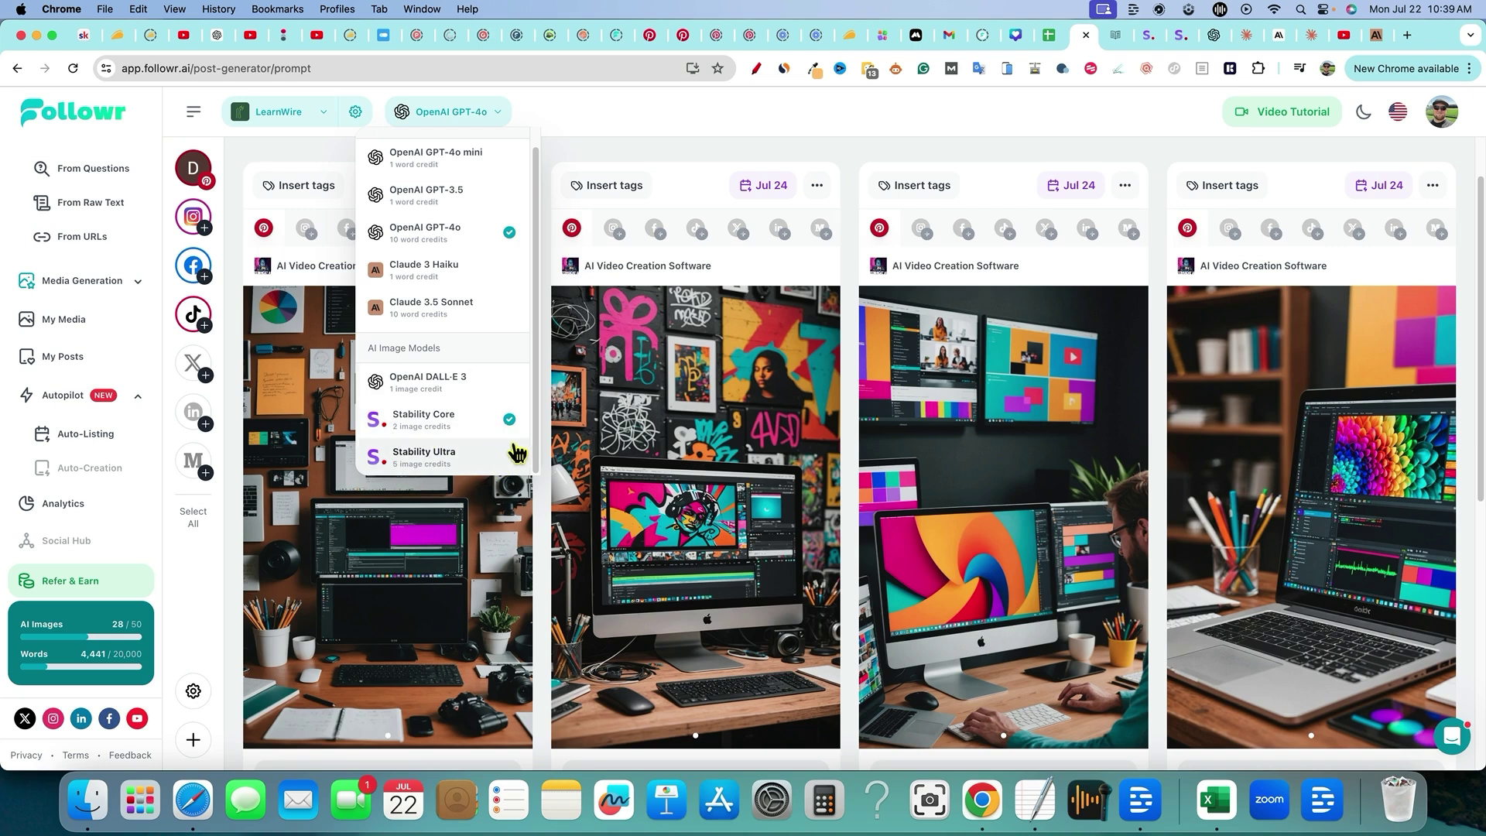
{"action": "left_click", "coordinate": [780, 147]}
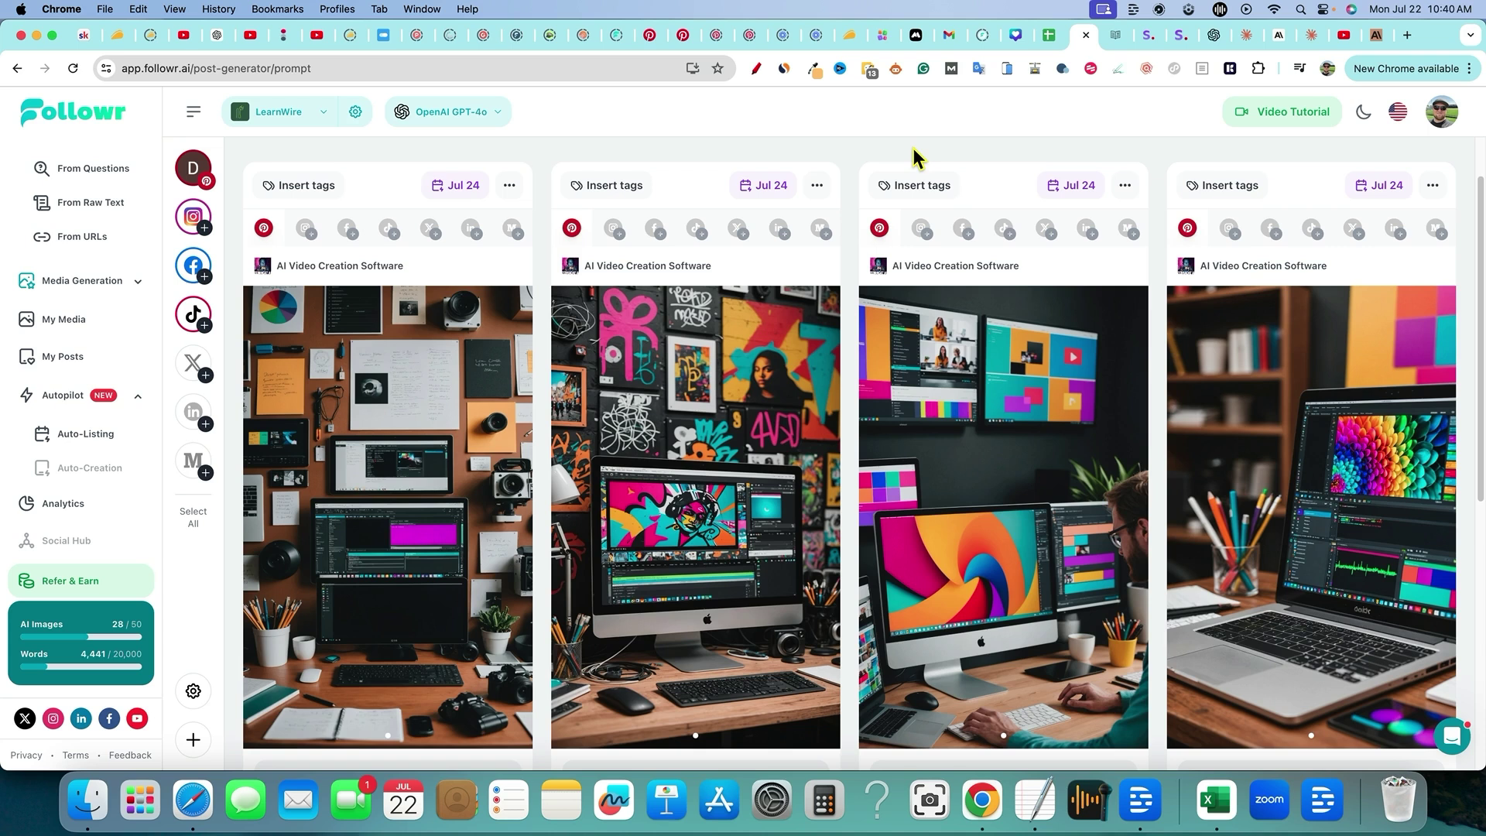
- Compare the 6-code and 3-code tiers in AppSumo's Followr codes dropdown
{"action": "left_click", "coordinate": [850, 36]}
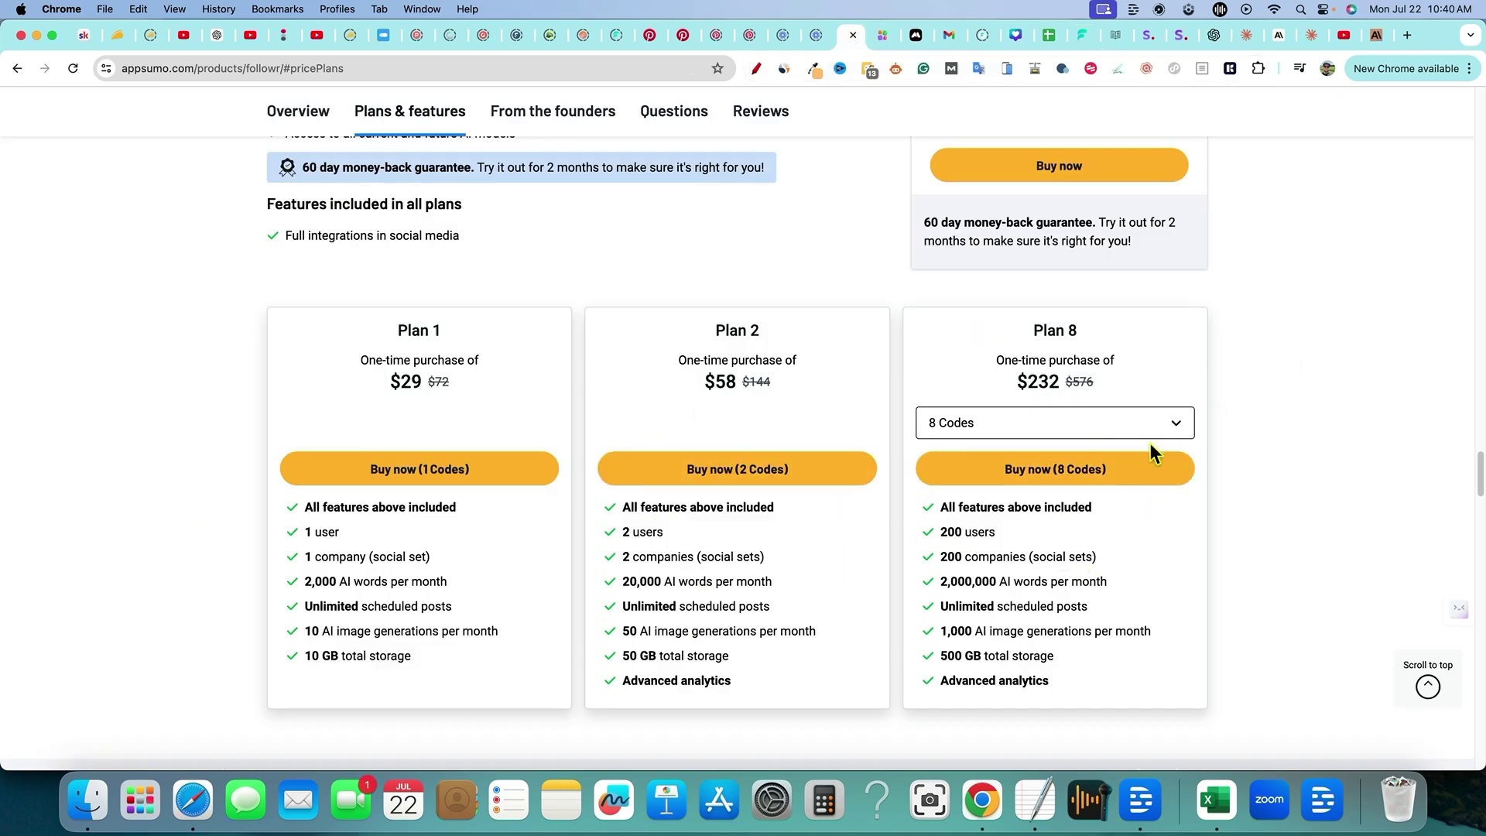
{"action": "left_click", "coordinate": [1166, 425]}
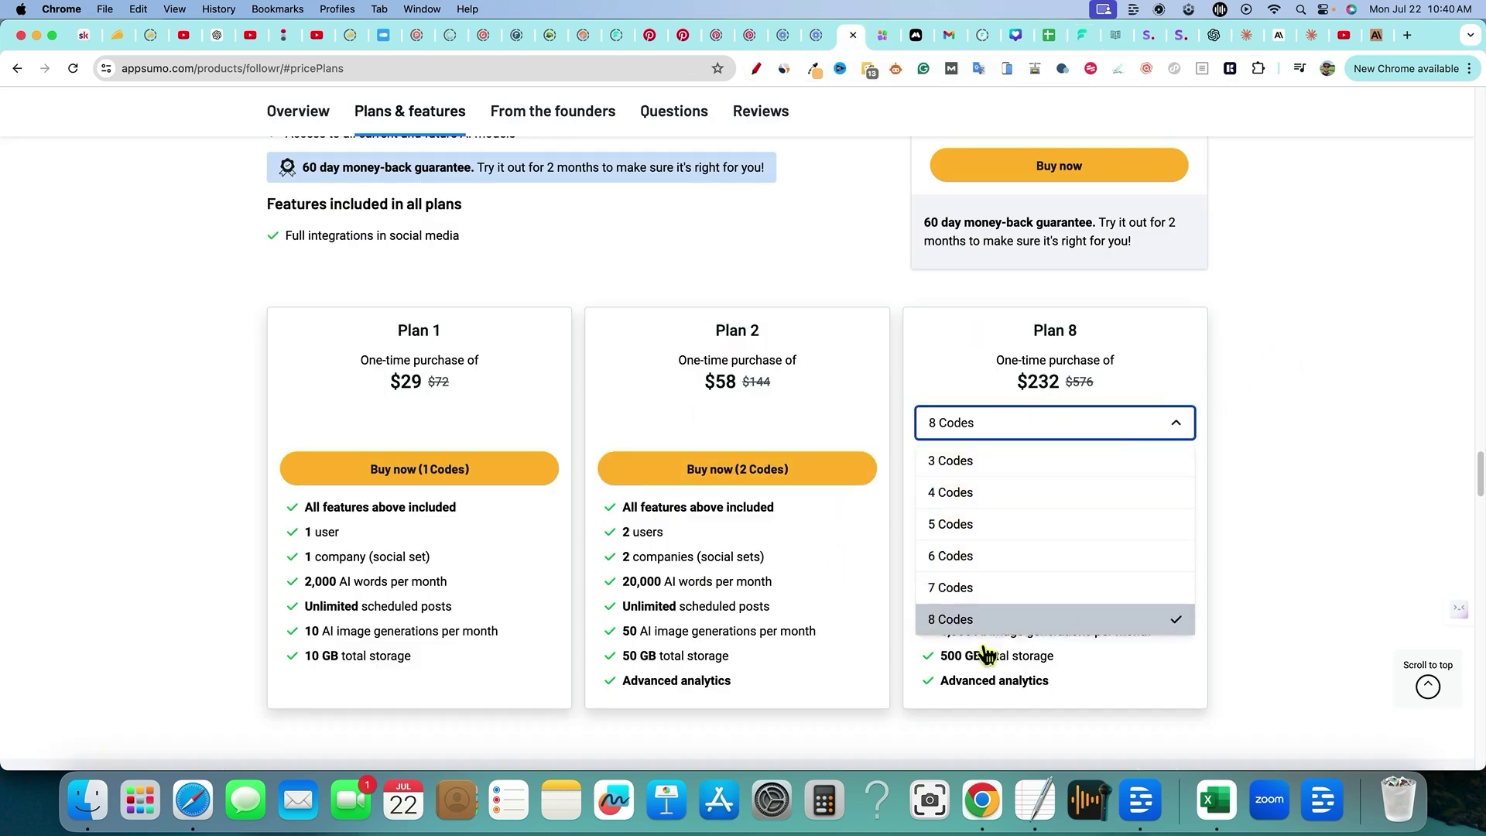
{"action": "left_click", "coordinate": [1000, 557]}
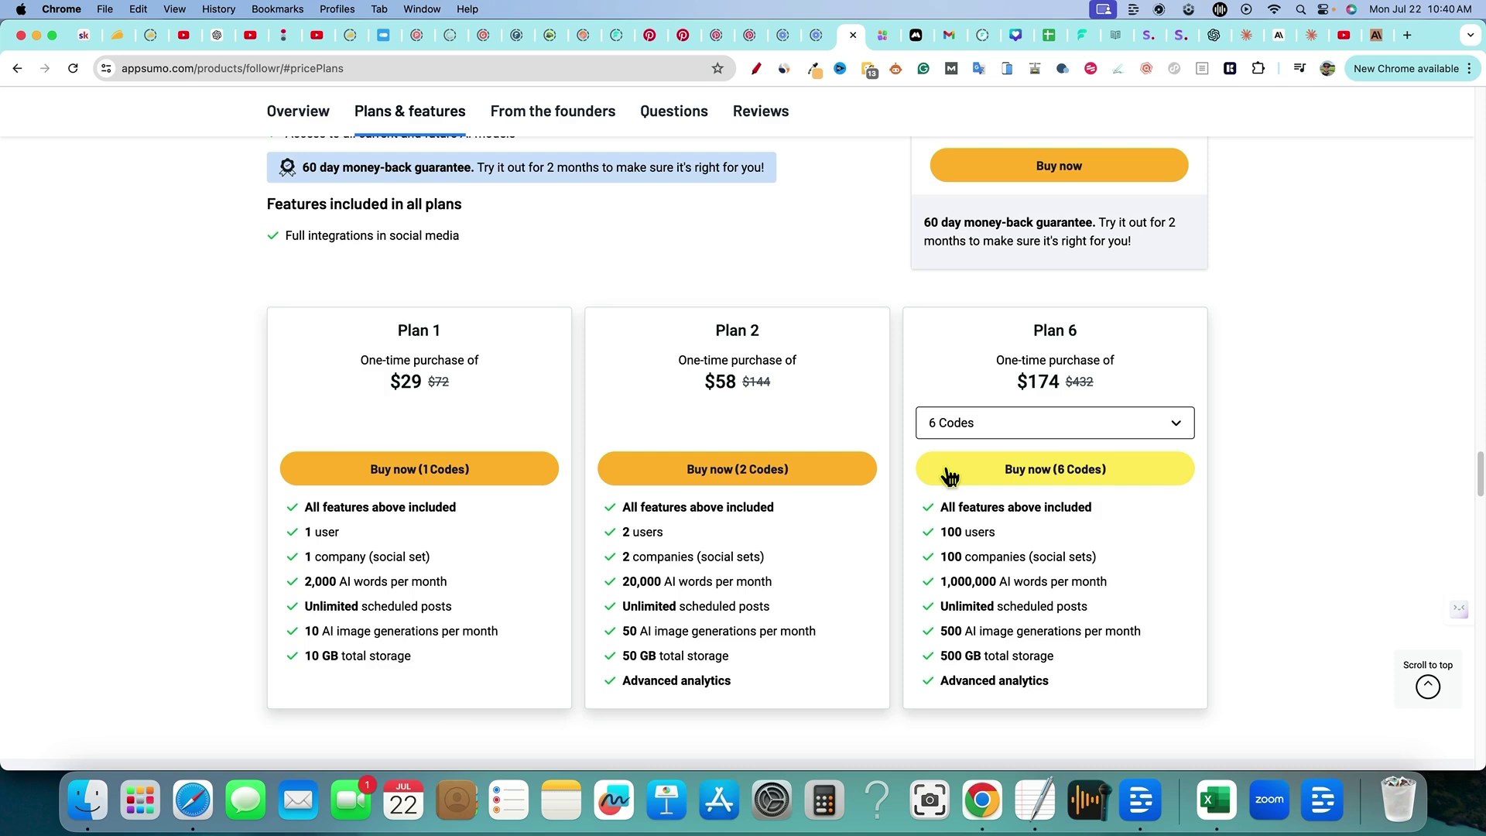
{"action": "left_click", "coordinate": [1076, 422]}
{"action": "left_click", "coordinate": [1004, 457]}
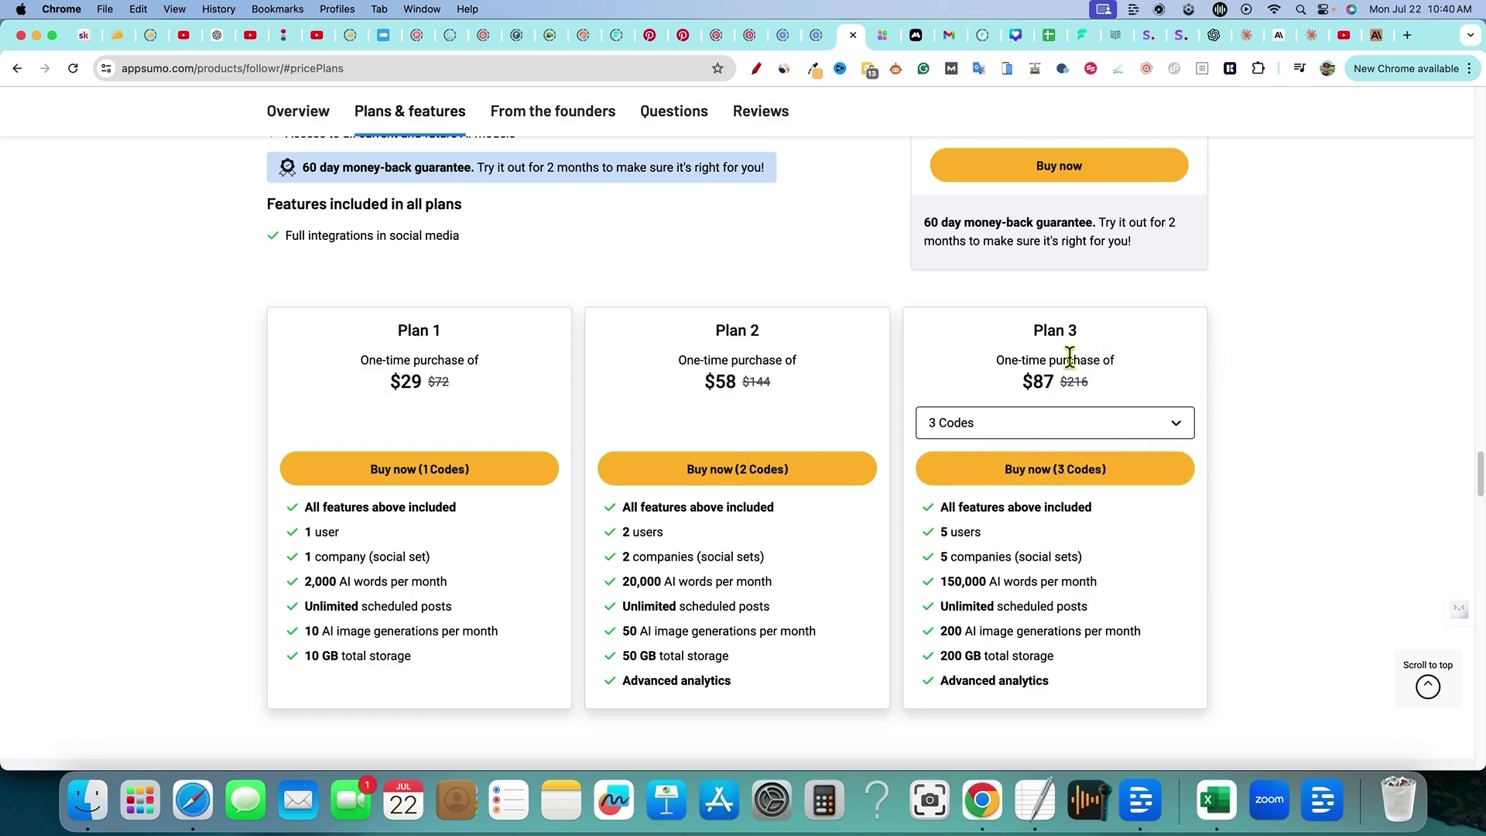
- Highlight the Plan 3 and Plan 2 titles and prices and the 200 AI image generations line
{"action": "triple_click", "coordinate": [1046, 391]}
{"action": "left_click", "coordinate": [1307, 350]}
{"action": "triple_click", "coordinate": [758, 404]}
{"action": "left_click", "coordinate": [809, 278]}
{"action": "left_click_drag", "start_coordinate": [939, 631], "coordinate": [1143, 634]}
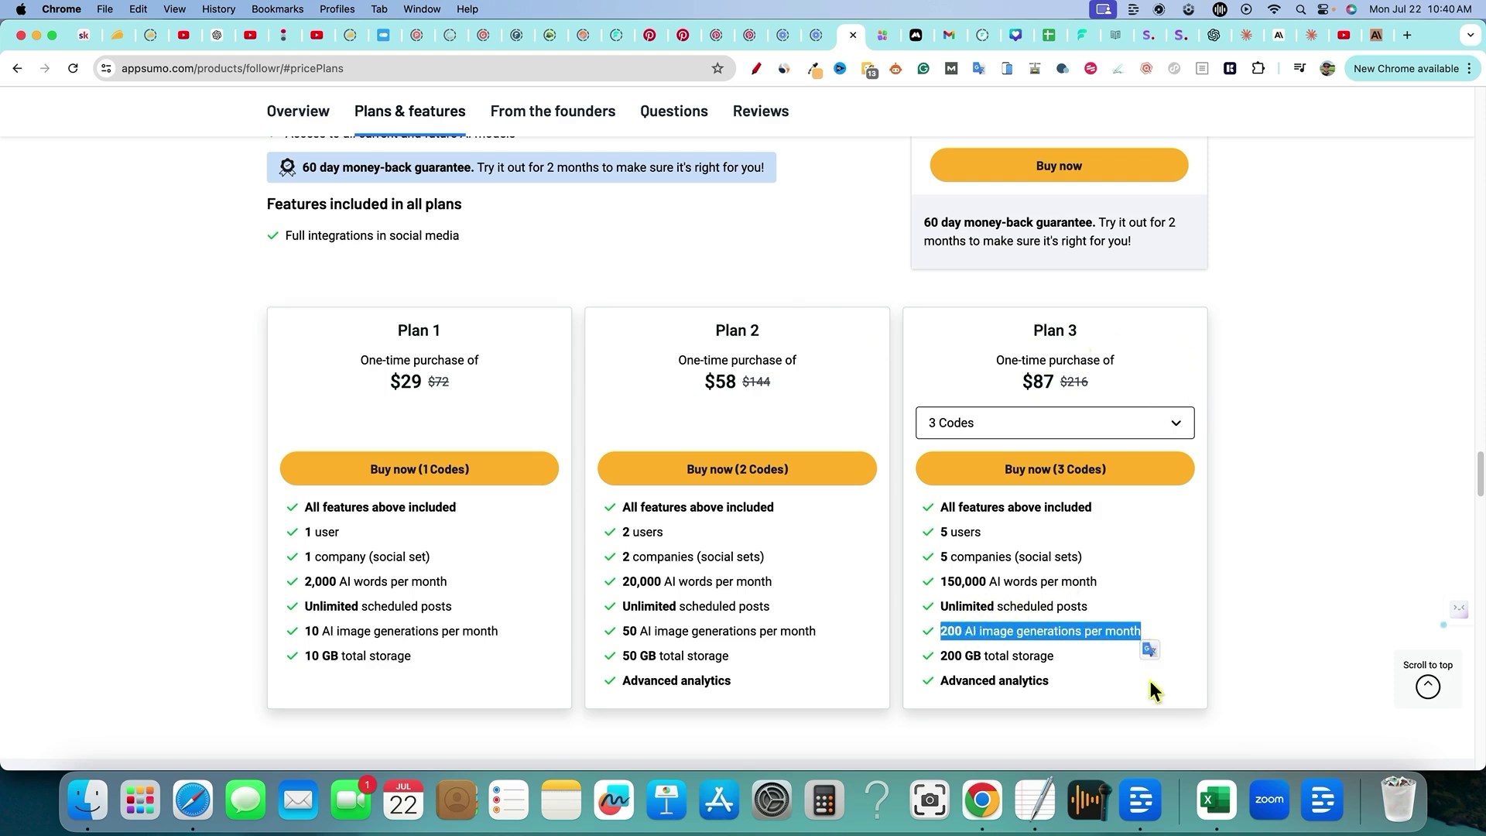
{"action": "left_click", "coordinate": [1232, 558]}
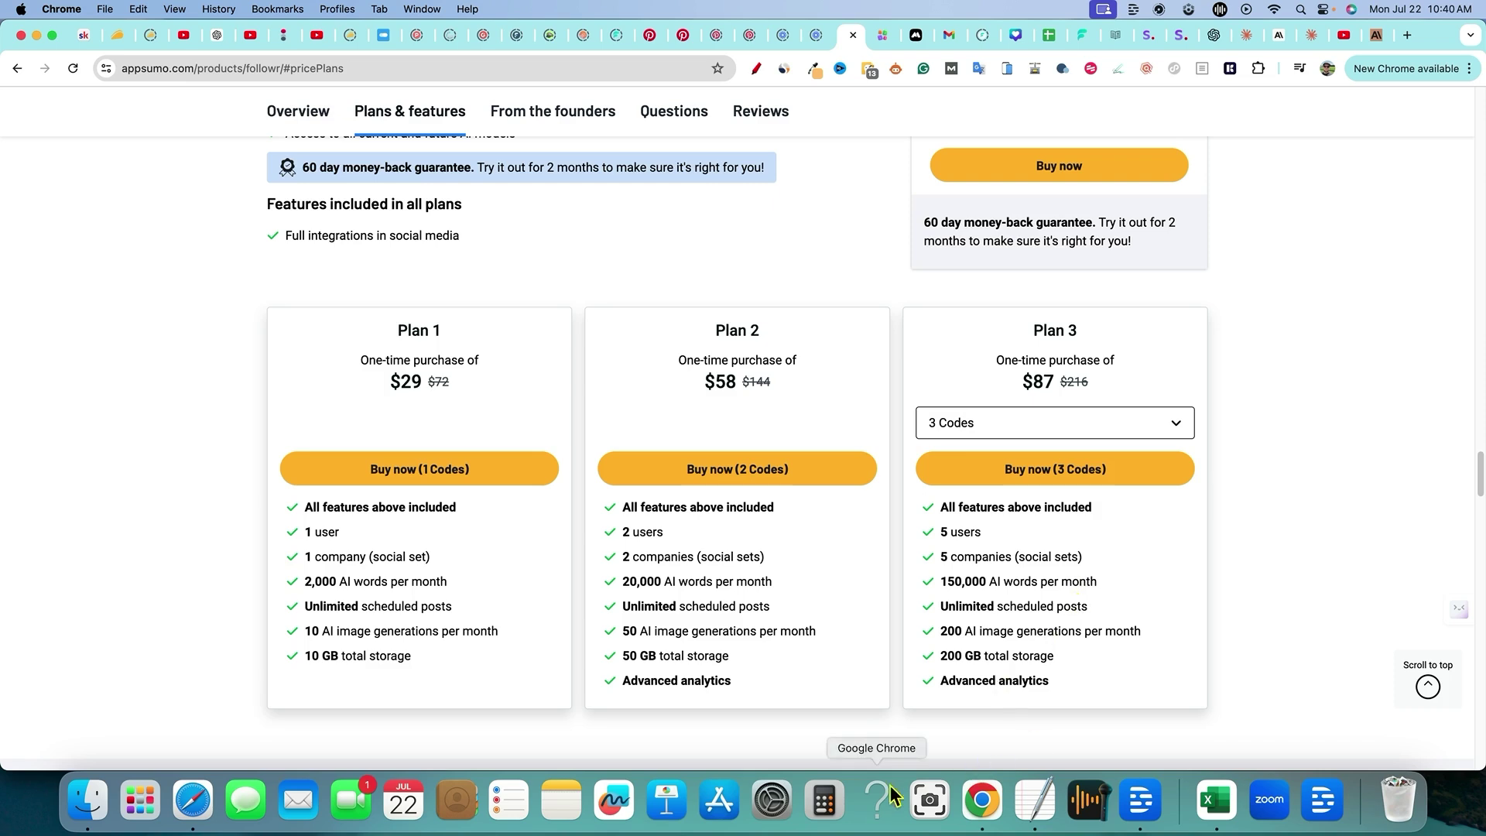
- Set the codes dropdown back to 8 codes, showing Plan 8 at $232
{"action": "left_click", "coordinate": [1120, 424]}
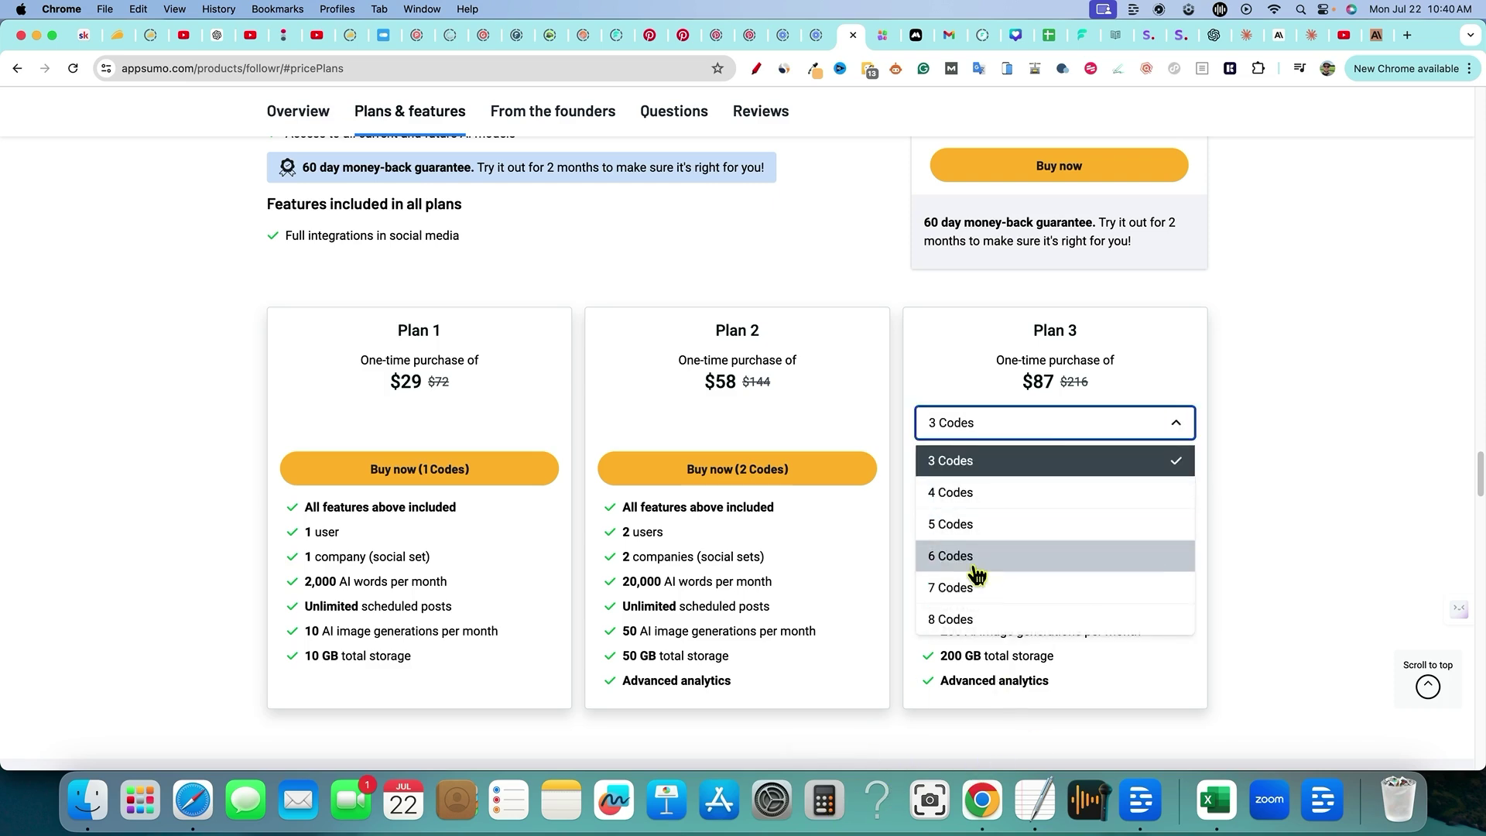
{"action": "left_click", "coordinate": [968, 619]}
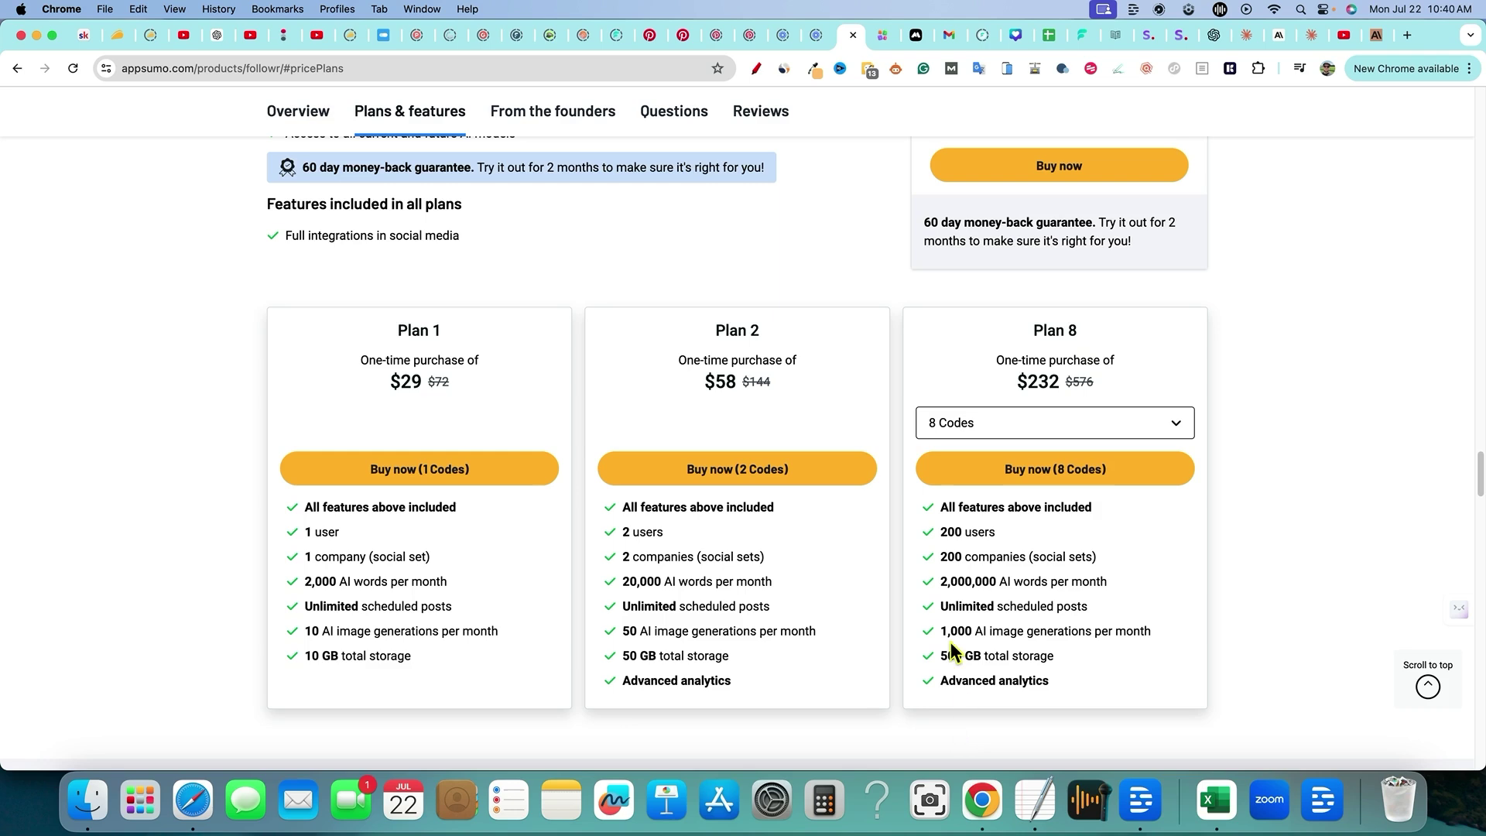
{"action": "left_click", "coordinate": [824, 801]}
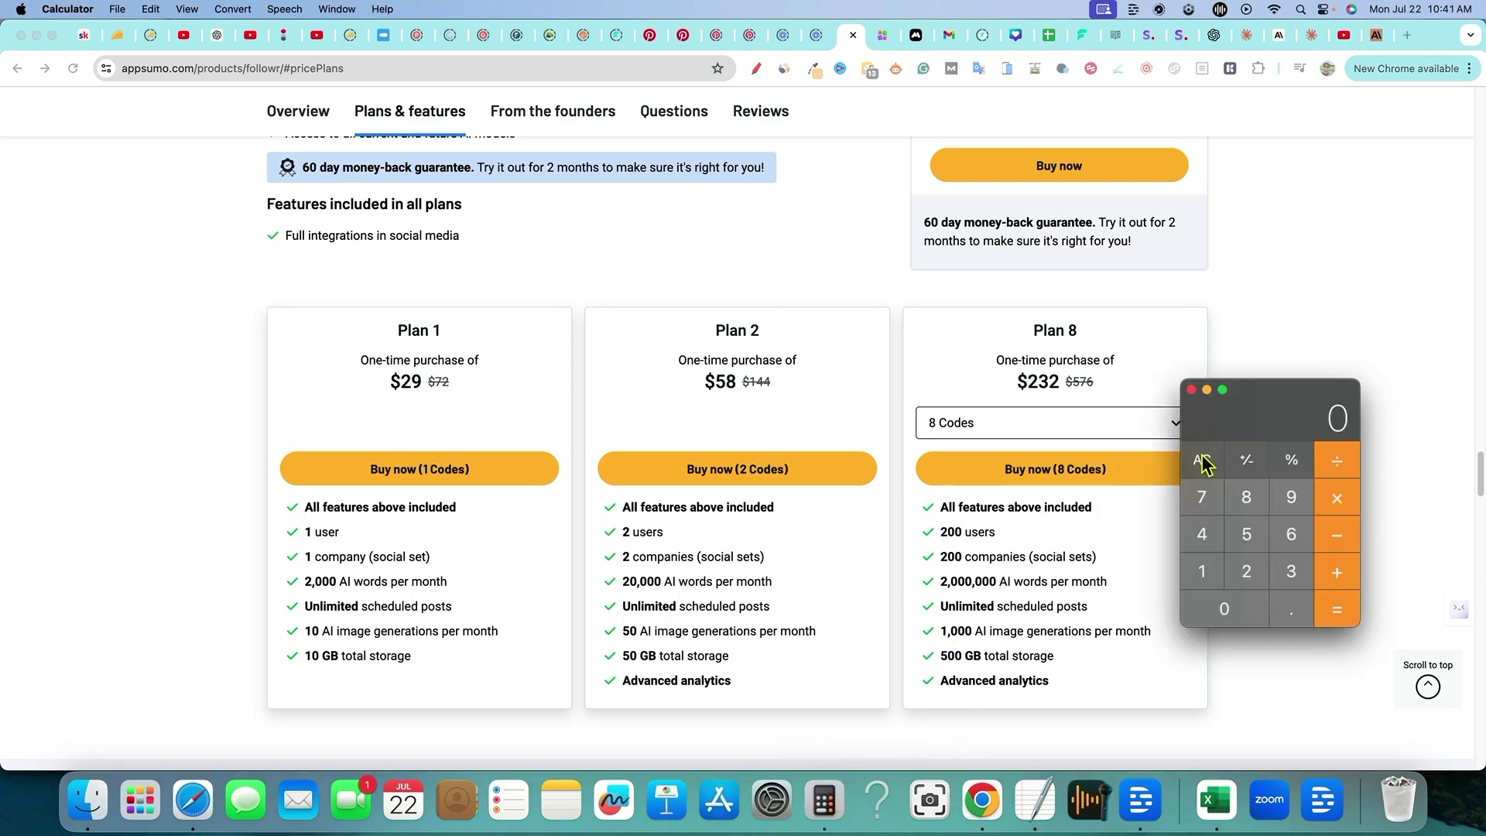
- Calculate 1000 ÷ 30, divide the result by 5 to get about 6.67, and return to Chrome
{"action": "key", "text": "1"}
{"action": "key", "text": "0"}
{"action": "key", "text": "0"}
{"action": "key", "text": "0"}
{"action": "key", "text": "slash"}
{"action": "key", "text": "3"}
{"action": "key", "text": "0"}
{"action": "key", "text": "Return"}
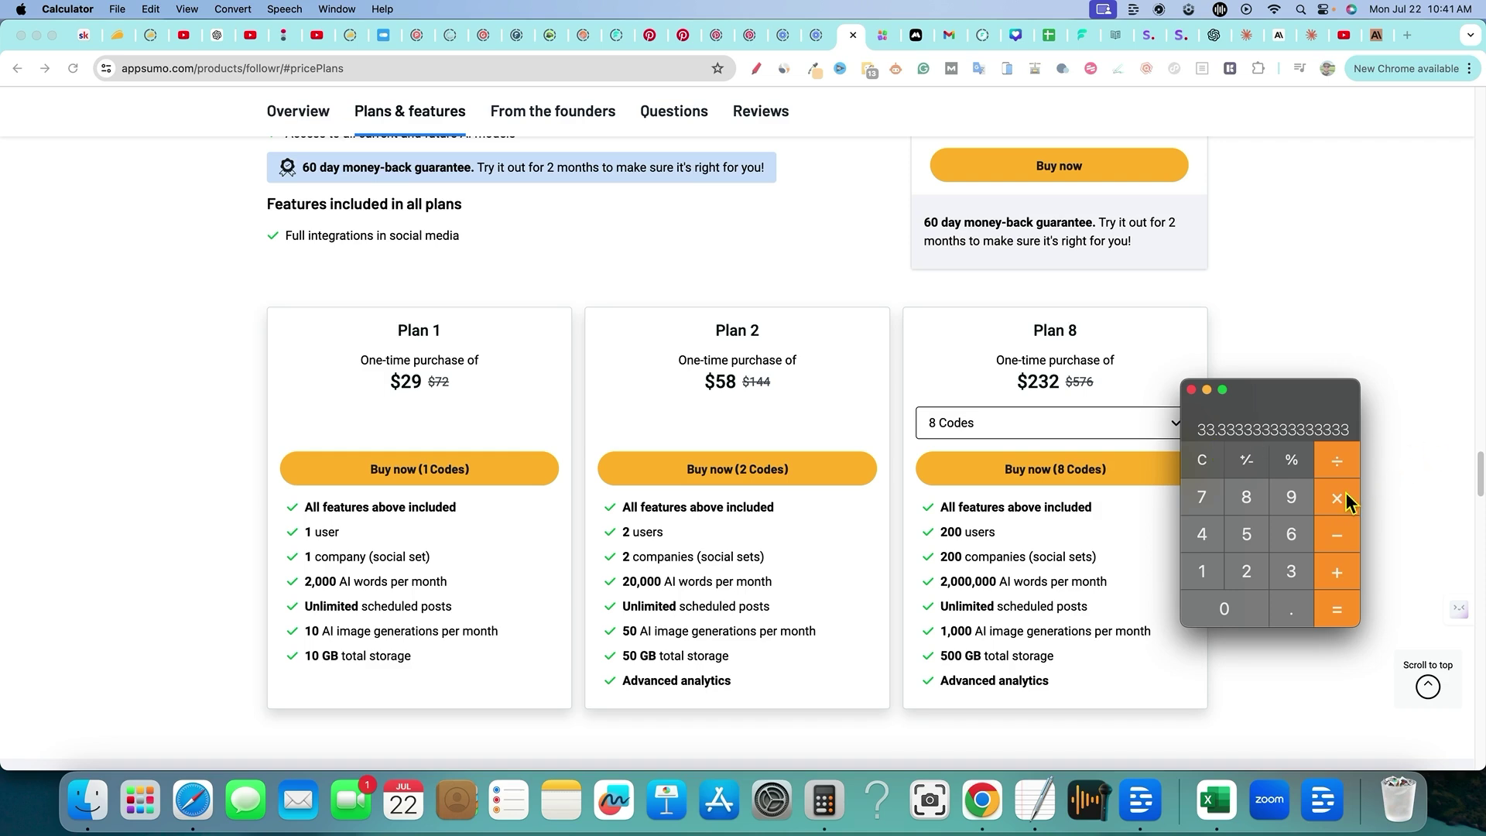
{"action": "left_click", "coordinate": [1247, 538]}
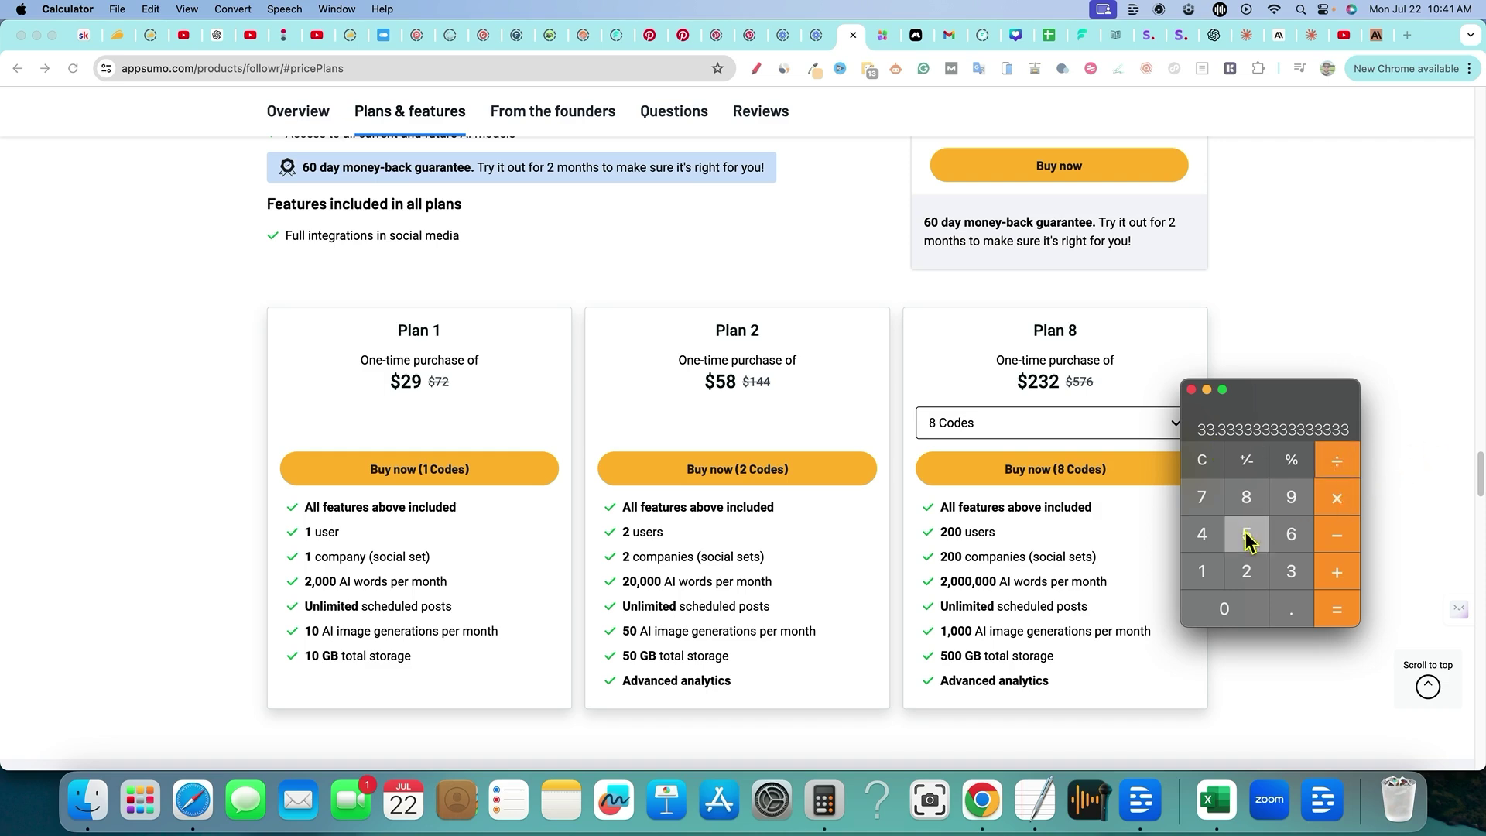
{"action": "key", "text": "Return"}
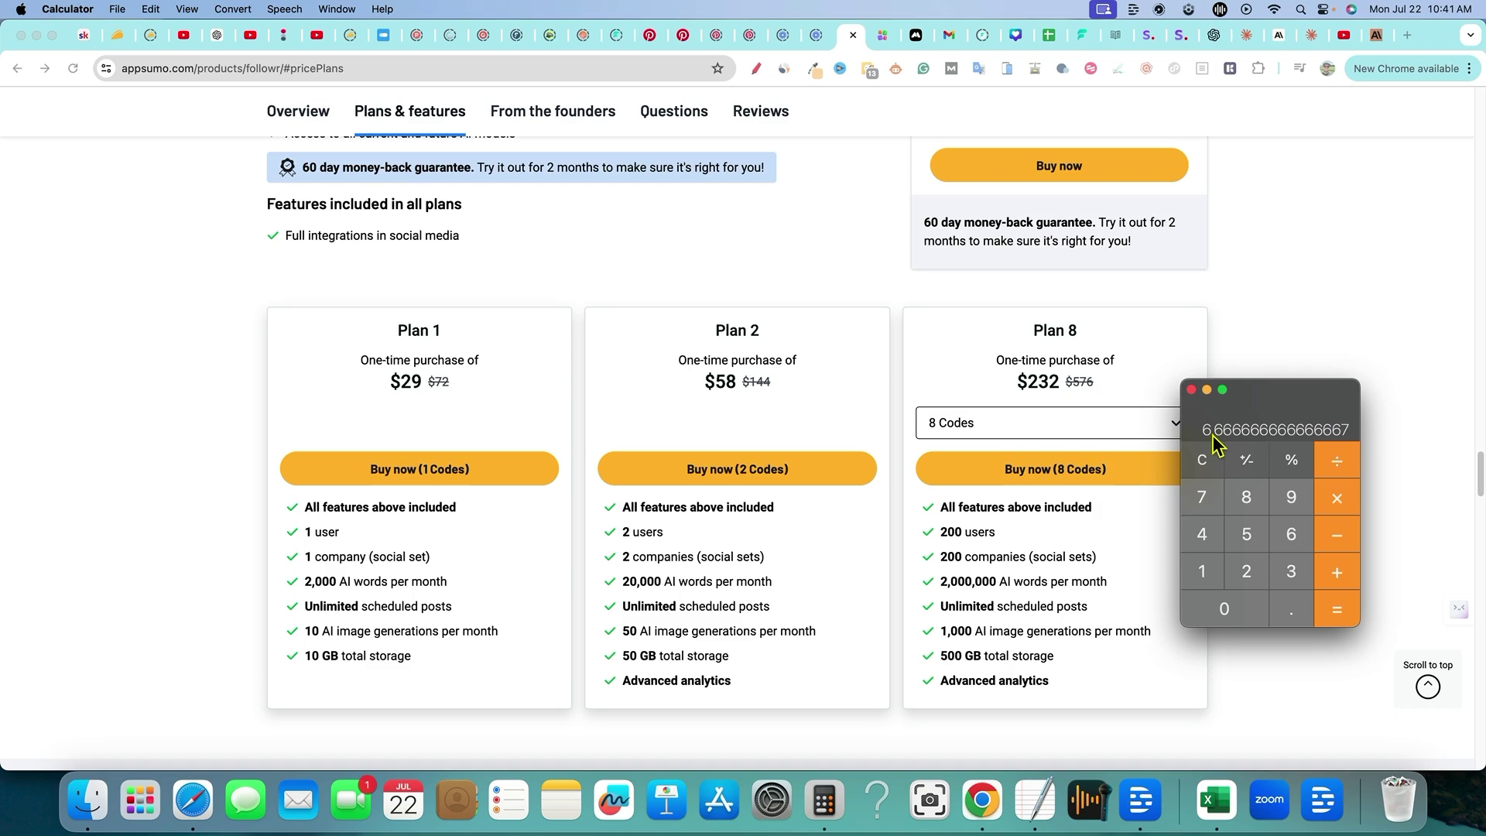
{"action": "left_click", "coordinate": [1295, 325]}
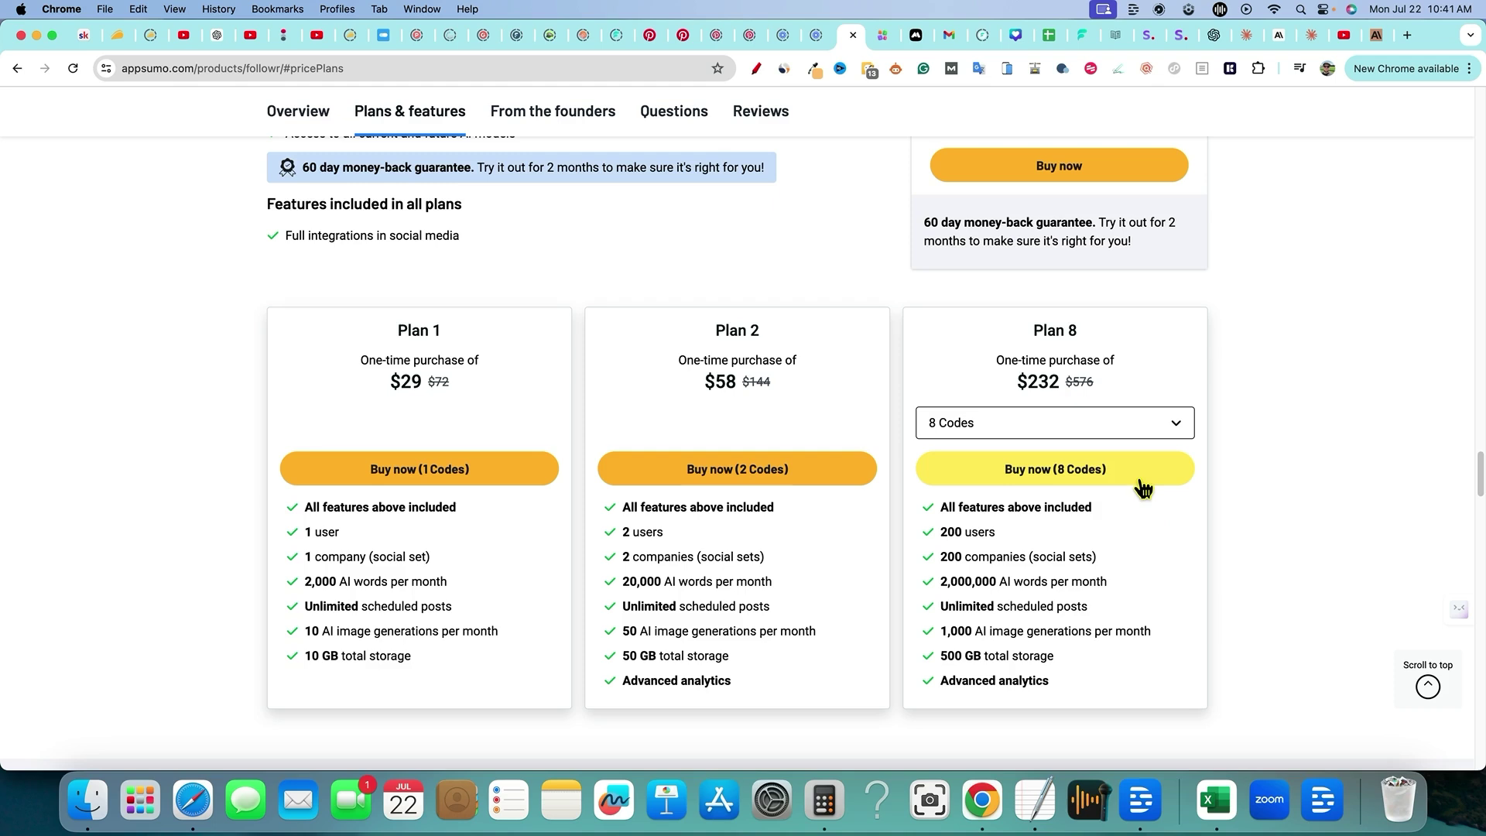
{"action": "left_click", "coordinate": [1083, 35]}
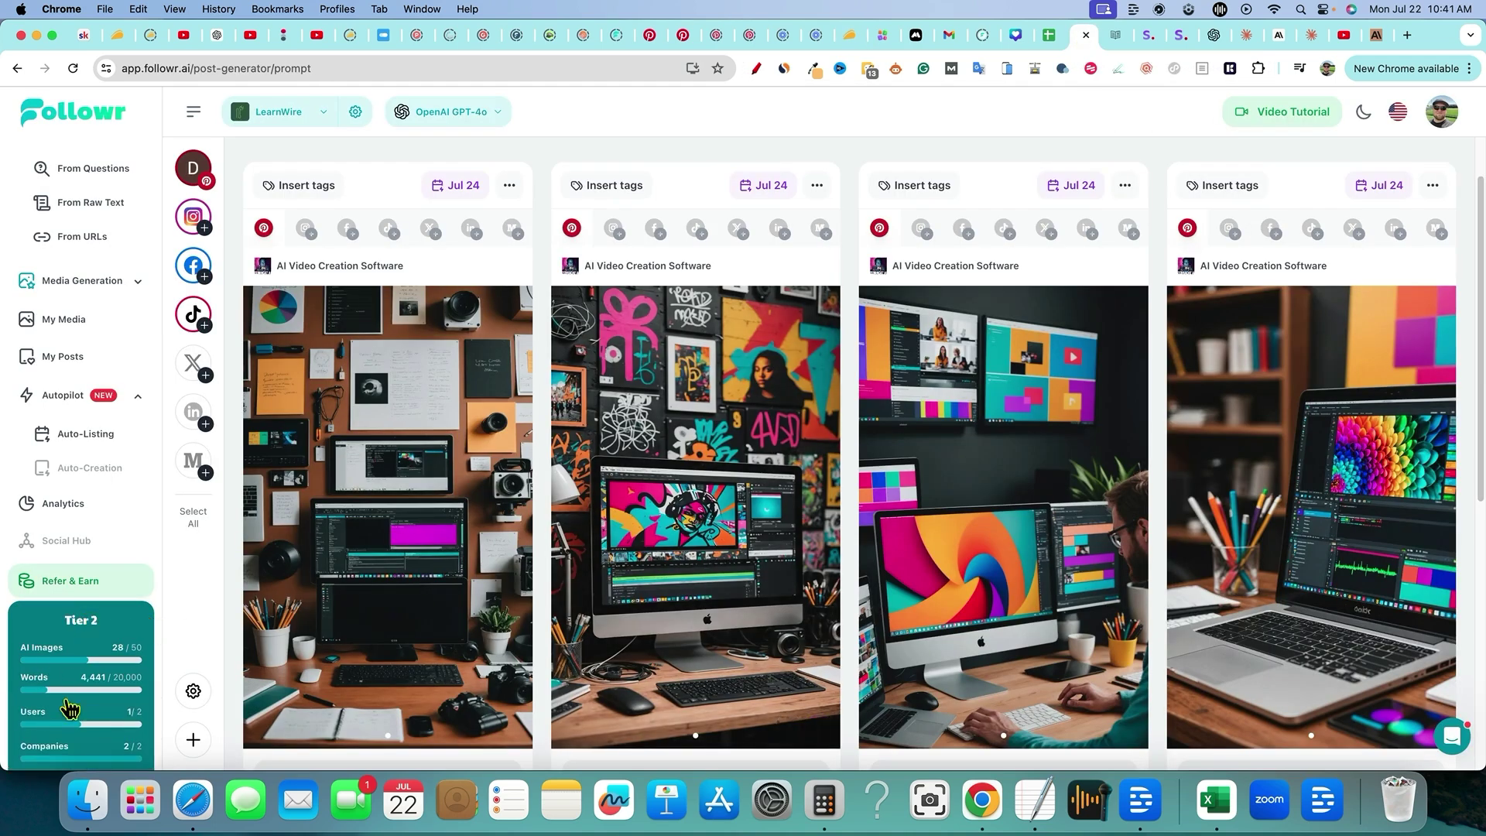
{"action": "mouse_move", "coordinate": [97, 688]}
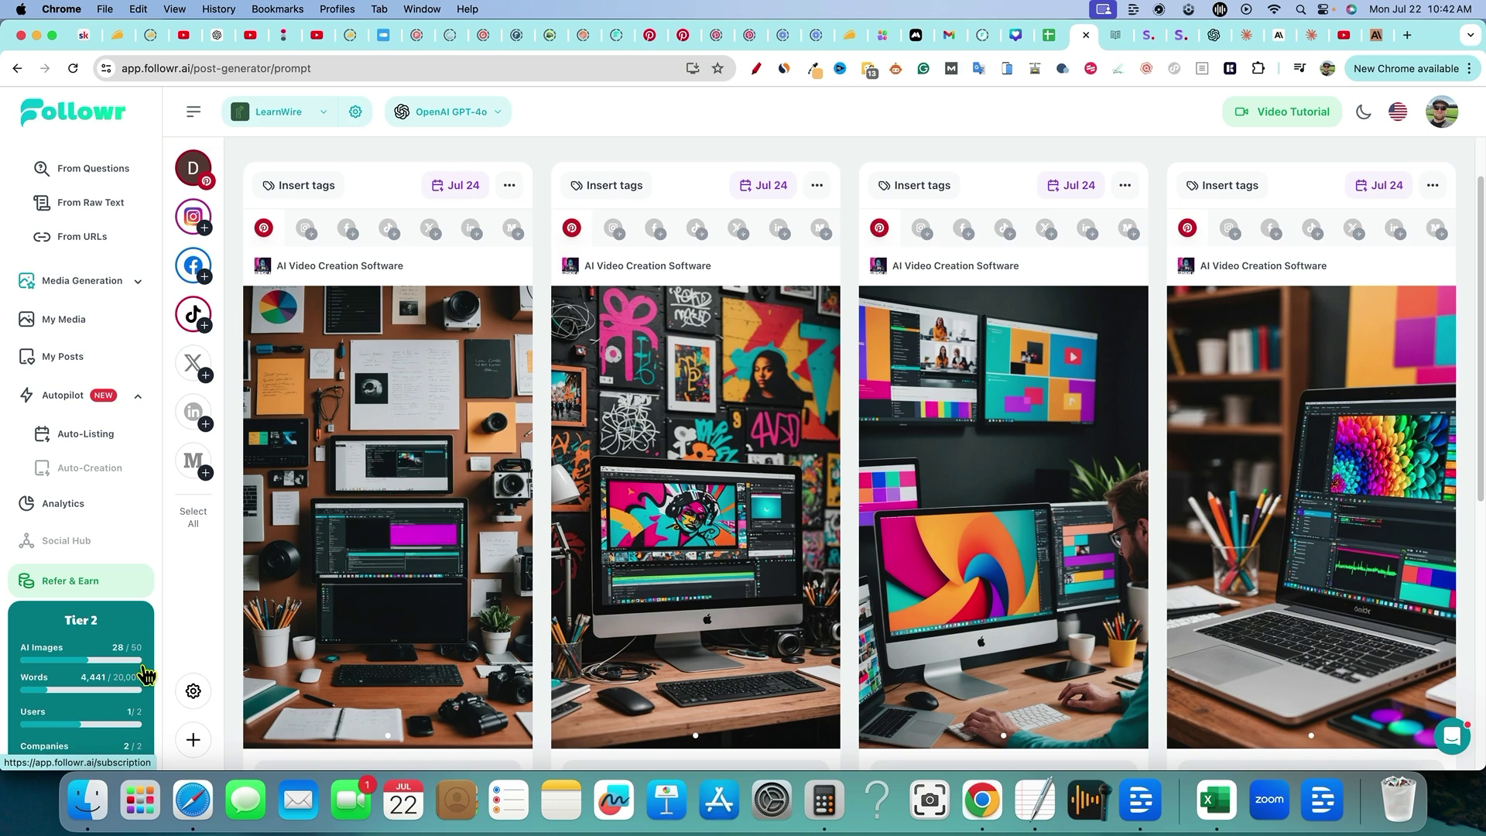
{"action": "left_click", "coordinate": [850, 45]}
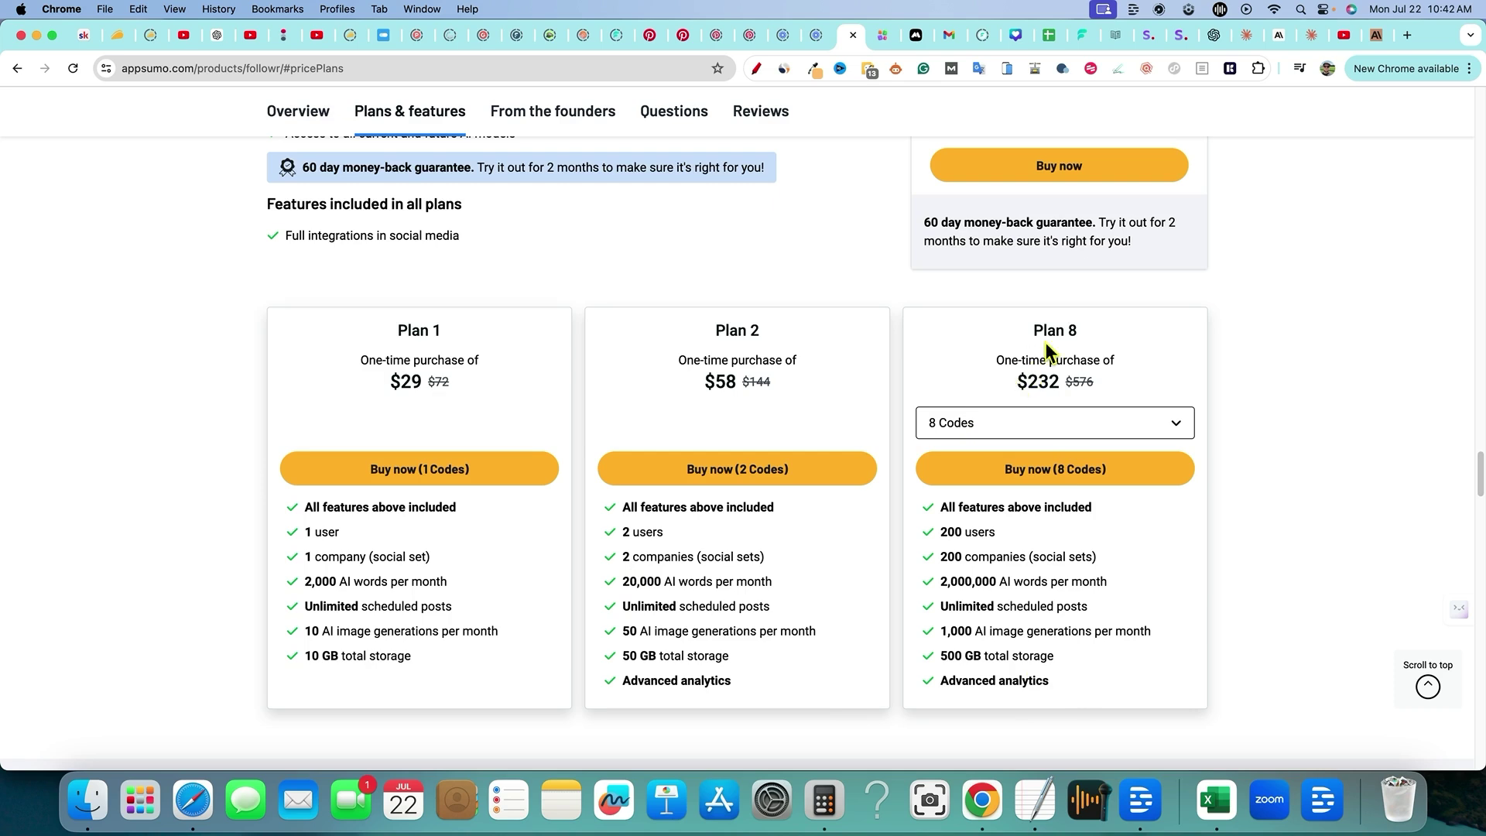
{"action": "left_click_drag", "start_coordinate": [1015, 381], "coordinate": [1127, 381]}
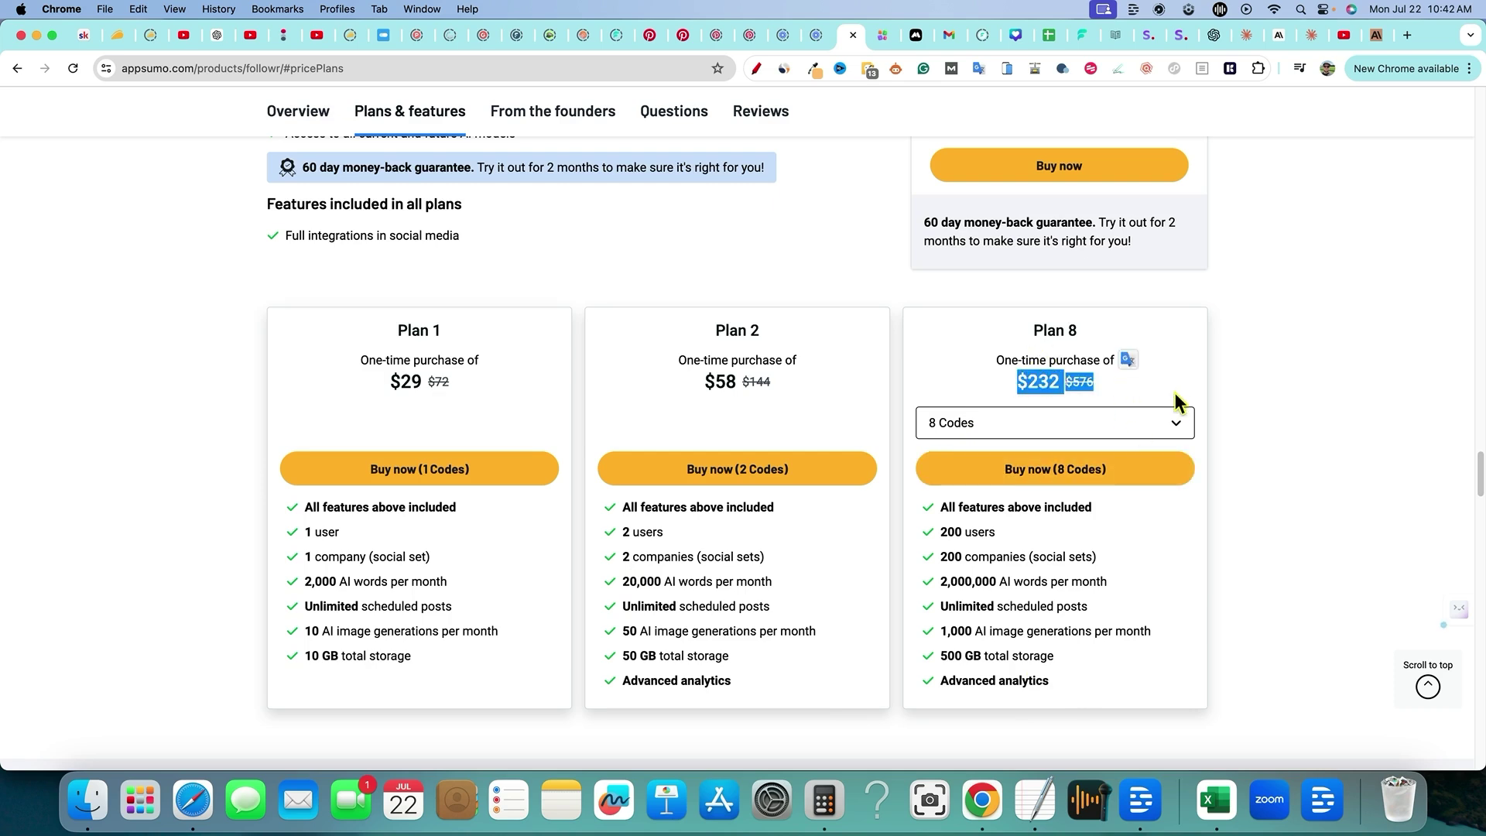
{"action": "left_click", "coordinate": [1249, 355]}
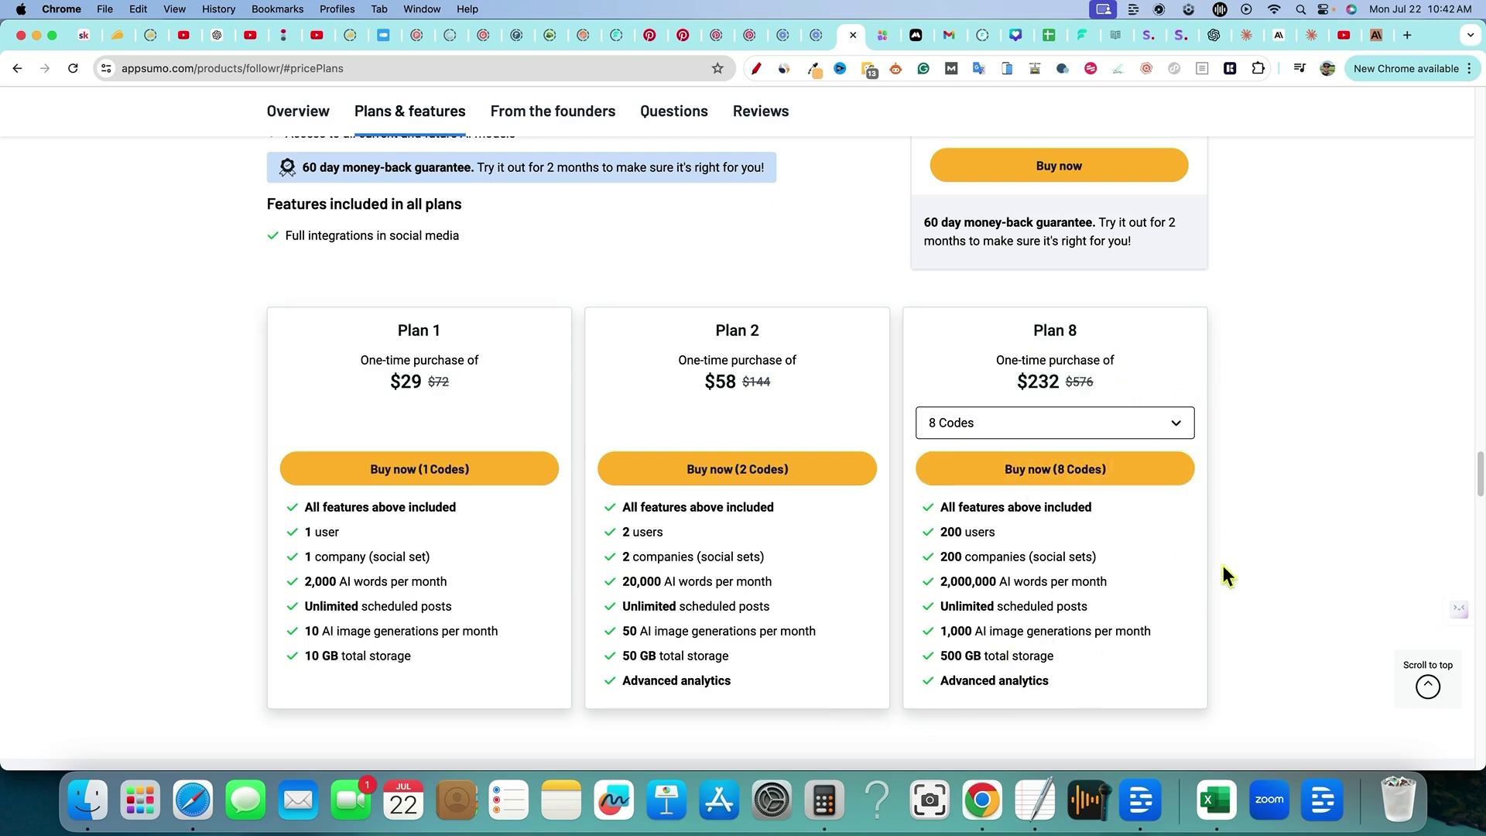